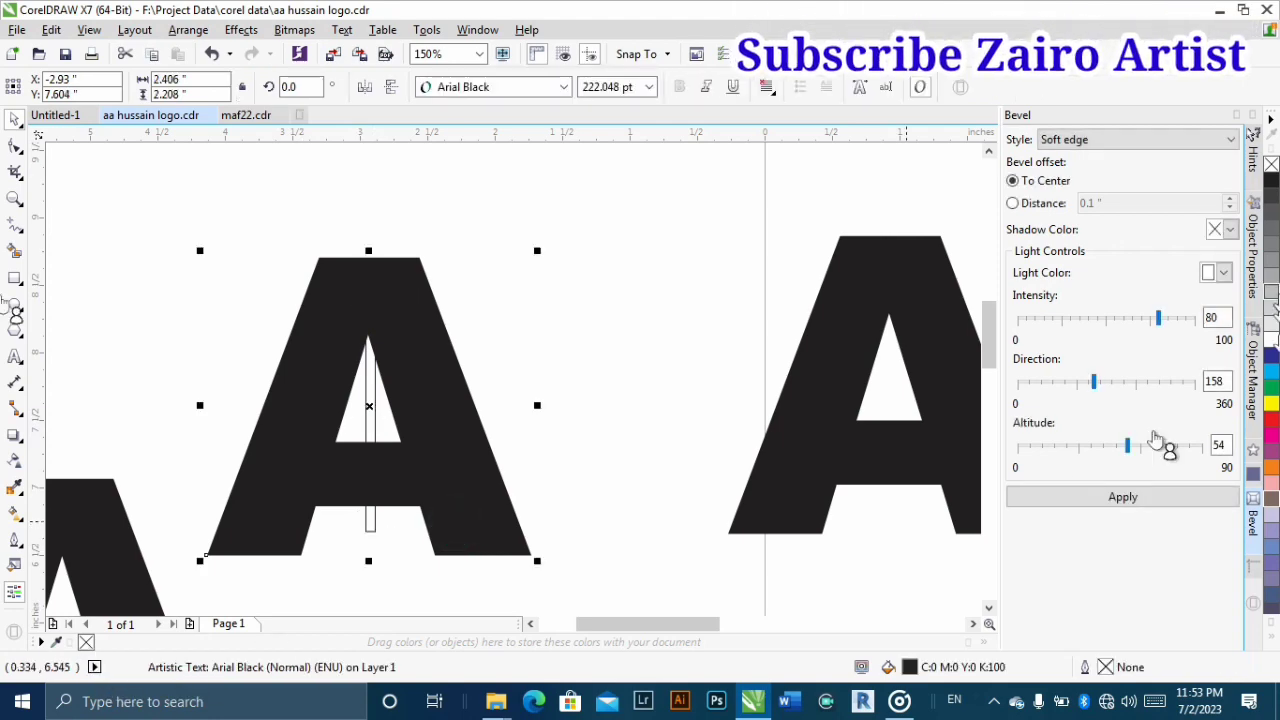
- Give the A crossed by the thin rectangle a black outline and no fill
right_click(1271, 180)
left_click(1271, 164)
- Rotate the thin rectangle to about 18.9° and enlarge it to about 236% so it crosses the outlined A diagonally
double_click(370, 518)
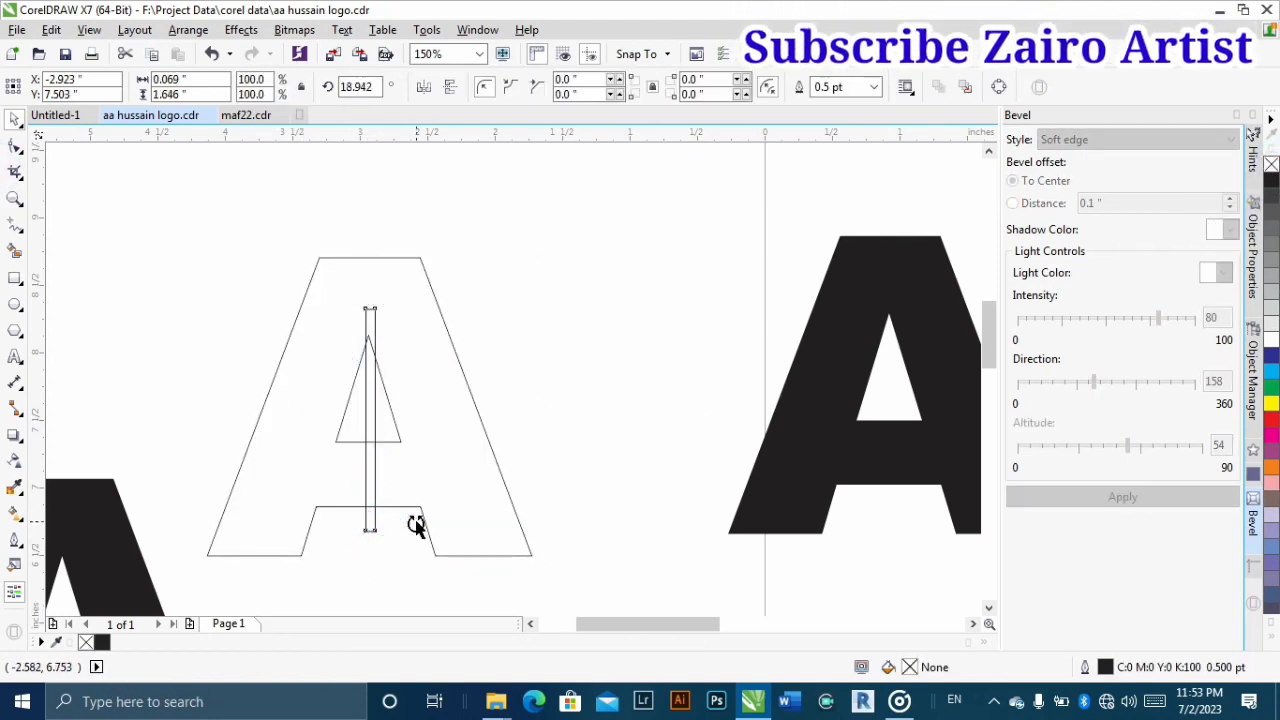
scroll(370, 341, "down", 1)
left_click_drag(391, 428, 418, 505)
left_click_drag(350, 324, 321, 254)
scroll(363, 332, "up", 2)
left_click_drag(363, 353, 351, 354)
scroll(391, 491, "down", 3)
- Trim the outlined A with the diagonal rectangle, then break the cut letter's curve apart
left_click(260, 286, "shift")
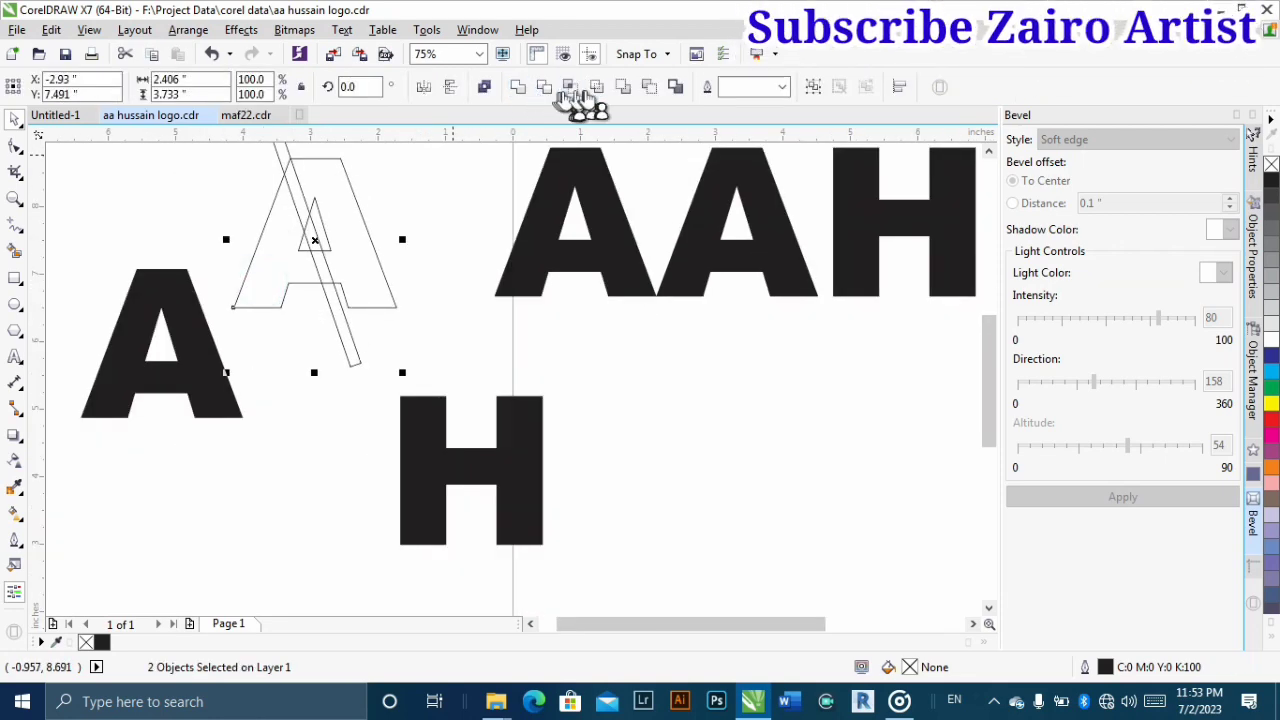
left_click(545, 87)
left_click_drag(302, 261, 277, 516)
right_click(316, 458)
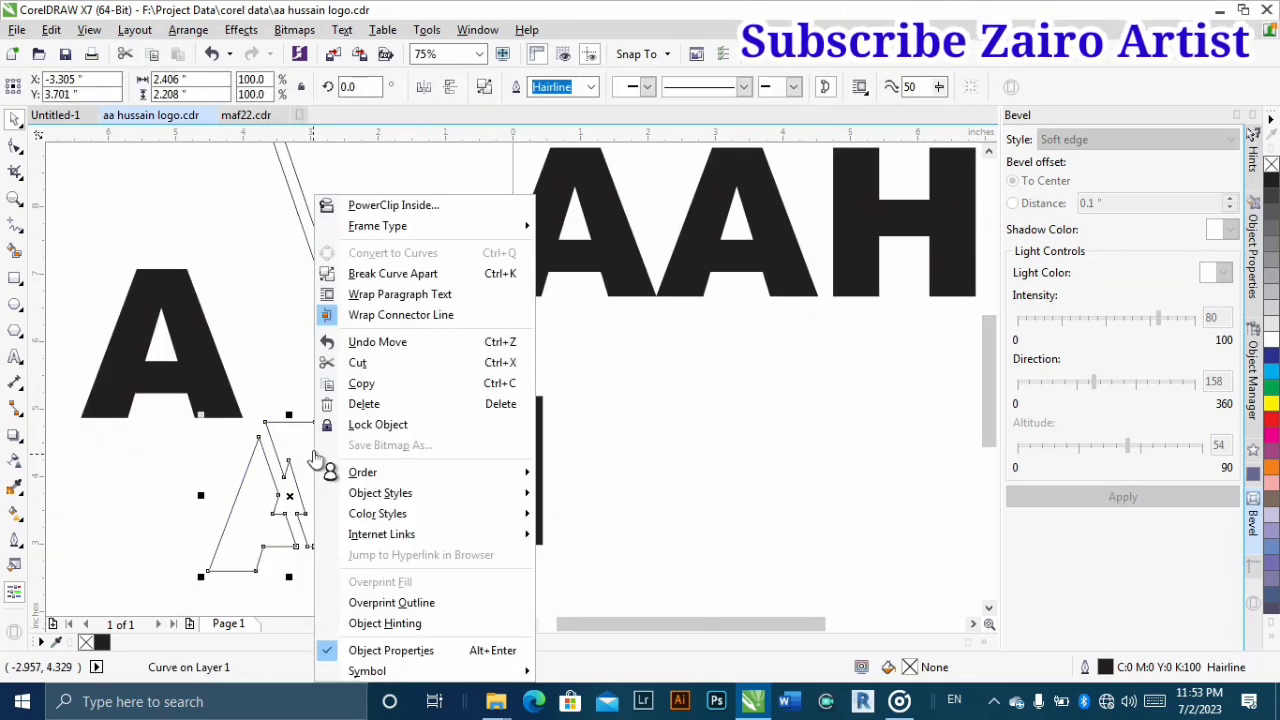
left_click(398, 273)
- Place the right slanted piece of the cut A against the right side of the solid black A
left_click_drag(279, 313, 279, 314)
scroll(377, 321, "down", 1)
left_click_drag(209, 263, 374, 406)
scroll(232, 369, "up", 1)
left_click(117, 304)
left_click_drag(442, 320, 406, 320)
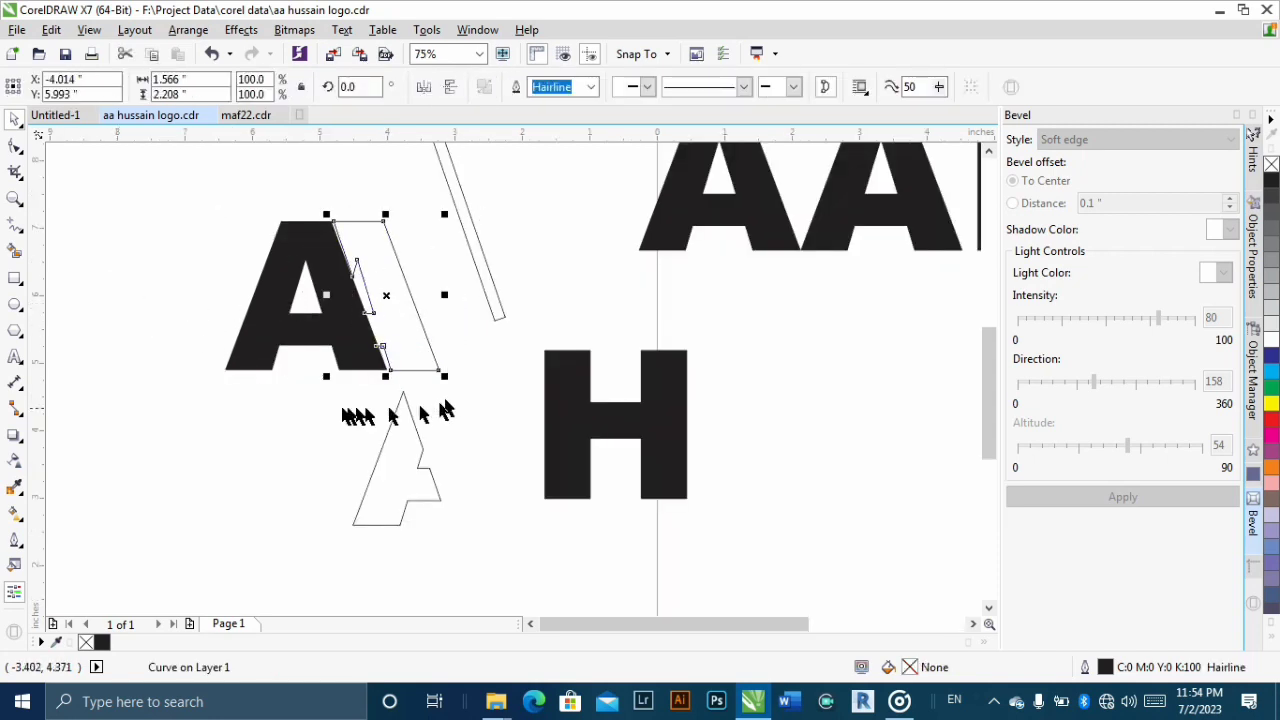
- Place the H beside the slanted stroke, and move the leftover A piece and the diagonal rectangle aside
left_click(260, 450)
left_click_drag(407, 487, 746, 488)
left_click_drag(746, 501, 431, 310)
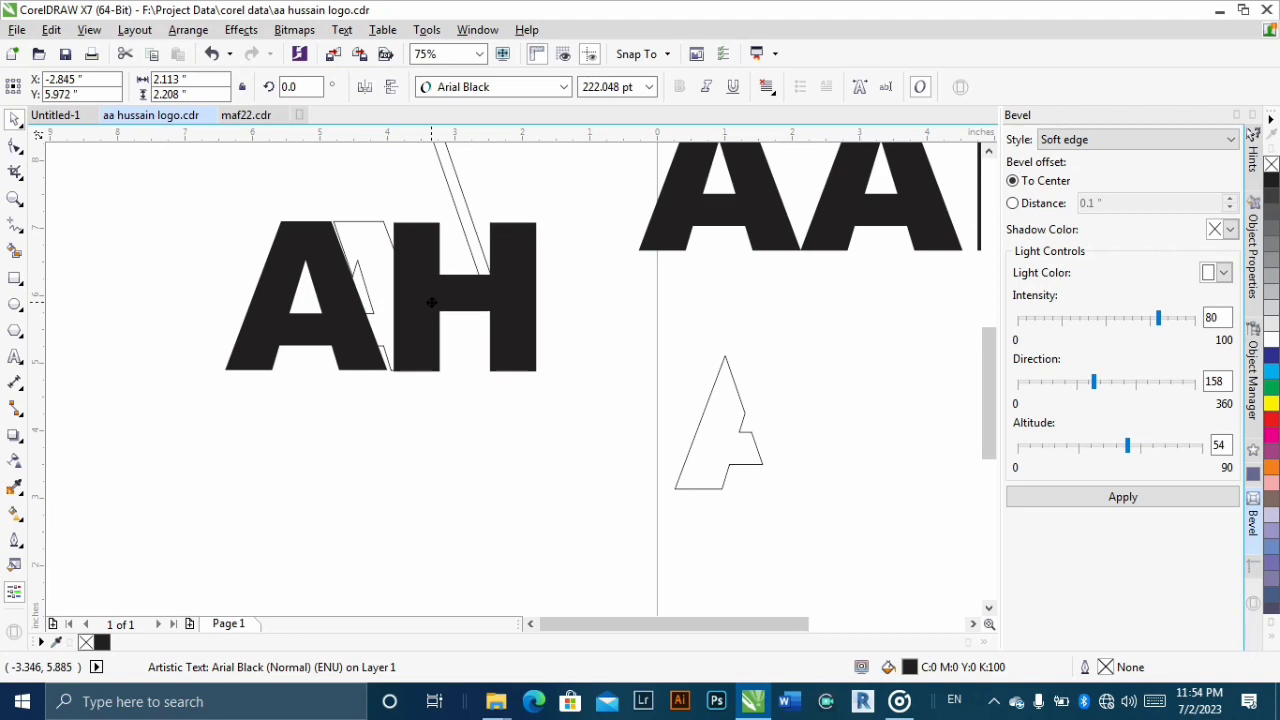
left_click_drag(456, 183, 863, 395)
scroll(699, 311, "down", 1)
scroll(376, 373, "up", 2)
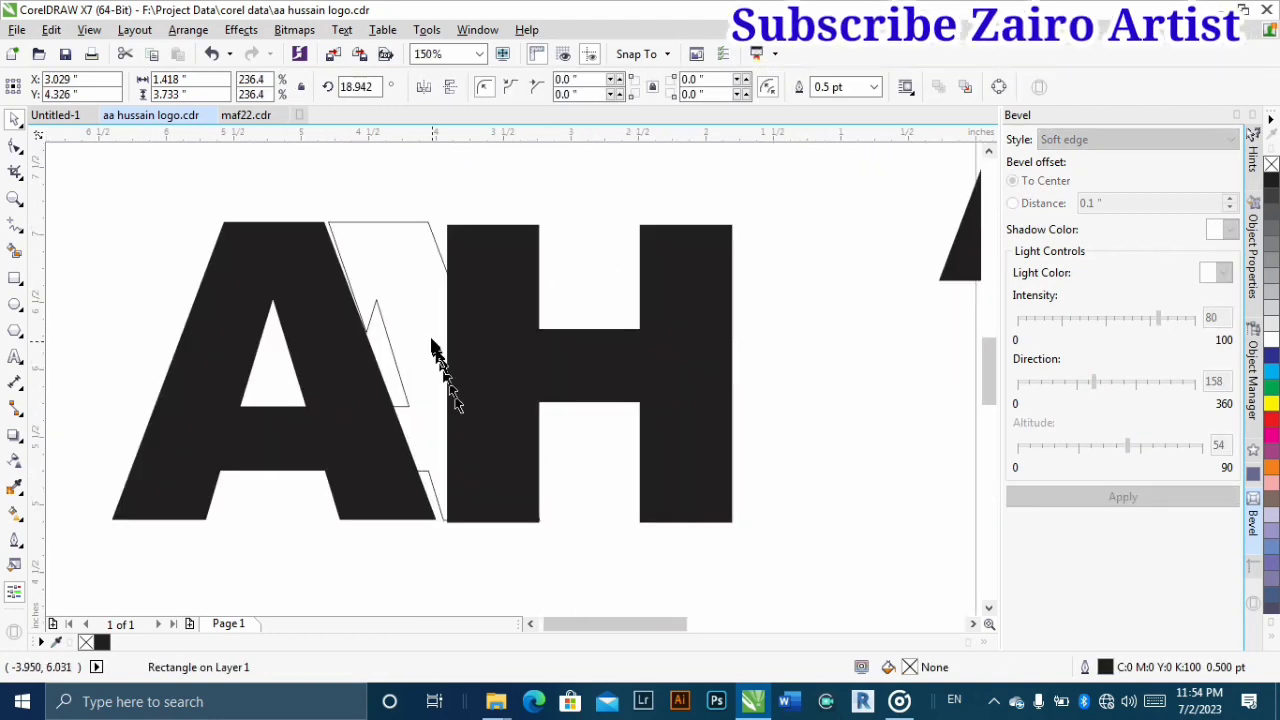
- Shift the H slightly to the right over the slanted stroke and align it vertically with the A
left_click(398, 292)
left_click_drag(471, 419, 394, 366)
left_click_drag(536, 311, 557, 309)
scroll(509, 408, "down", 1)
left_click_drag(245, 255, 669, 509)
left_click(388, 225)
scroll(609, 414, "up", 1)
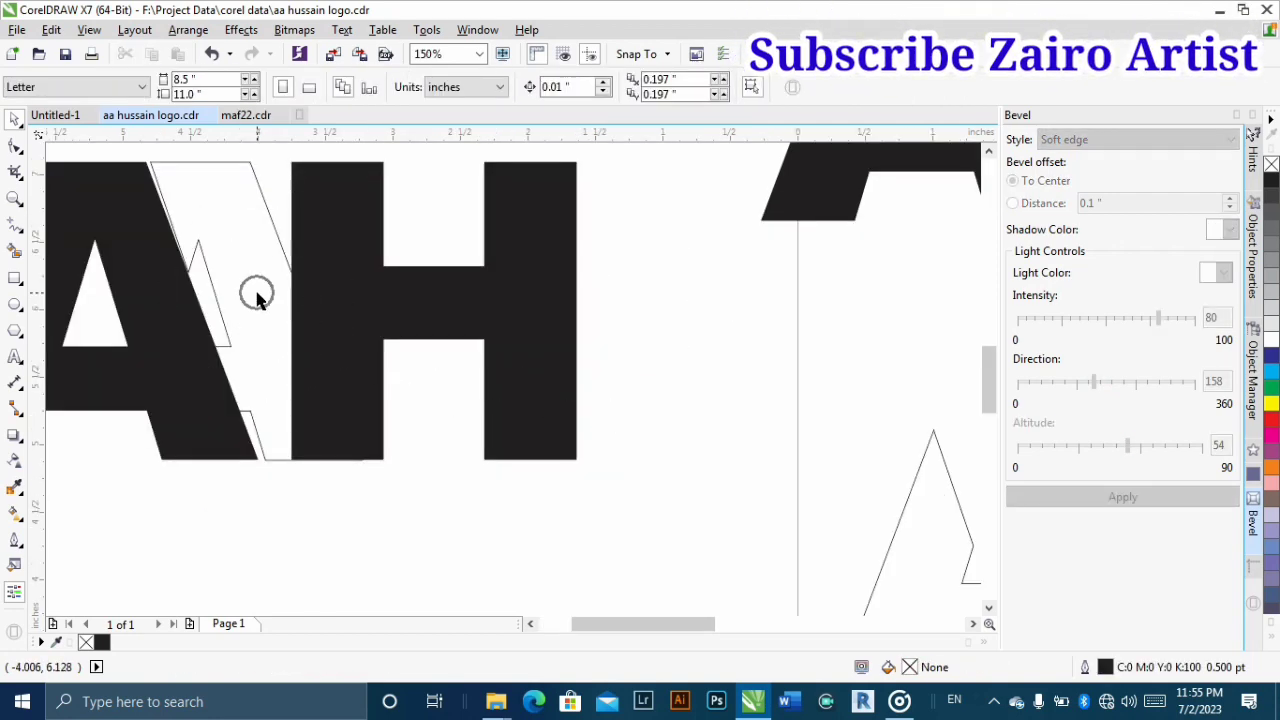
- Trim the H with the slanted stroke so its left leg is cut along the diagonal
left_click(257, 298)
left_click(335, 285, "shift")
left_click(548, 87)
left_click(420, 210)
left_click_drag(394, 320, 484, 403)
key("ctrl+z")
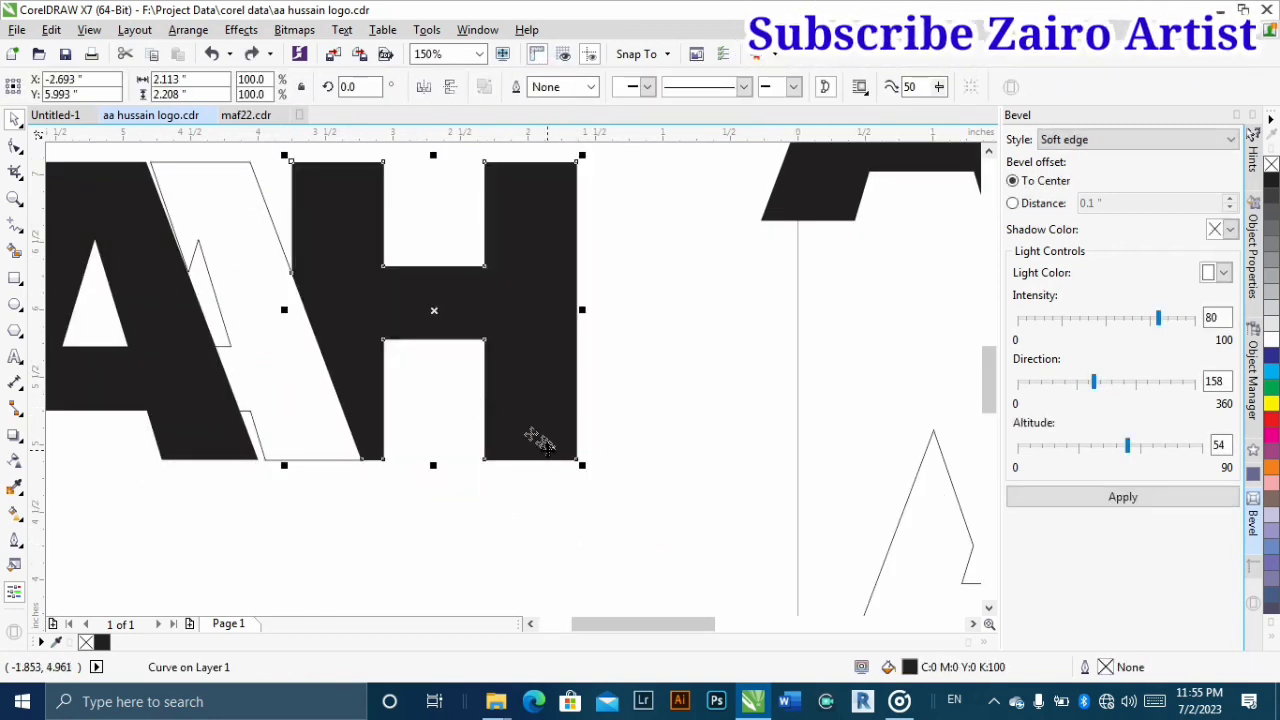
scroll(547, 448, "down", 1)
left_click(174, 303)
left_click_drag(289, 520, 208, 475)
left_click(496, 701)
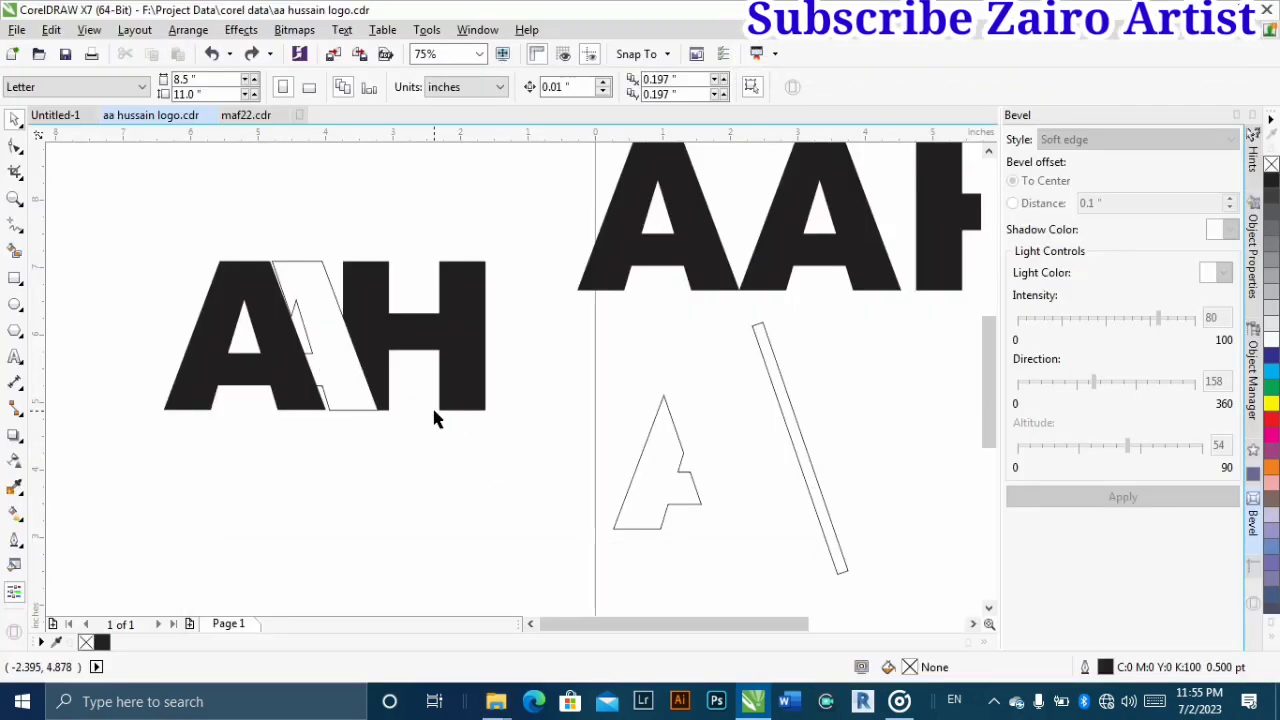
left_click_drag(508, 386, 550, 419)
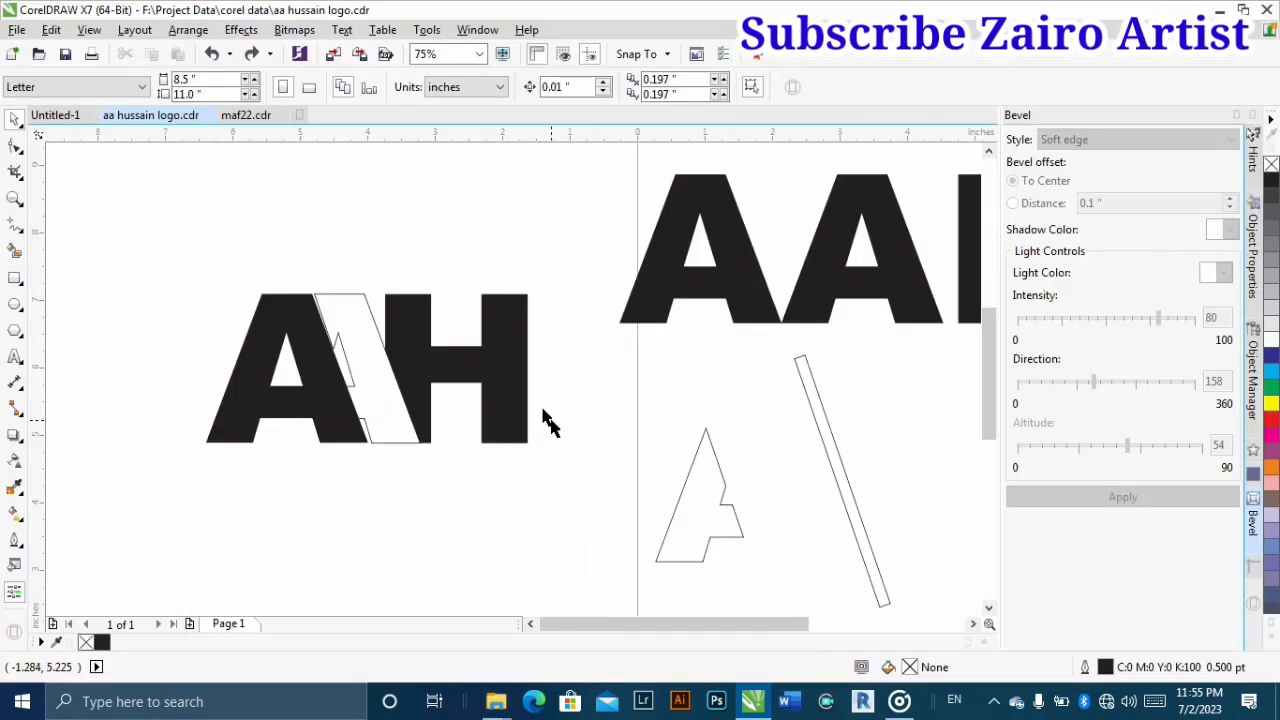
- Try to stretch the whole H upward to about 3.64 inches tall
left_click(443, 357)
left_click_drag(458, 287, 463, 196)
scroll(244, 311, "up", 1)
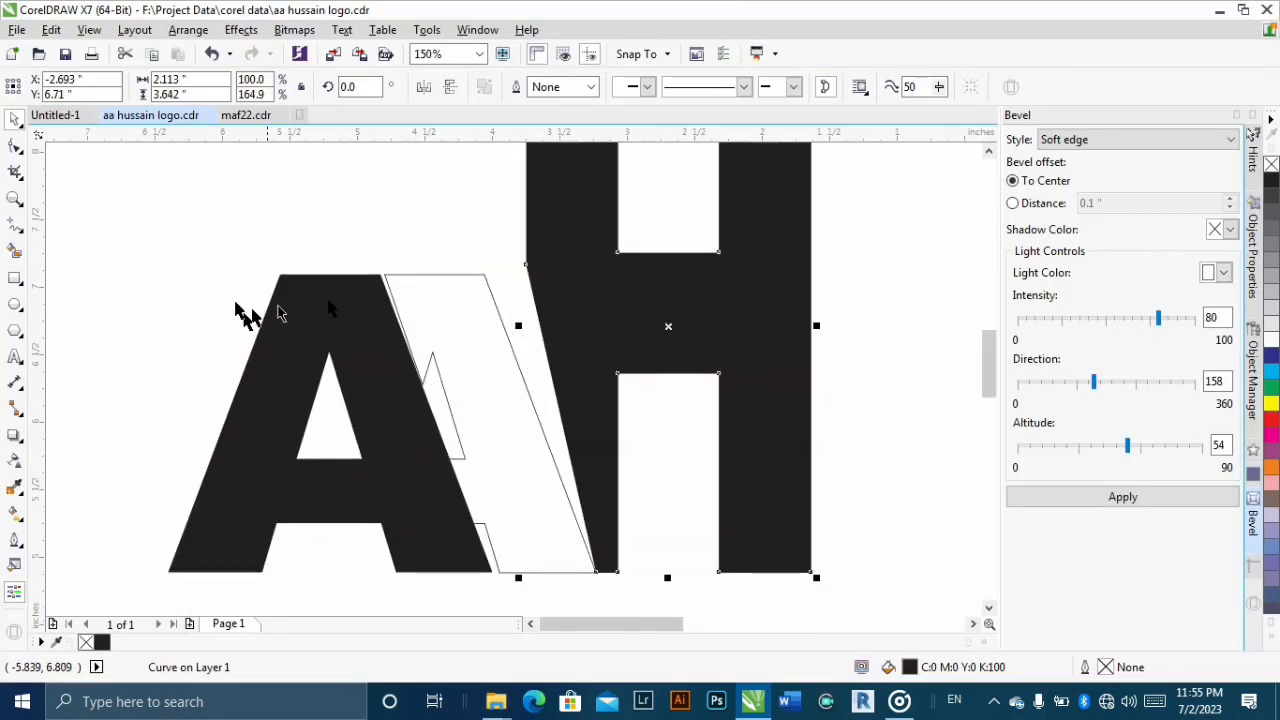
left_click_drag(729, 290, 686, 293)
scroll(360, 292, "down", 1)
scroll(443, 419, "up", 1)
scroll(436, 456, "down", 1)
left_click_drag(268, 225, 231, 238)
key("ctrl+z")
key("ctrl+z")
scroll(535, 357, "up", 1)
scroll(481, 283, "down", 1)
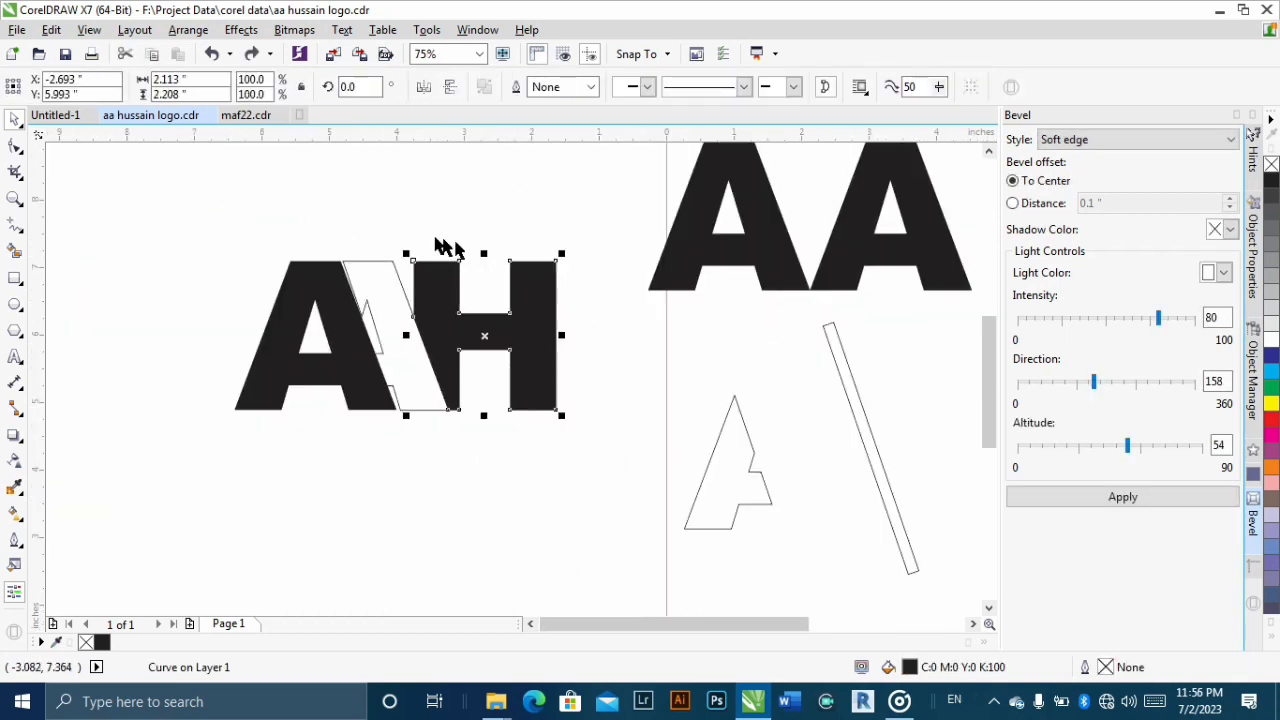
- Raise only the H's top nodes with the Shape tool so the letter is about 3.89 inches tall
key("F10")
left_click_drag(371, 215, 564, 280)
scroll(548, 278, "up", 1)
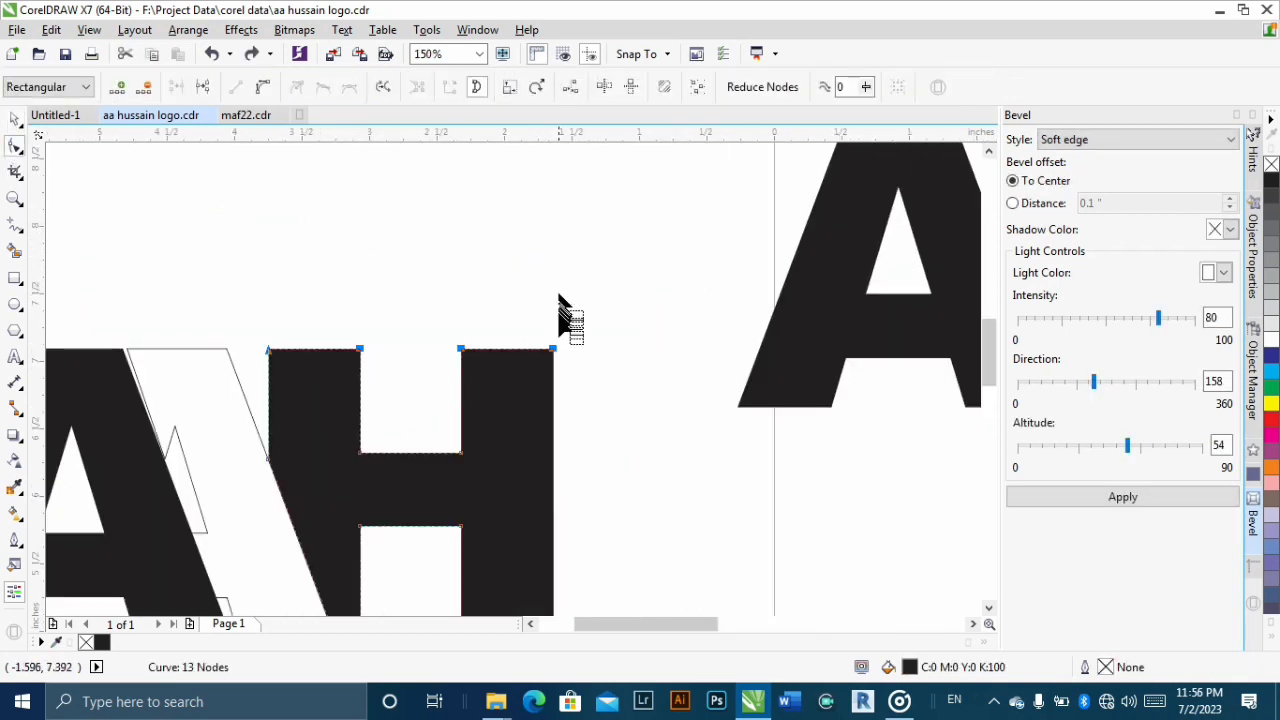
left_click_drag(554, 349, 553, 226)
scroll(636, 229, "down", 1)
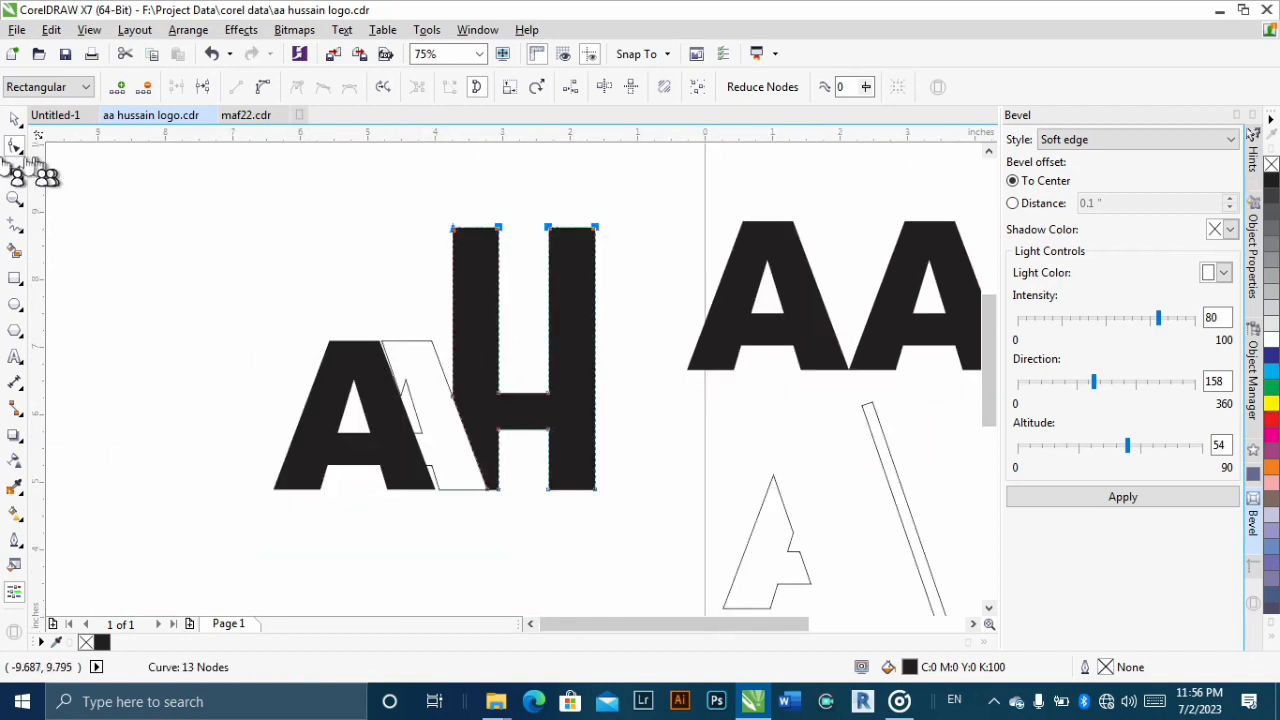
left_click(15, 118)
scroll(394, 457, "down", 1)
scroll(396, 465, "up", 1)
left_click(15, 146)
left_click(376, 295)
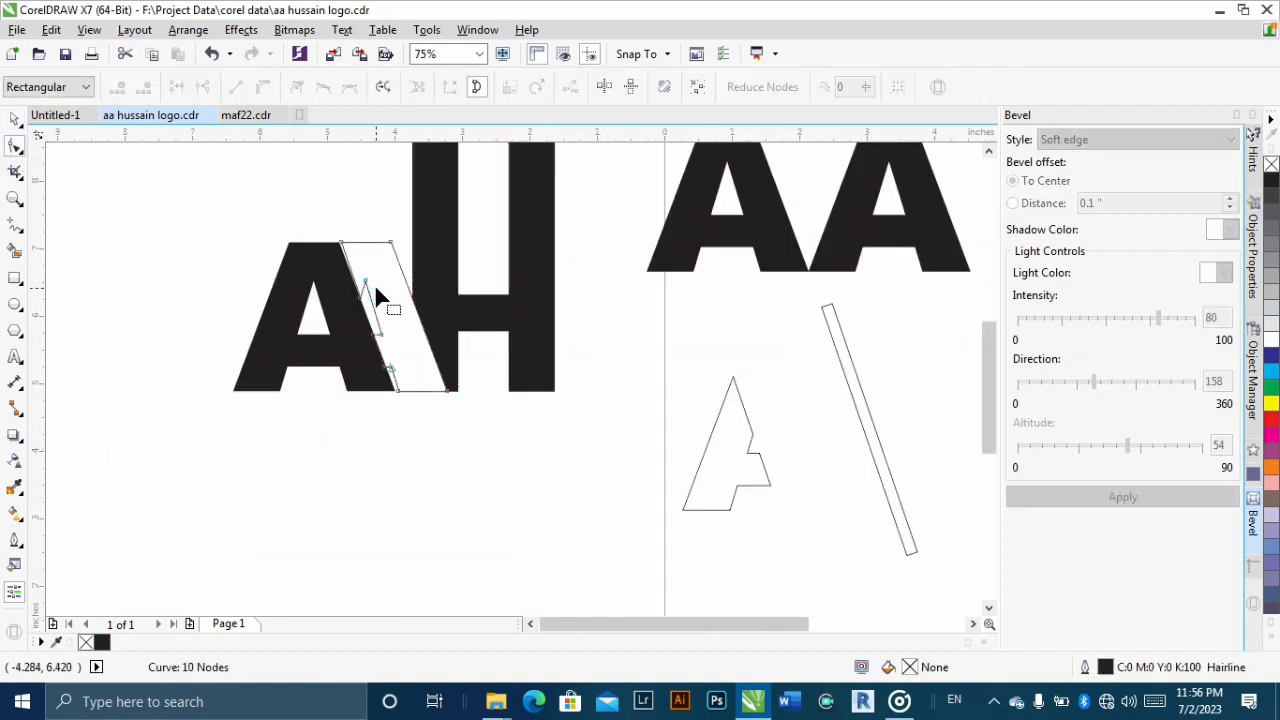
left_click(15, 118)
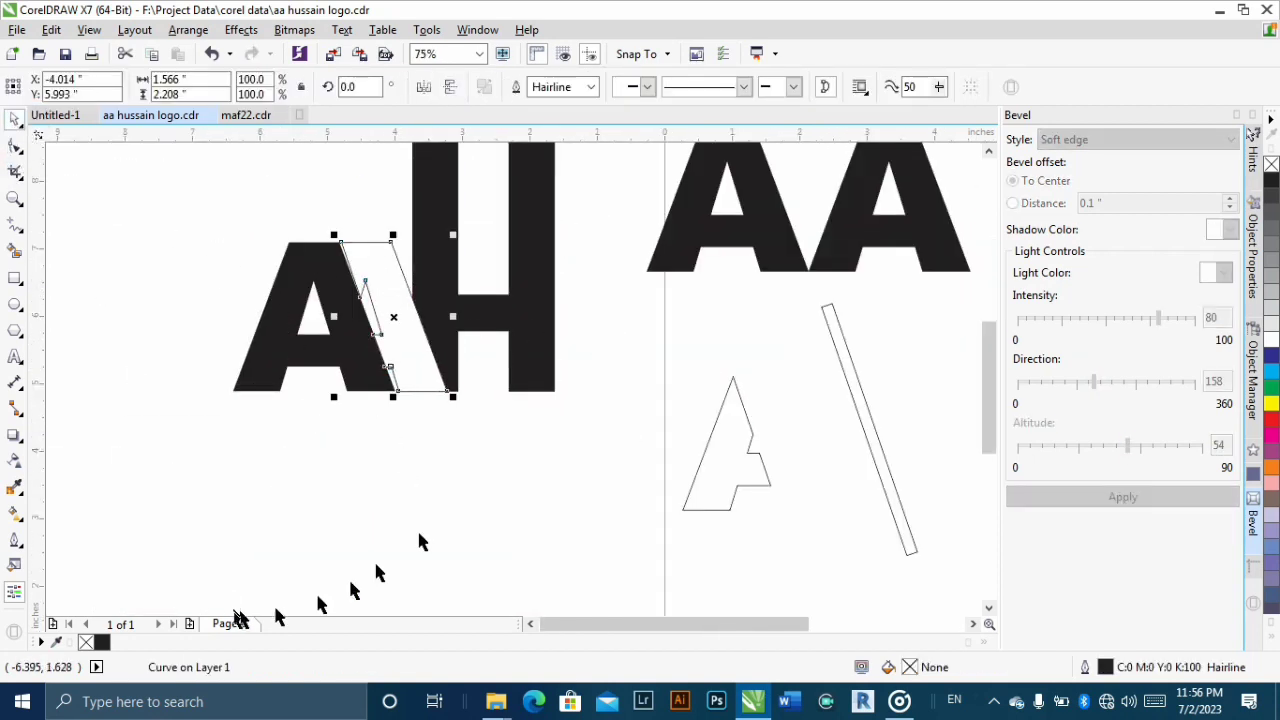
- Apply a linear fountain fill to the H with alternating black and white nodes, including inner nodes at 32% and 70%
left_click(532, 380)
key("alt+Return")
left_click(1039, 136)
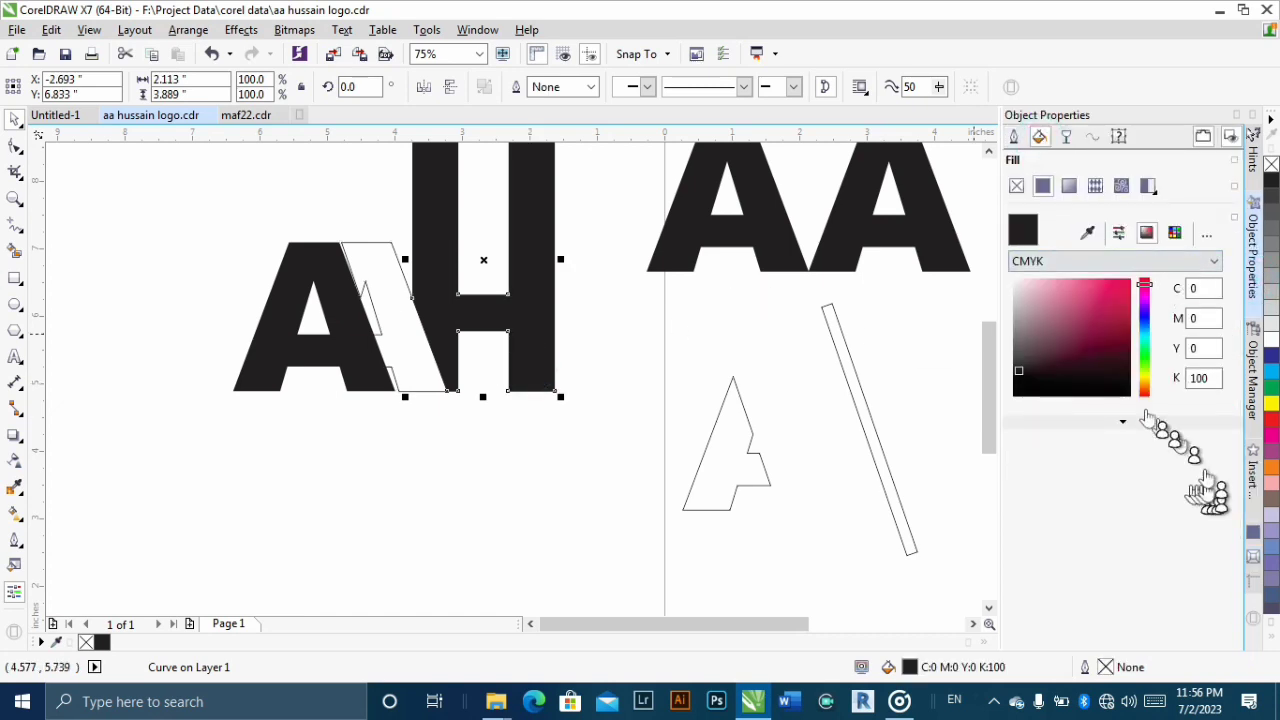
left_click(1069, 186)
double_click(1013, 346)
left_click_drag(1013, 346, 1167, 392)
double_click(1203, 346)
left_click_drag(1203, 346, 1145, 348)
left_click(1048, 278)
- Set the first colour node of the H's fountain fill to pale yellow #FFF8AD sampled from the palette
left_click(1272, 625)
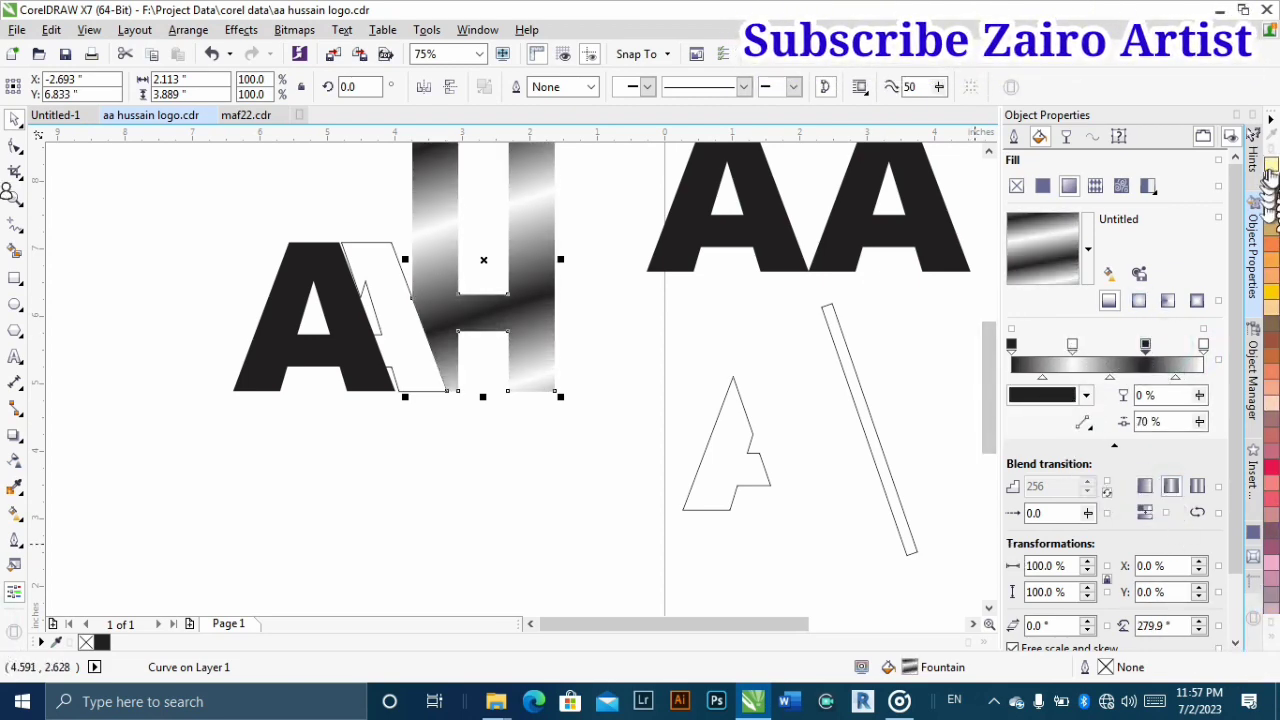
left_click(1011, 344)
left_click(1086, 395)
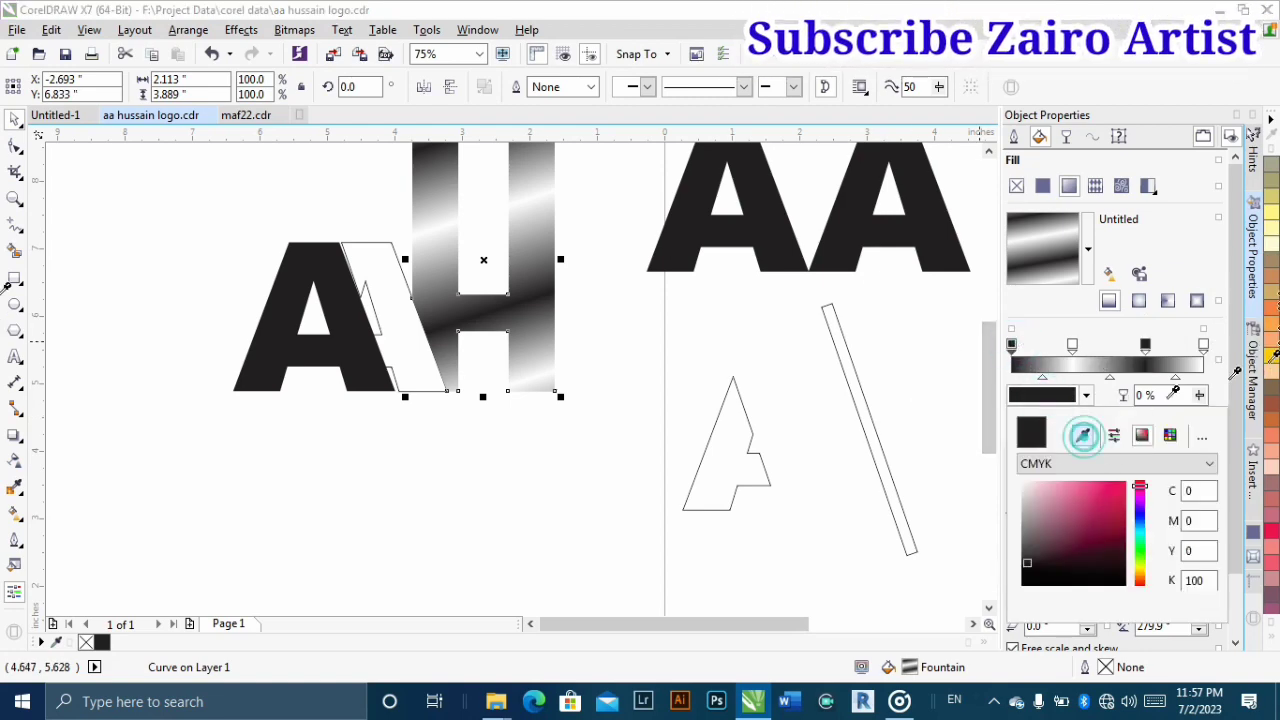
left_click(1021, 548)
left_click(1270, 214)
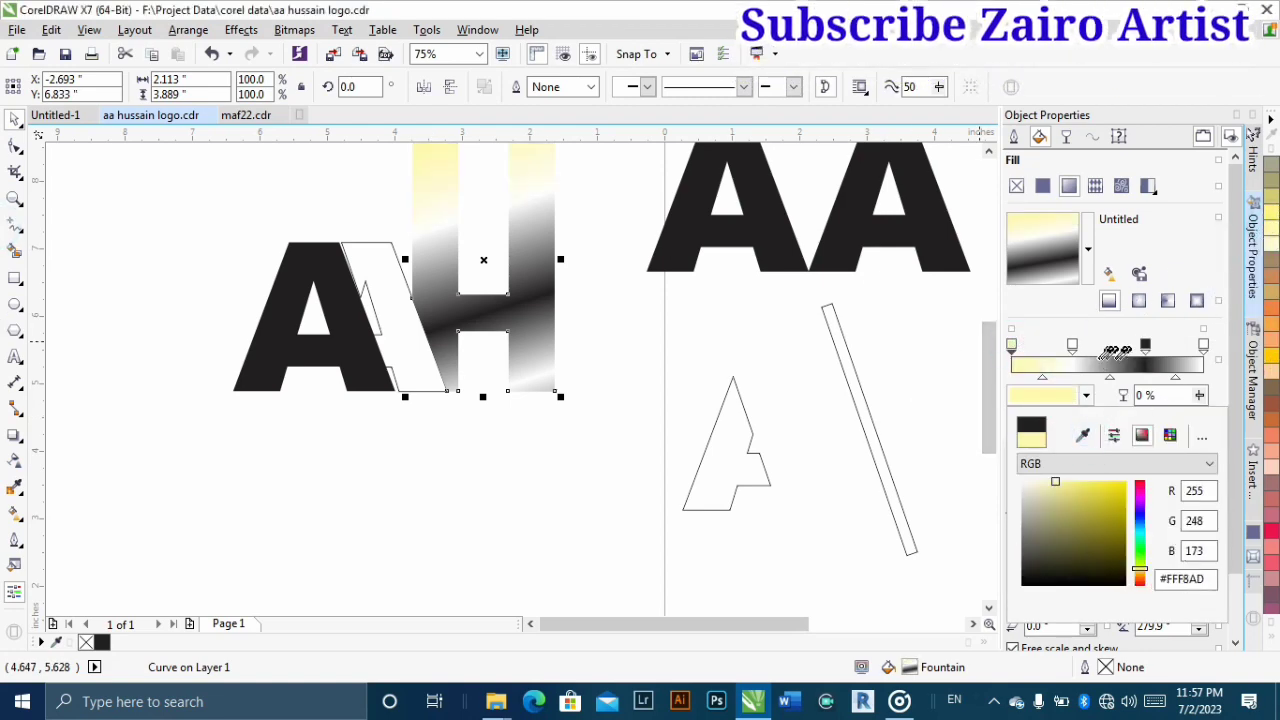
- Set the 70% node of the H's fountain fill to gold #D1AB66 sampled from the palette
left_click(1140, 349)
left_click(1145, 345)
left_click(1086, 395)
left_click(1082, 435)
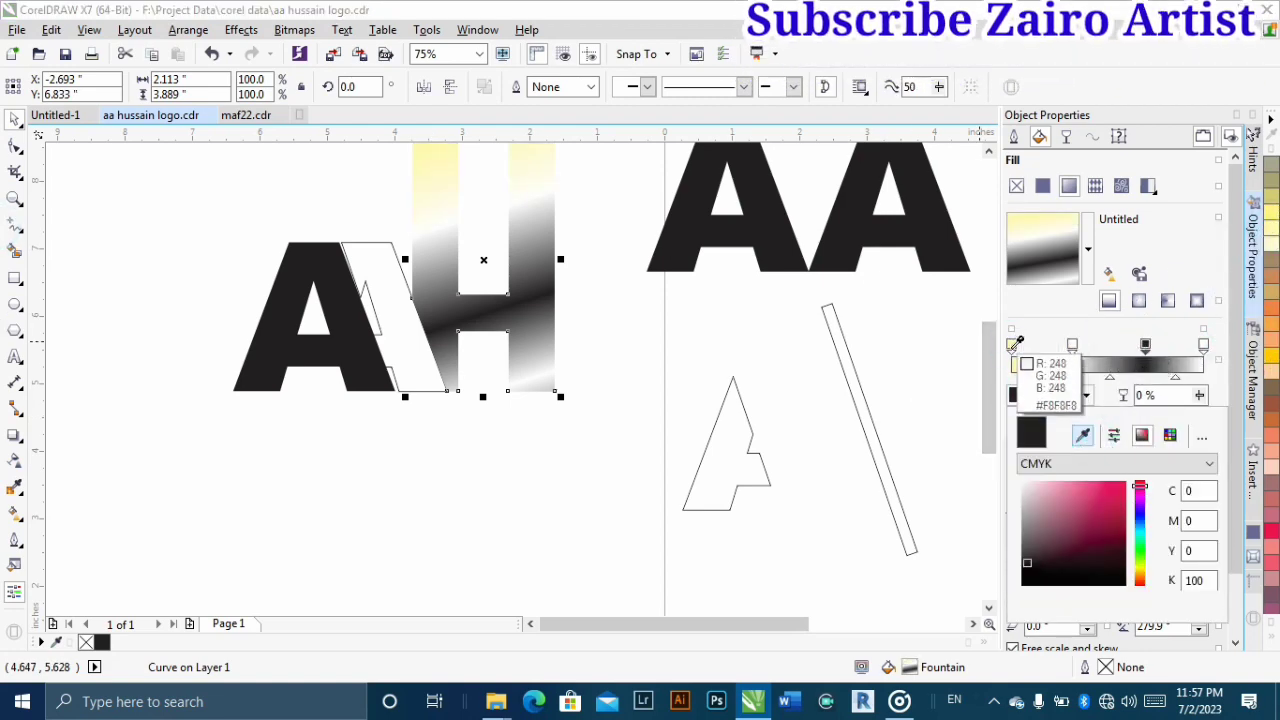
left_click(1043, 366)
left_click(1145, 345)
left_click(1086, 395)
left_click(1082, 435)
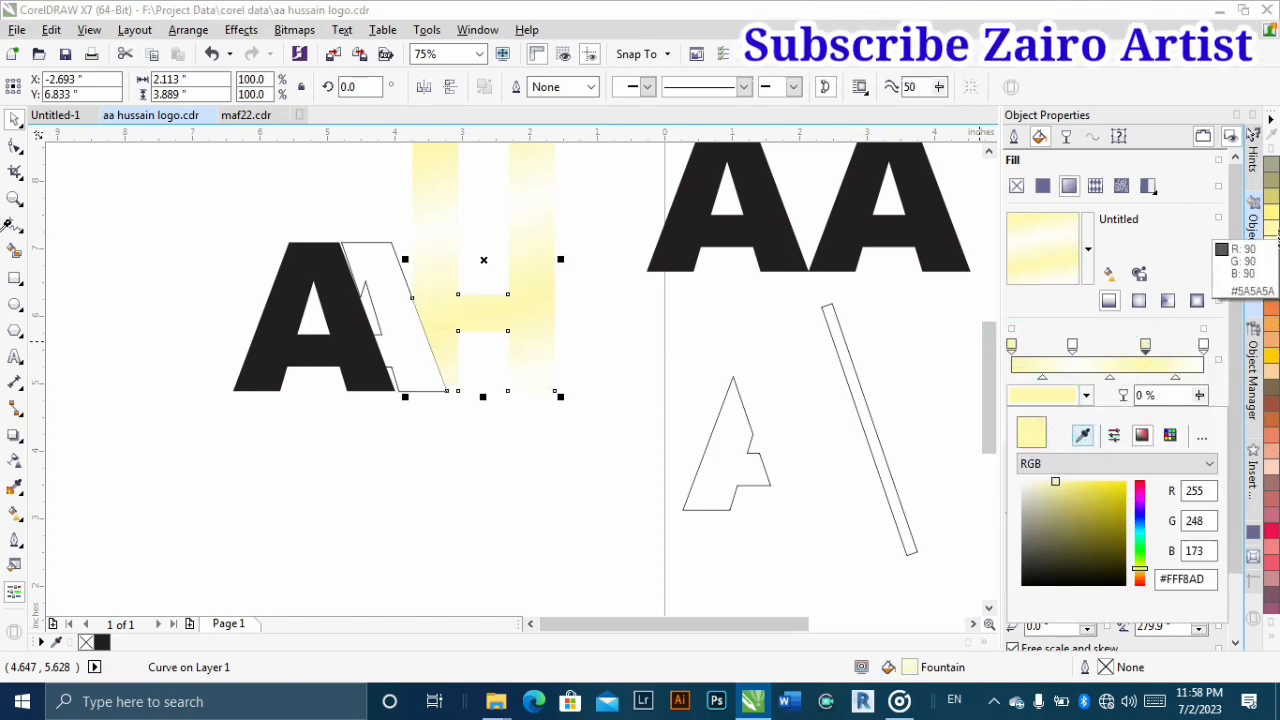
left_click(1272, 292)
- Set the 32% node of the fountain fill to the gold sampled from the 70% node
left_click(1072, 345)
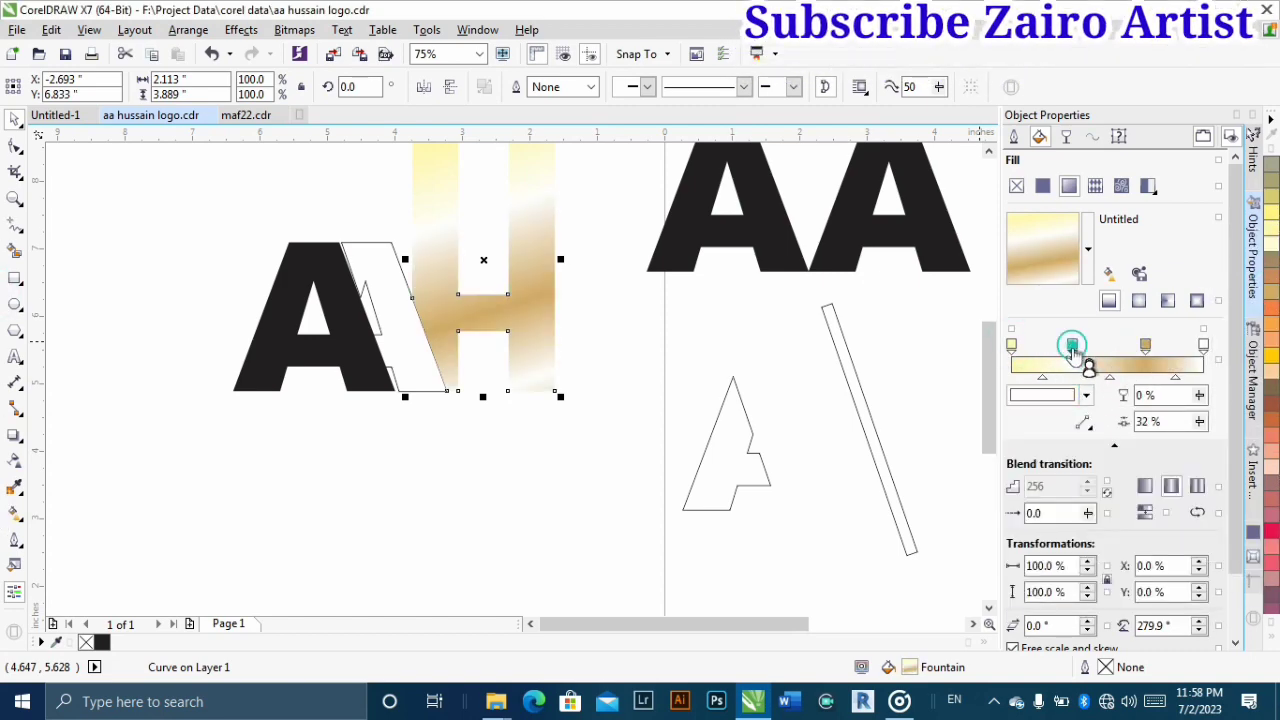
left_click(1086, 395)
left_click(1082, 435)
left_click(1150, 342)
left_click(1086, 395)
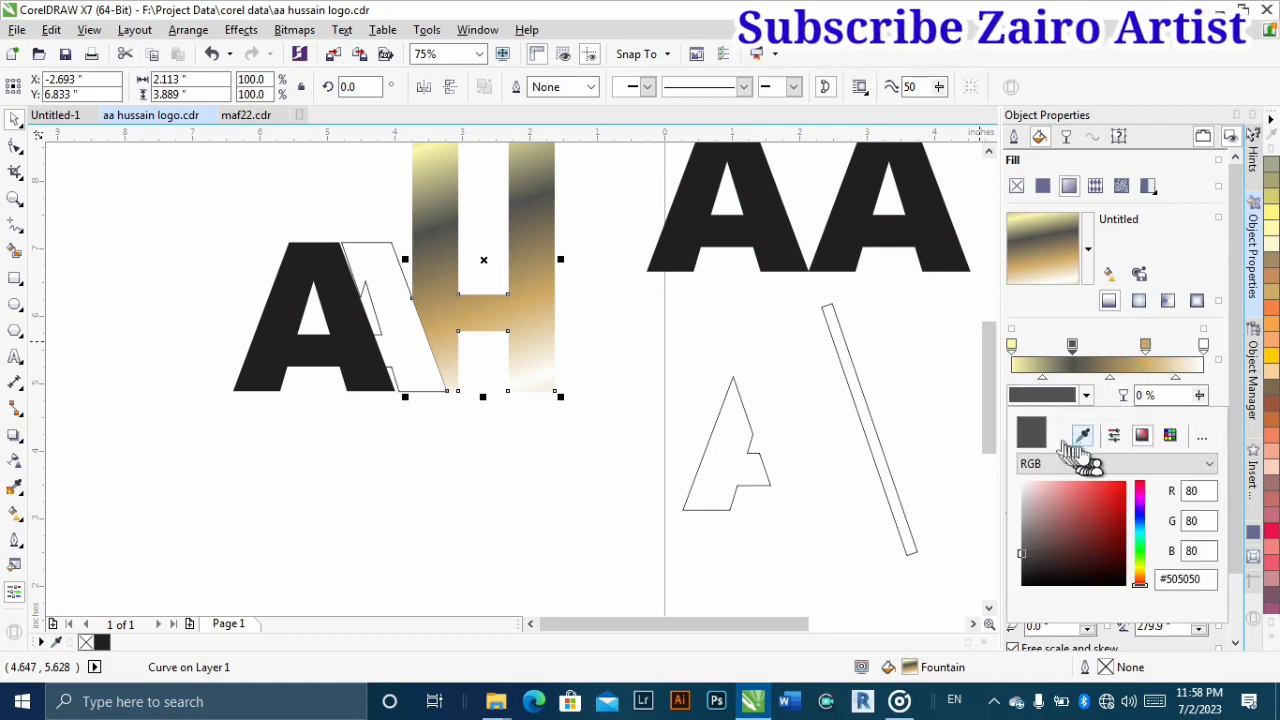
left_click(1080, 438)
left_click(1146, 343)
- Recolour the 70% node of the fountain fill with the pale yellow sampled from the first node
left_click(1084, 342)
left_click(1086, 395)
left_click(1081, 436)
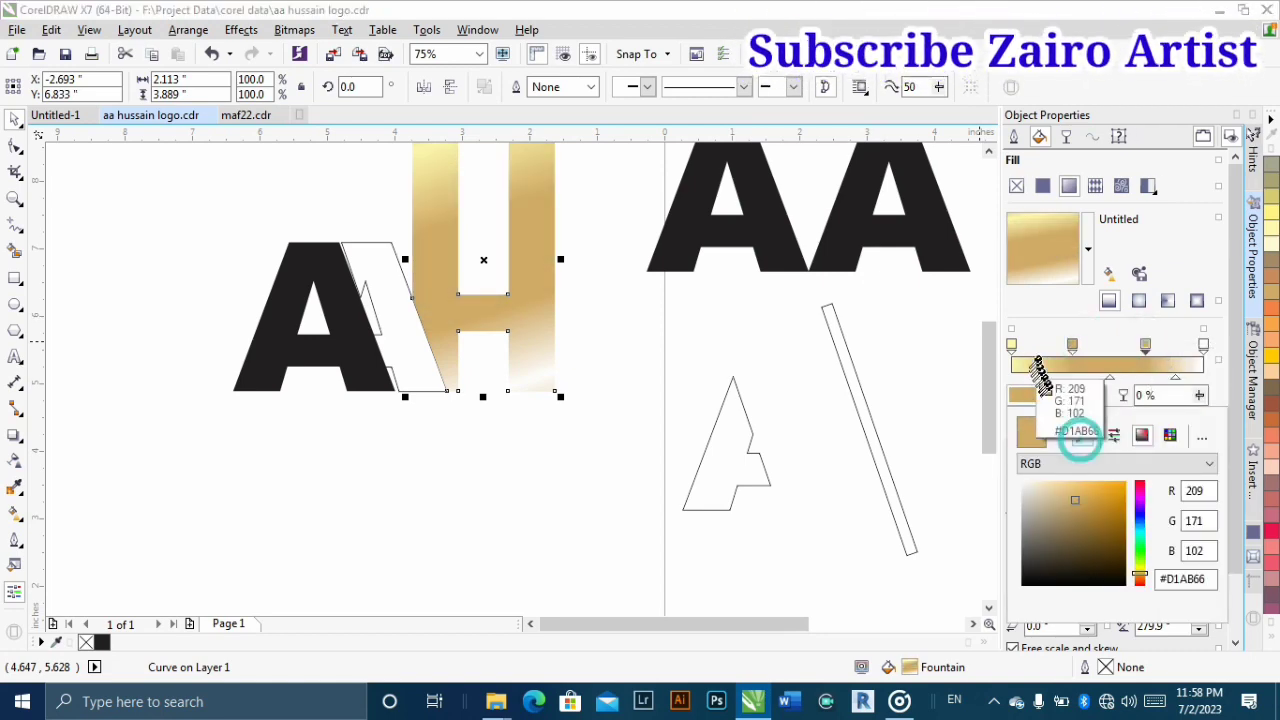
left_click(1012, 343)
left_click(1145, 344)
- Set the last node of the fountain fill to the gold sampled from the 32% node
left_click(1204, 344)
left_click(1086, 395)
left_click(1081, 436)
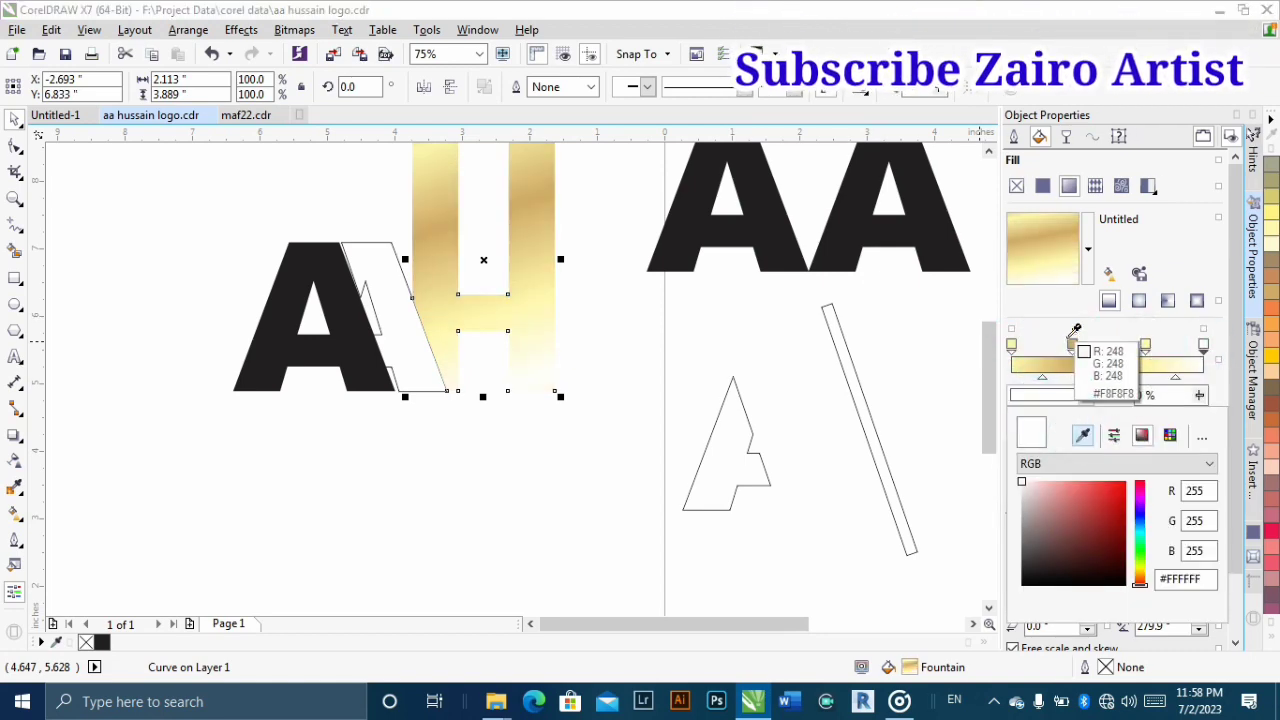
left_click(1073, 343)
left_click(1074, 343)
- Add and recolour inner gradient nodes so pale yellow and gold alternate, with a pale yellow node at 37%
left_click_drag(1012, 346, 1105, 364)
left_click(1112, 346)
left_click(1086, 395)
left_click(1082, 435)
left_click(1053, 345)
left_click(1012, 346)
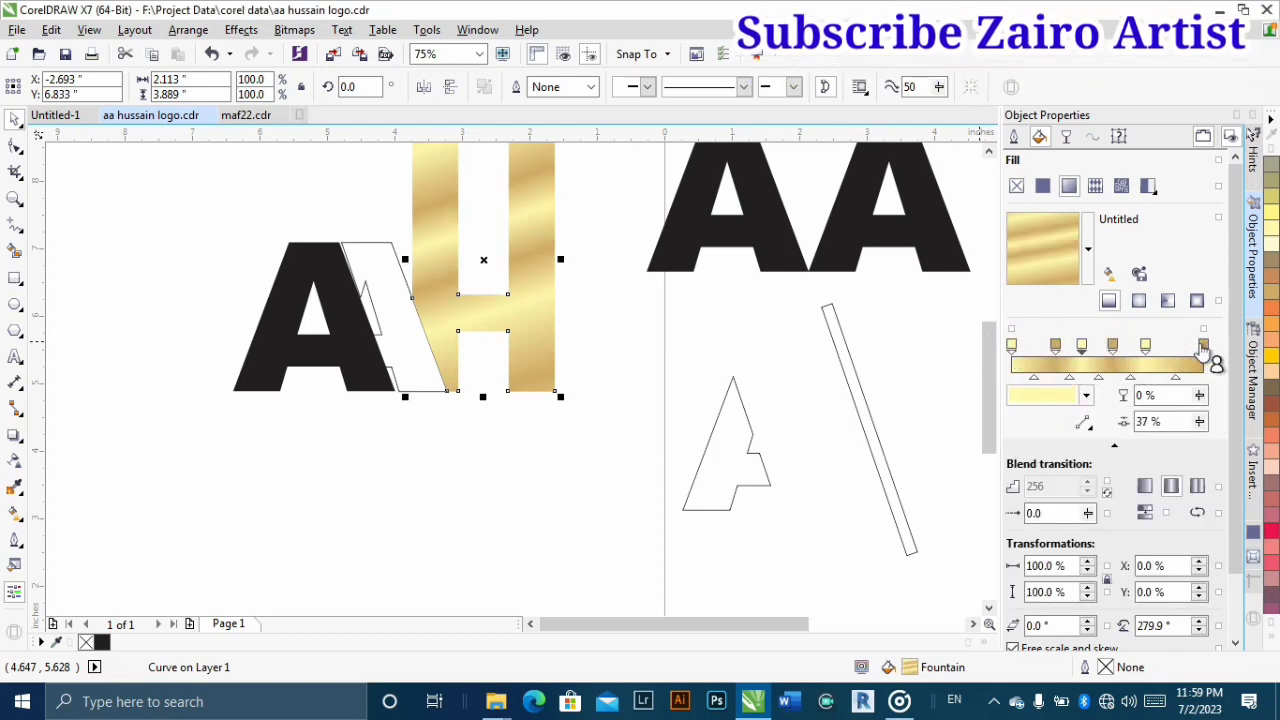
- Place one gold node close to the start of the gradient and another gold node at 85%
left_click(1202, 345)
left_click_drag(1200, 346, 1035, 356)
left_click_drag(1055, 348, 1174, 356)
scroll(487, 516, "down", 1)
scroll(496, 452, "up", 1)
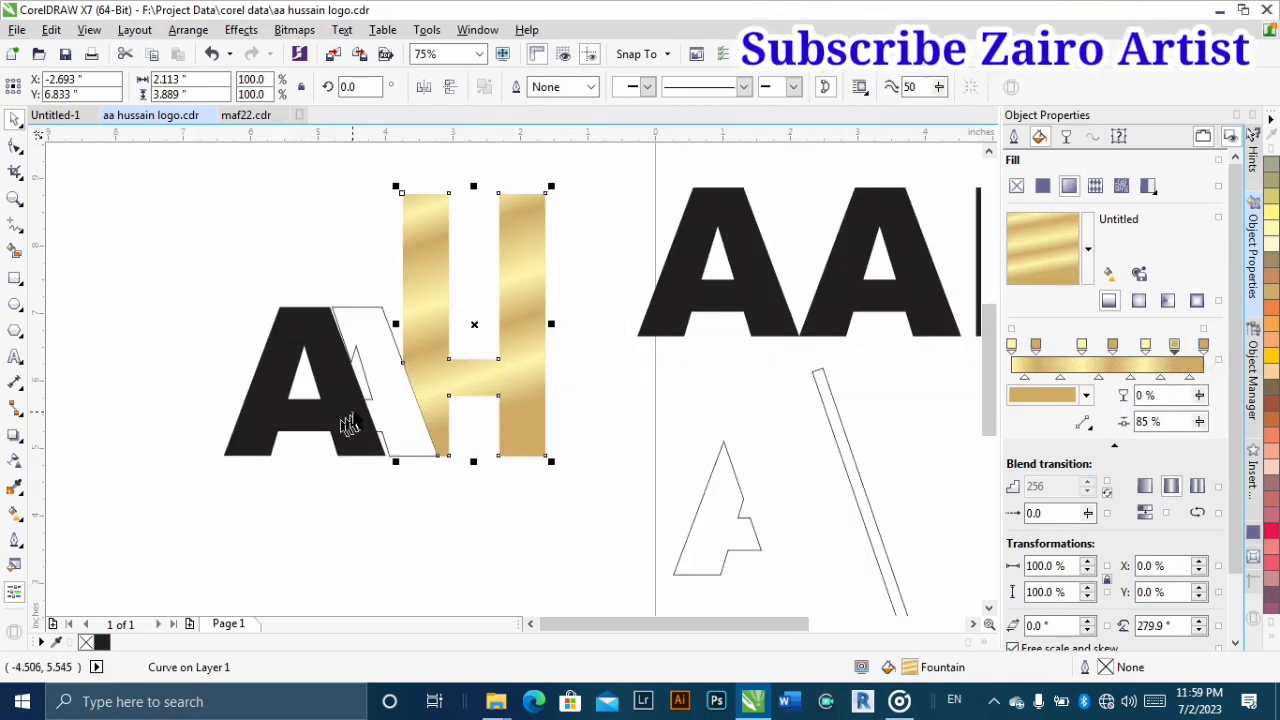
- Copy the H's gold gradient fill onto the solid black A beside it
left_click_drag(488, 368, 298, 345)
left_click(405, 498)
- Fill the slanted stroke between the A and the H with solid black, C100 M100 Y100 K100
left_click(386, 448)
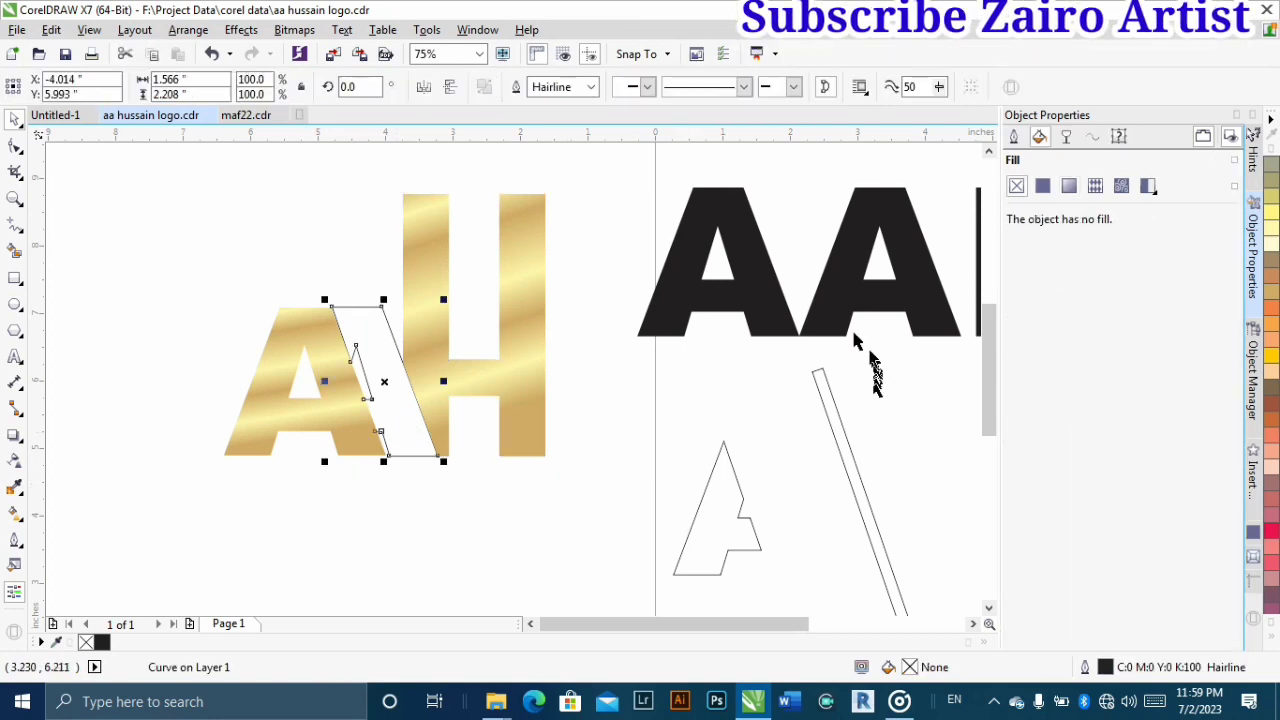
left_click(1270, 596)
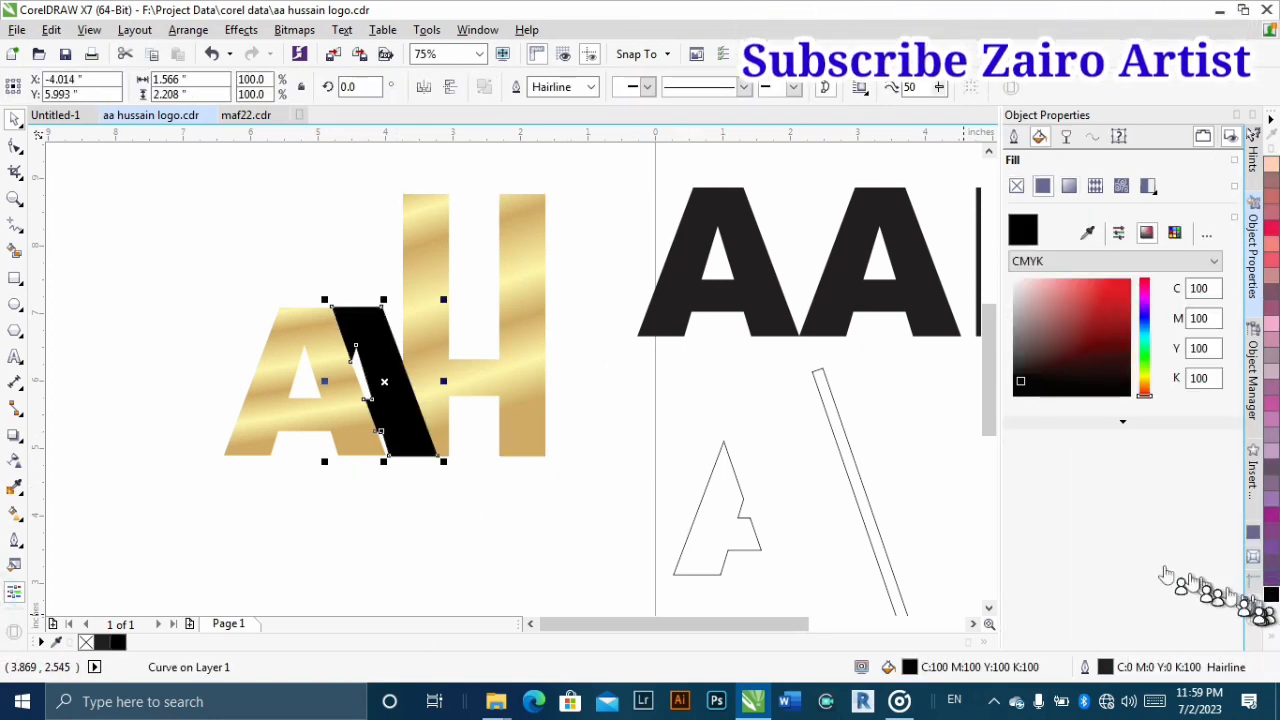
scroll(476, 480, "down", 1)
left_click(257, 417)
- Extend the black stroke's crossbar nodes to the gold A's outer left edge, making the black shape about 3.02 inches wide
scroll(397, 469, "up", 2)
left_click(14, 278)
left_click(14, 146)
left_click(553, 405)
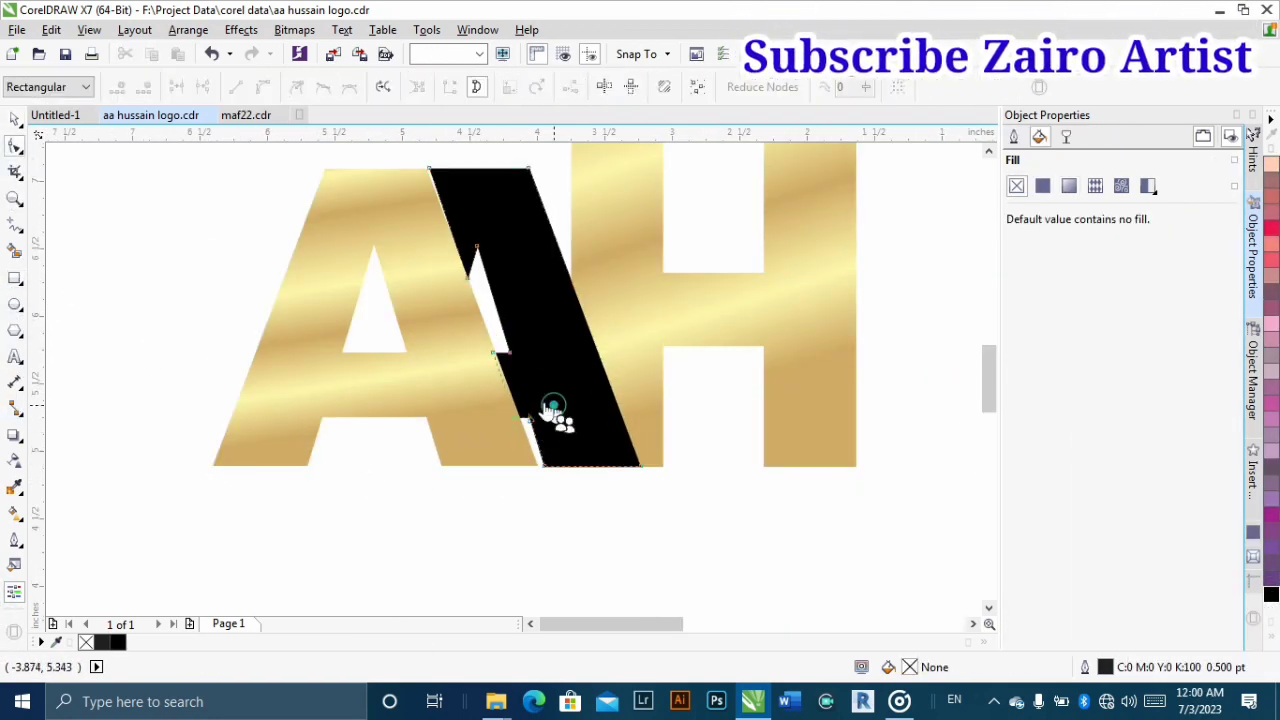
left_click_drag(452, 338, 386, 389)
left_click_drag(269, 389, 269, 389)
scroll(378, 456, "down", 1)
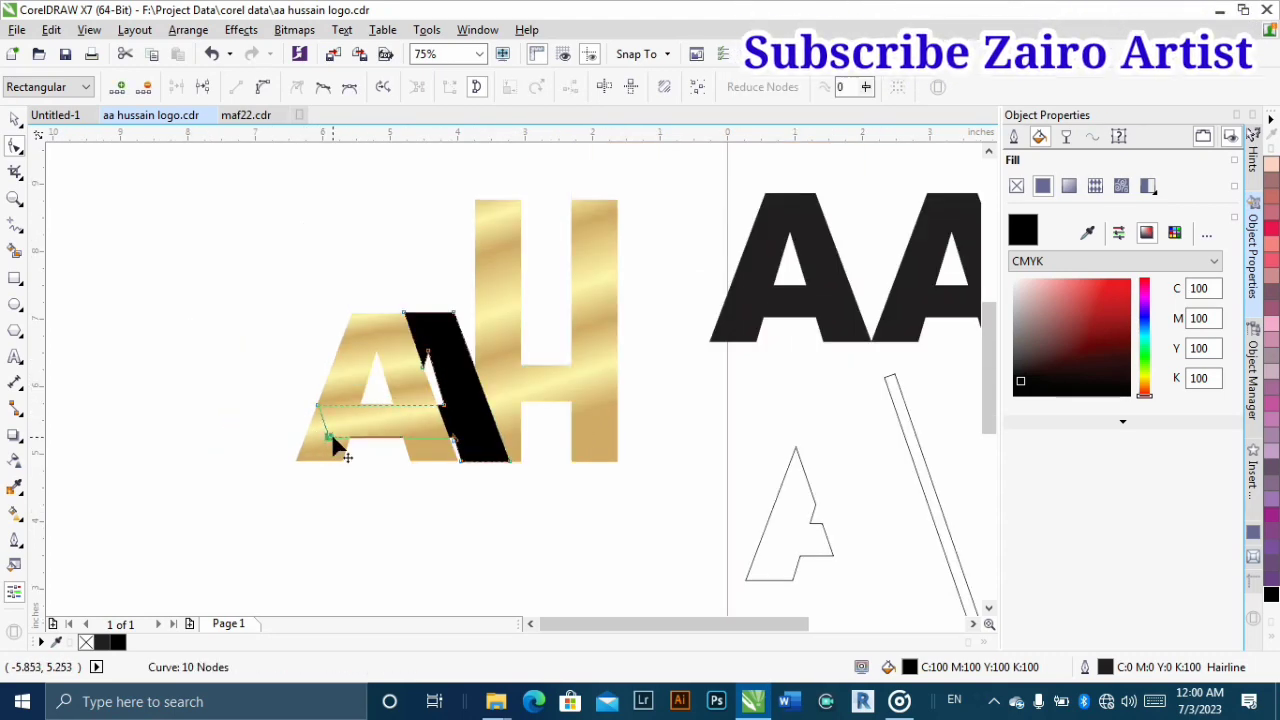
left_click_drag(329, 437, 306, 437)
left_click(14, 119)
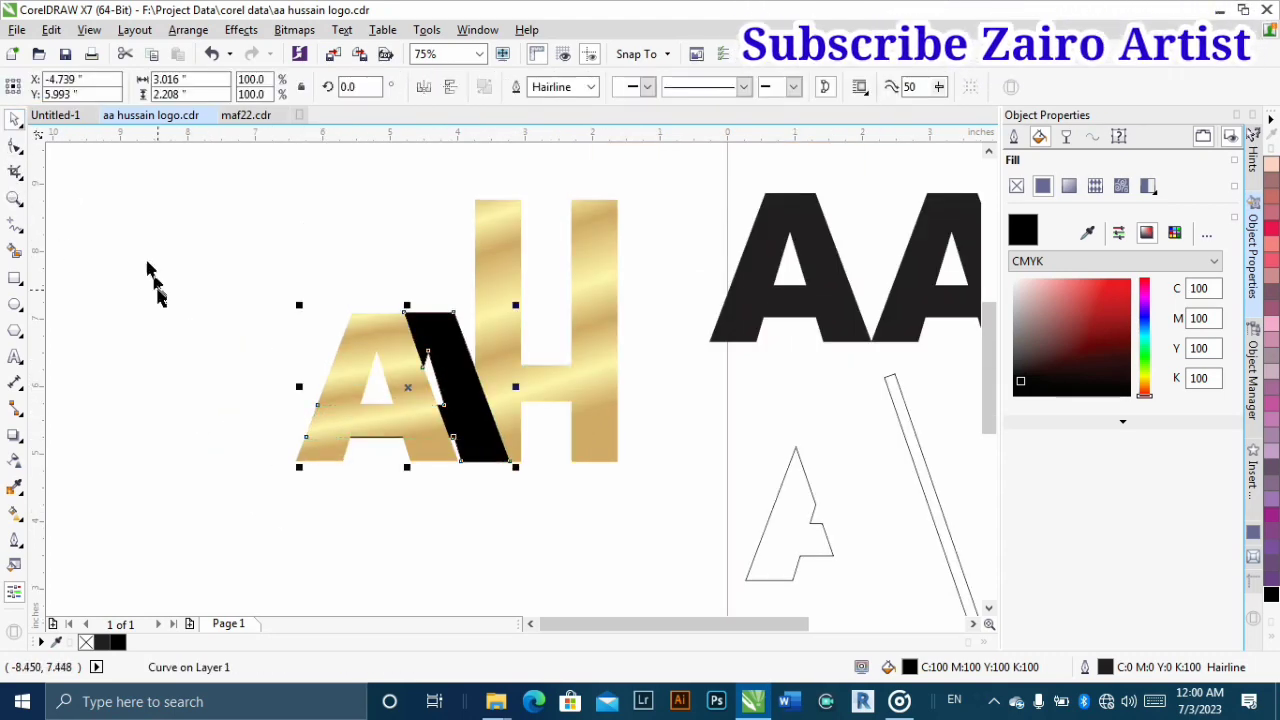
left_click(297, 357)
left_click(496, 379)
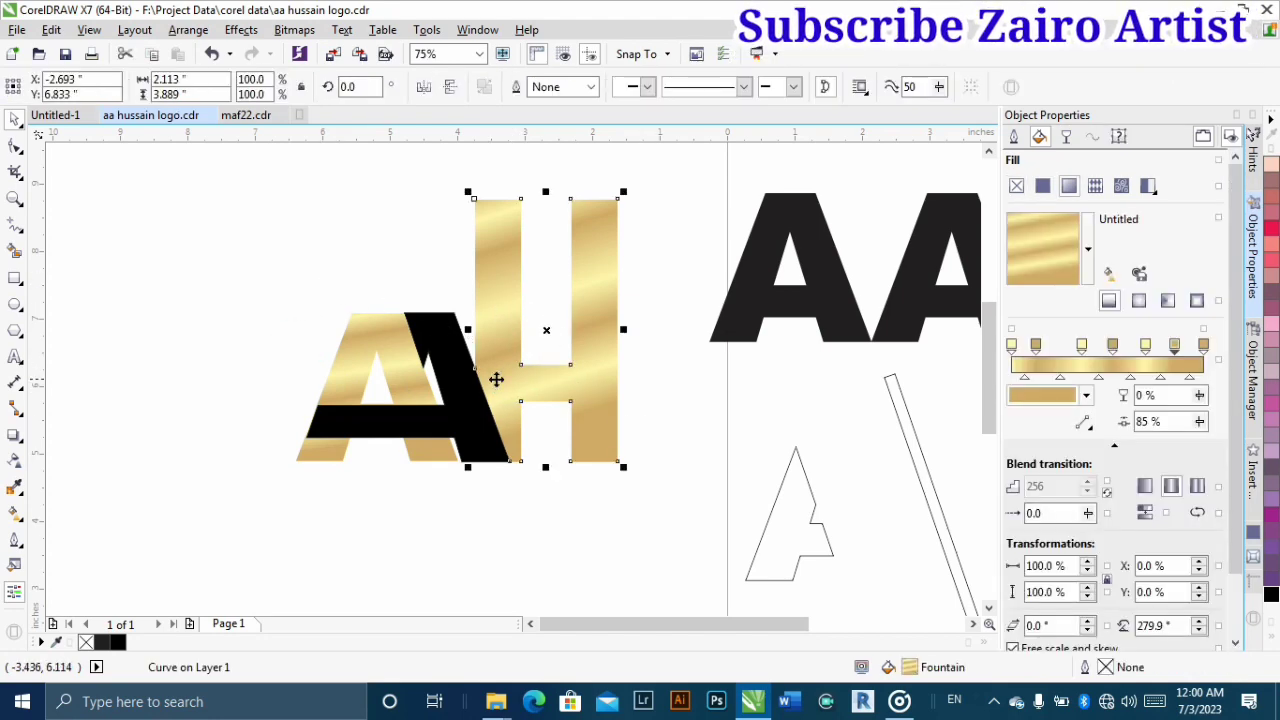
scroll(240, 410, "down", 1)
left_click(218, 282)
scroll(218, 282, "up", 1)
scroll(388, 304, "down", 1)
scroll(439, 415, "up", 1)
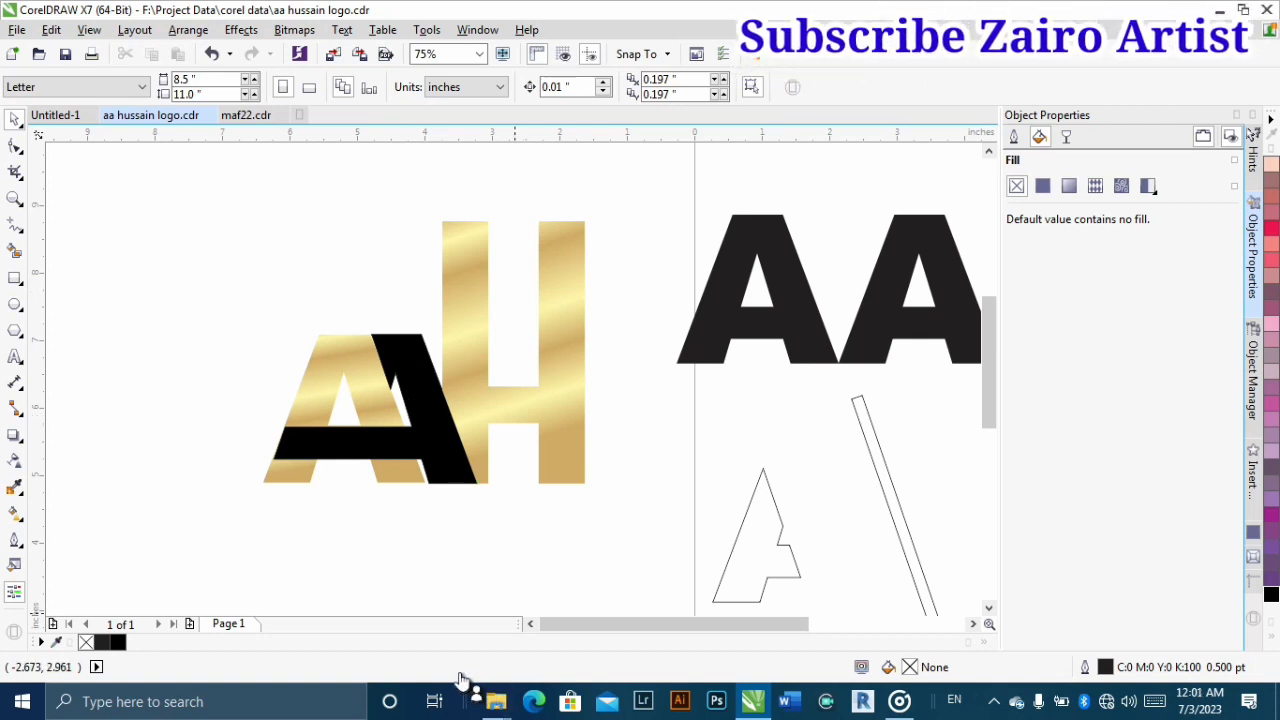
- Slant the top of the H's inner-facing left stem by adding a node on its inside edge and removing the inner top corner
left_click(16, 146)
left_click(487, 235)
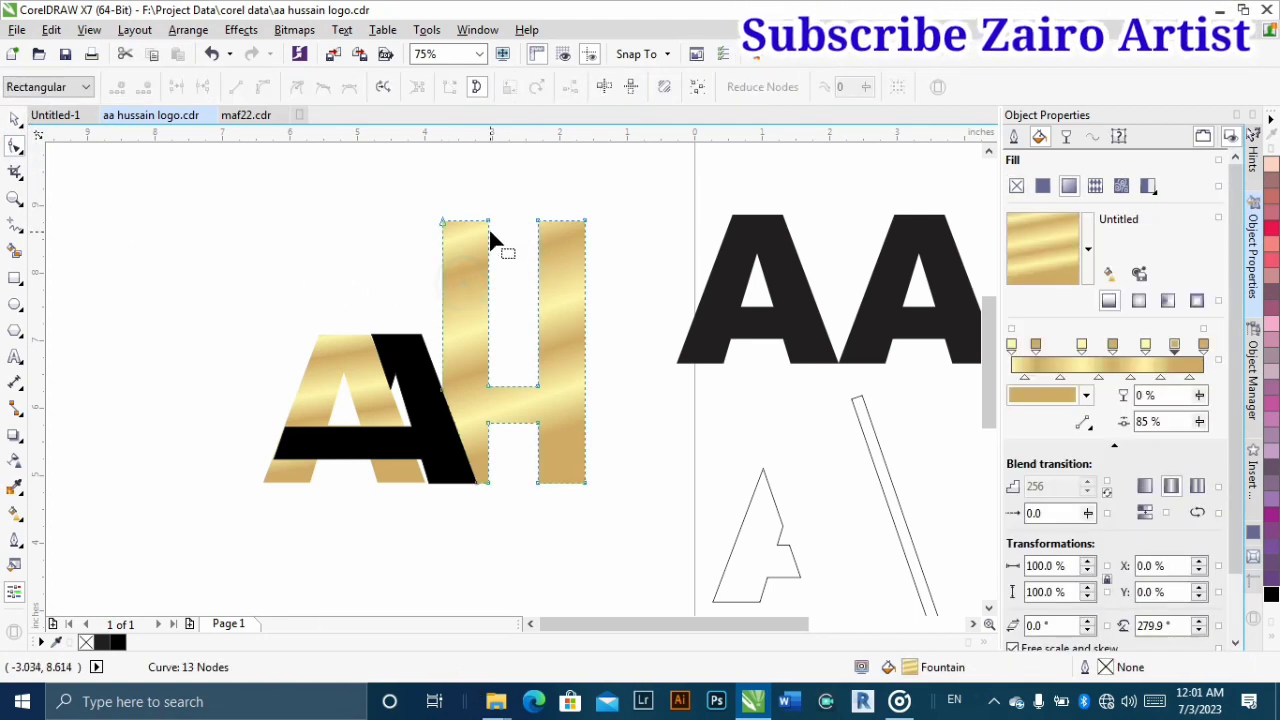
scroll(485, 232, "up", 1)
double_click(486, 212)
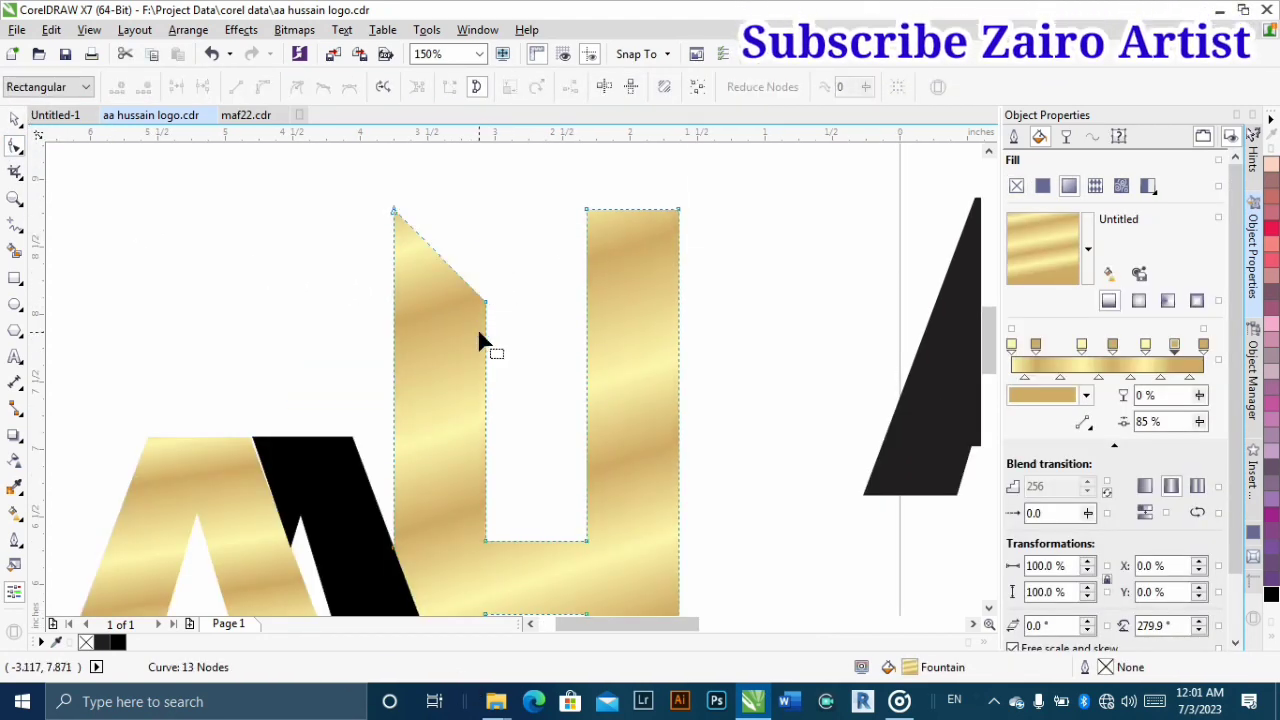
scroll(549, 357, "down", 1)
scroll(457, 420, "up", 1)
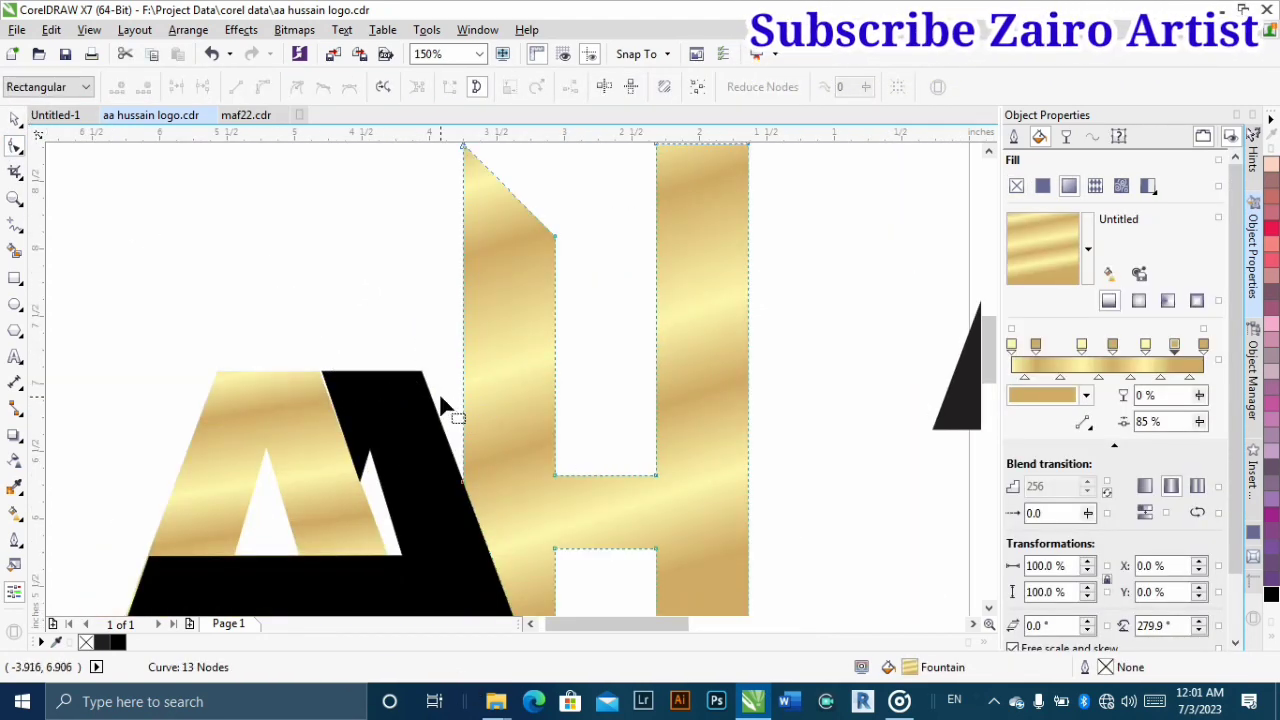
scroll(432, 370, "down", 1)
- Add the text line "nigerian limited" below the monogram
left_click(430, 365)
key("space")
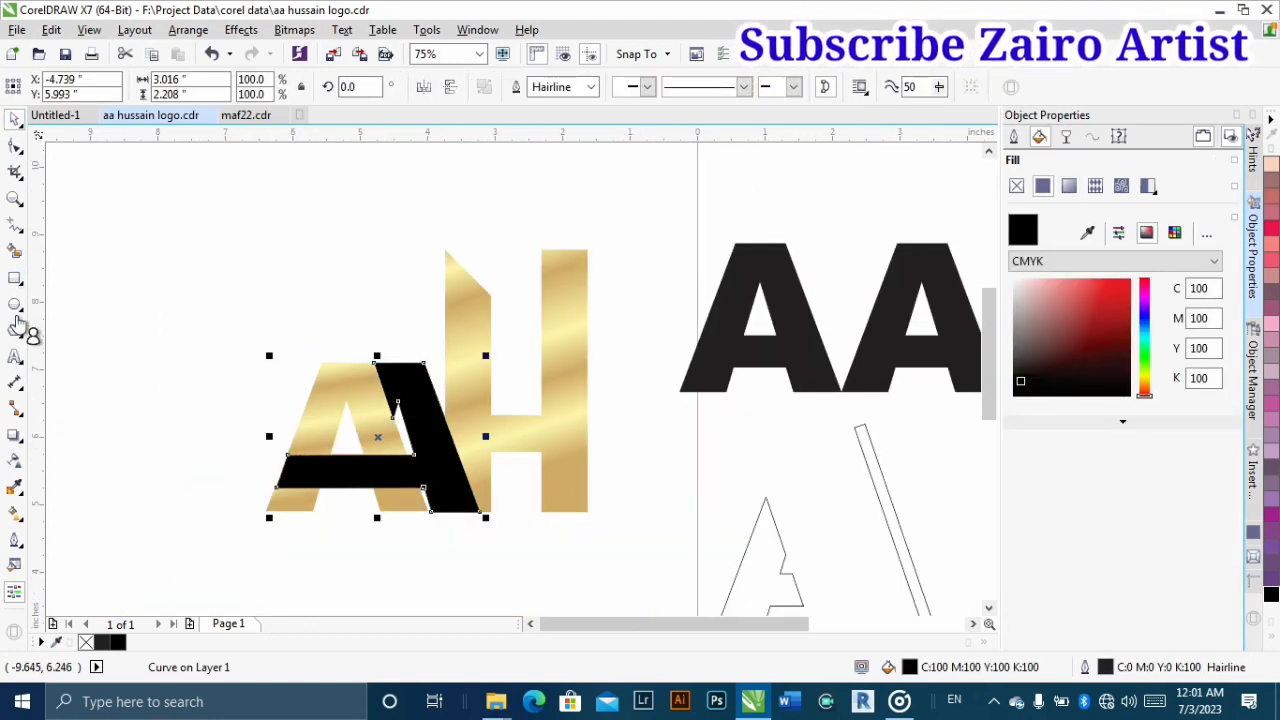
left_click_drag(353, 443, 391, 384)
left_click(14, 358)
left_click(358, 489)
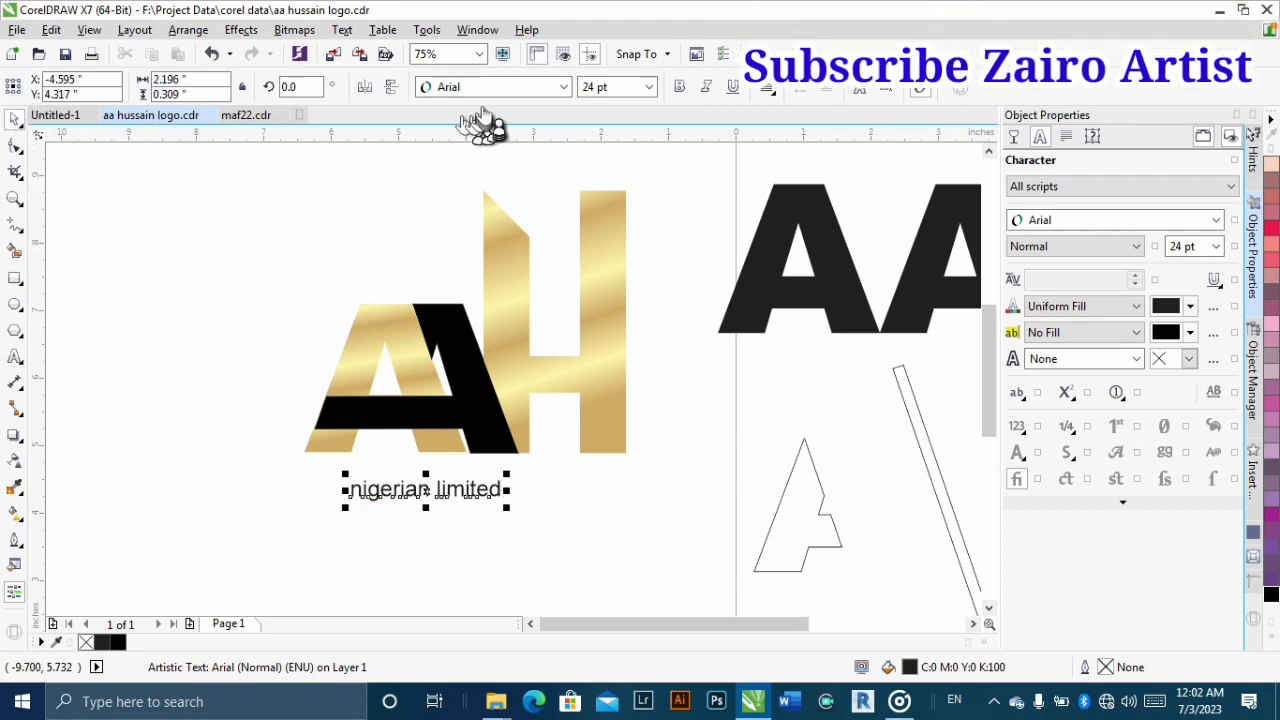
- Set the text line in Arial Black and change its case to title case, "Nigerian Limited"
left_click(563, 86)
left_click(470, 150)
left_click(341, 29)
left_click(423, 480)
left_click(540, 352)
left_click(551, 417)
- Scale "Nigerian Limited" to about 4.67 inches wide beneath the monogram and fill it with solid black
left_click_drag(560, 508, 638, 532)
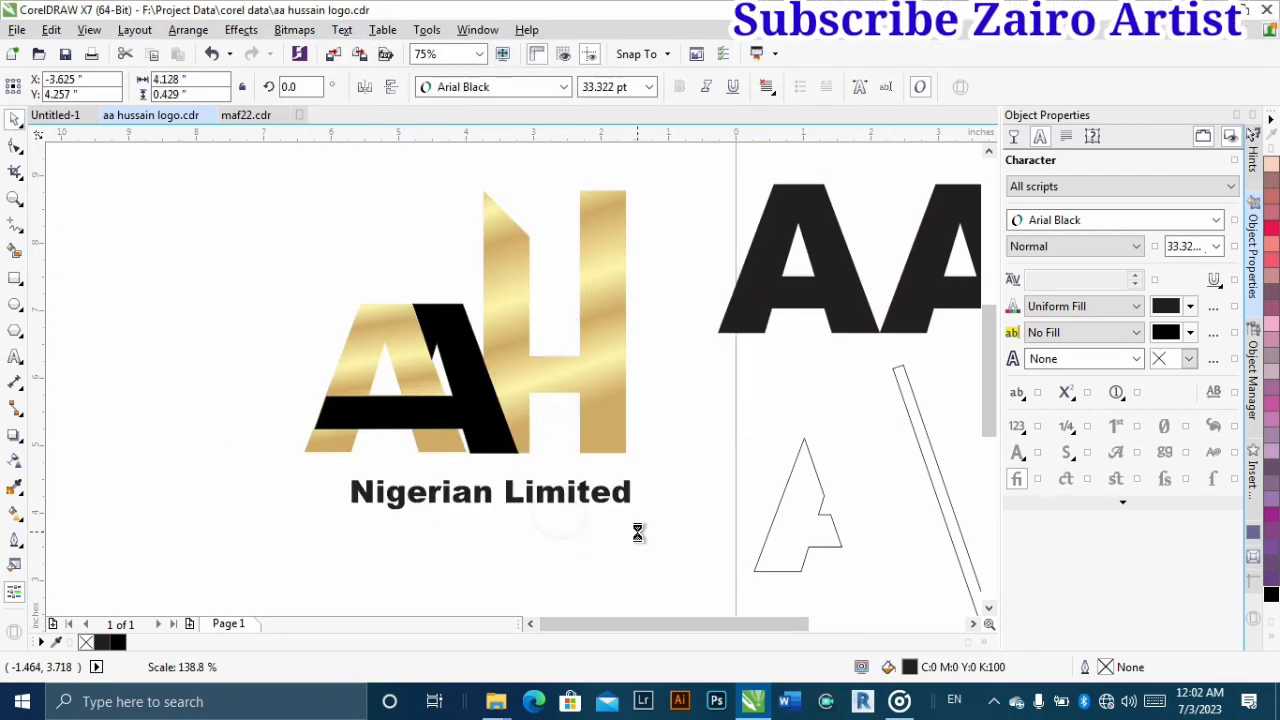
left_click_drag(340, 478, 318, 466)
scroll(434, 500, "up", 3)
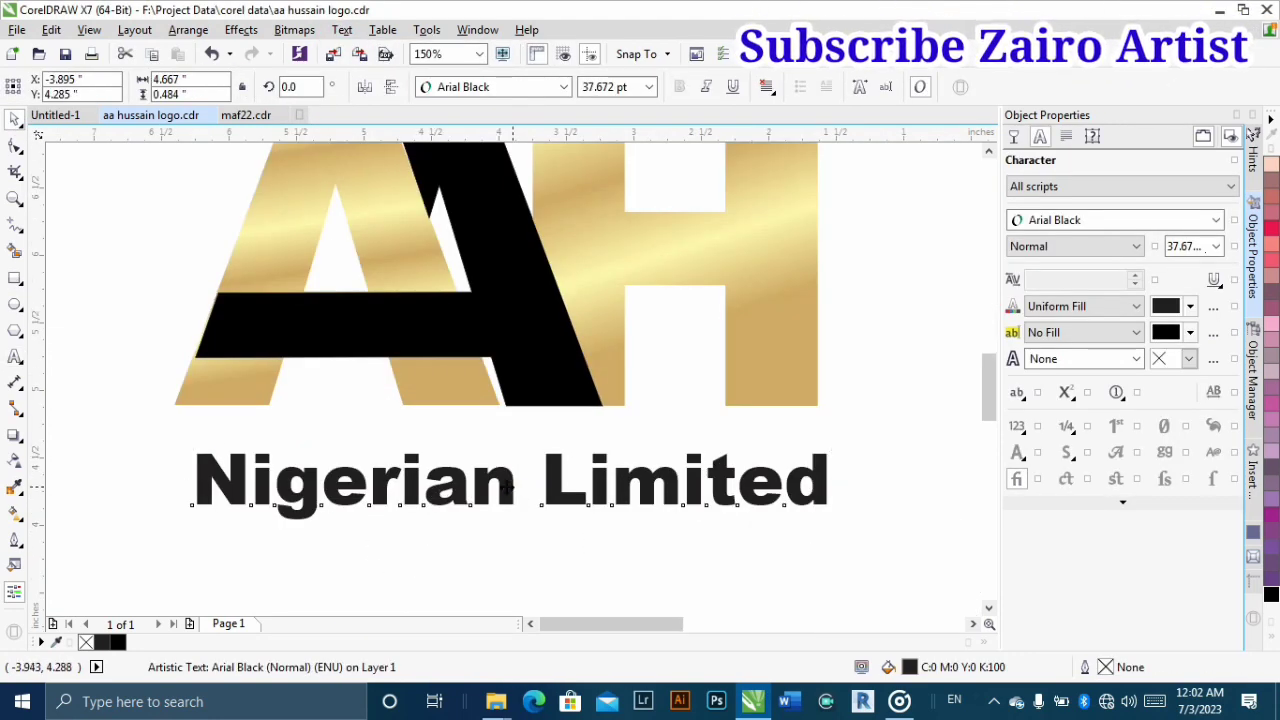
left_click(117, 643)
scroll(366, 540, "down", 2)
scroll(376, 478, "up", 2)
- Try backing the H with a duplicate scaled to 103.4% and filled solid black
left_click(377, 478)
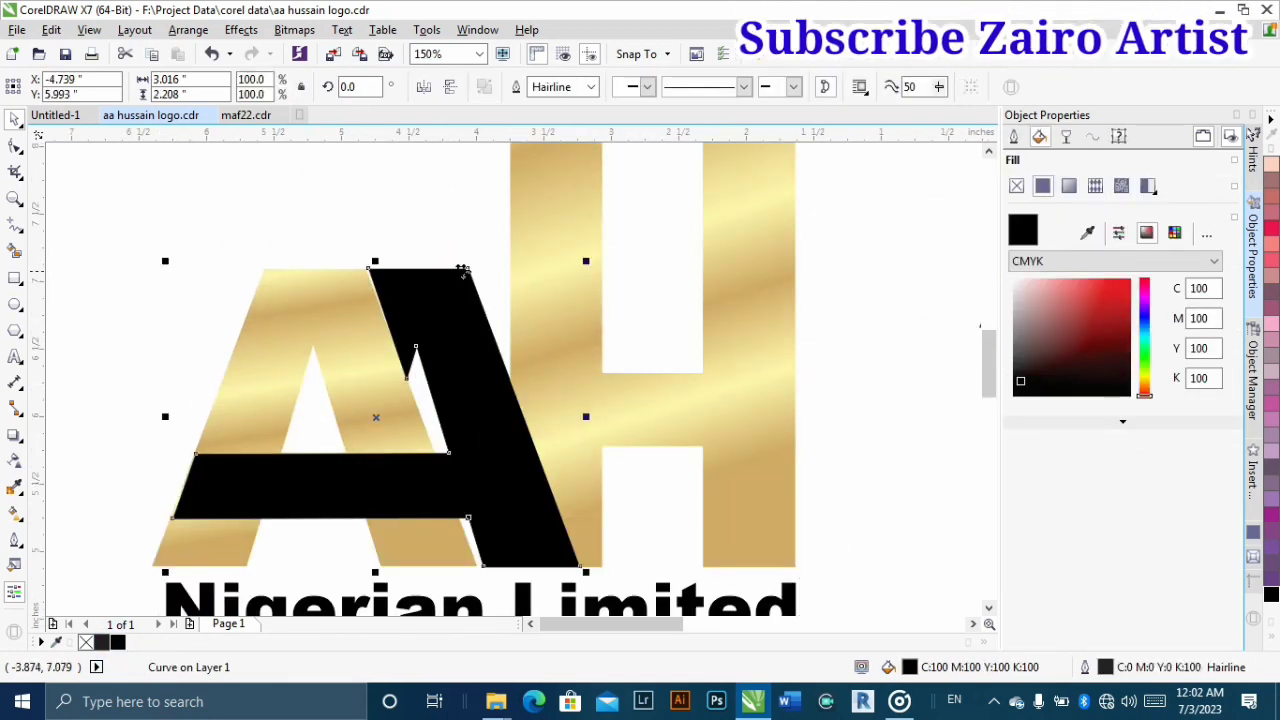
left_click_drag(594, 257, 597, 254)
right_click(598, 263)
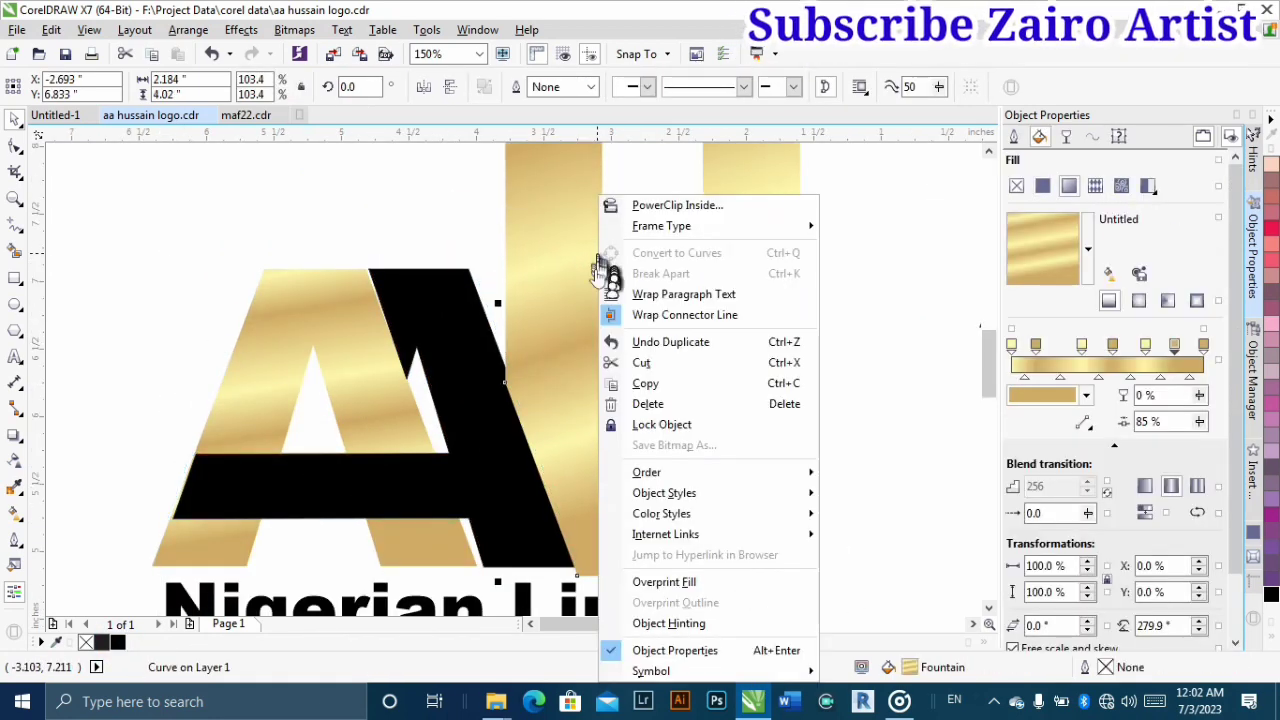
left_click(117, 643)
left_click_drag(739, 389, 496, 428)
left_click(615, 529)
scroll(424, 252, "down", 1)
left_click_drag(462, 341, 479, 406)
key("ctrl+z")
key("ctrl+z")
- Try placing a duplicate of the black stroke scaled to 104.1% over the original
scroll(448, 275, "up", 1)
left_click_drag(561, 239, 577, 233)
right_click(577, 233)
left_click(435, 269)
key("ctrl+z")
key("ctrl+z")
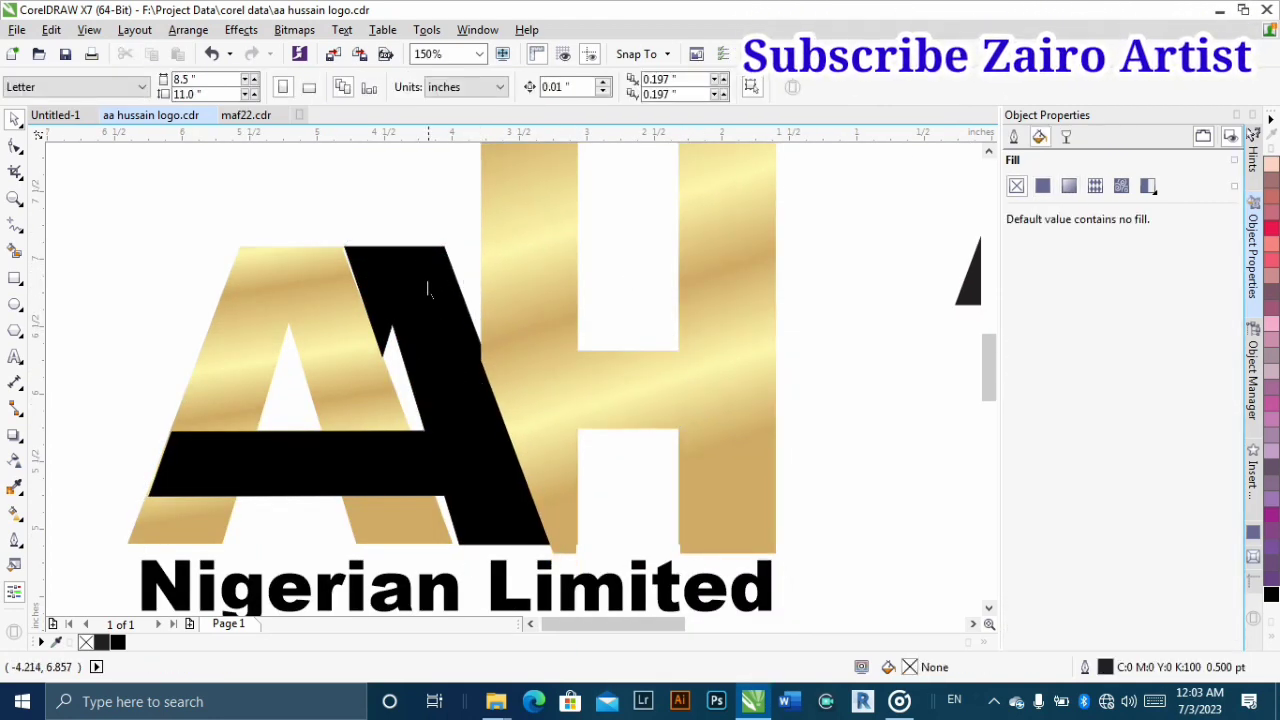
left_click(446, 283)
left_click_drag(560, 239, 603, 231)
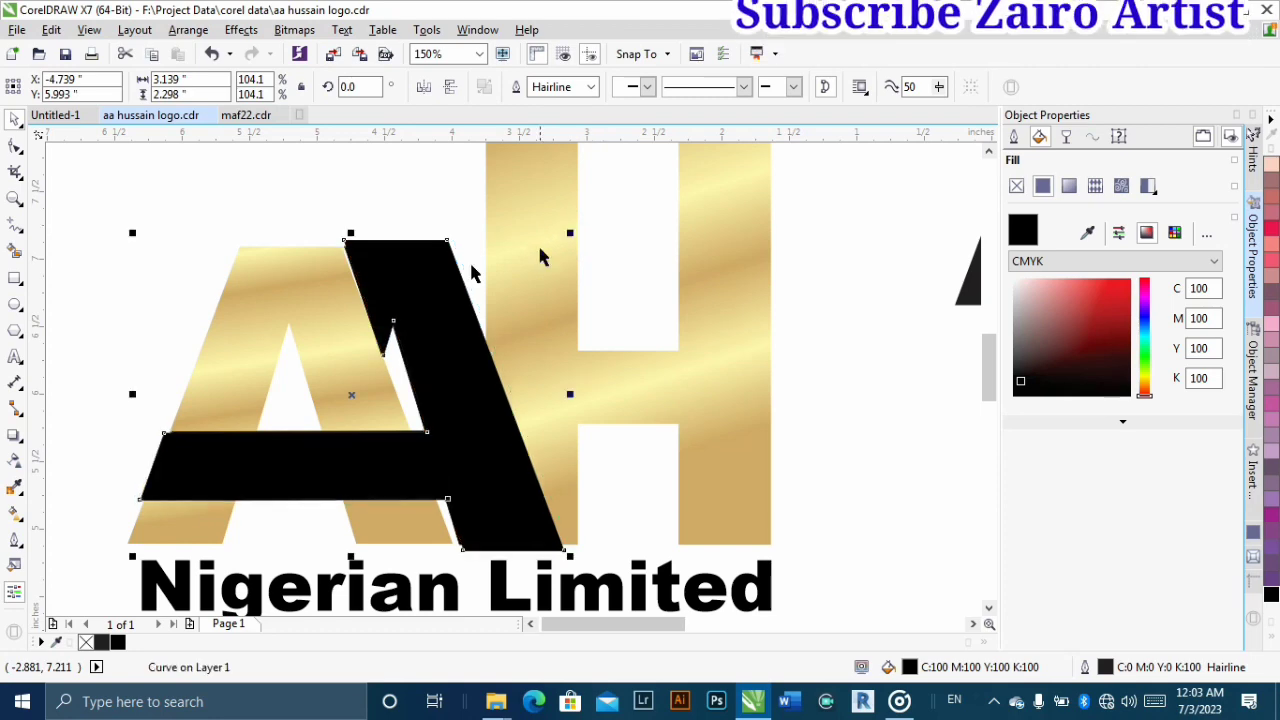
- Try copying all of the H's properties onto the enlarged duplicate of the black stroke
left_click_drag(733, 282, 448, 384)
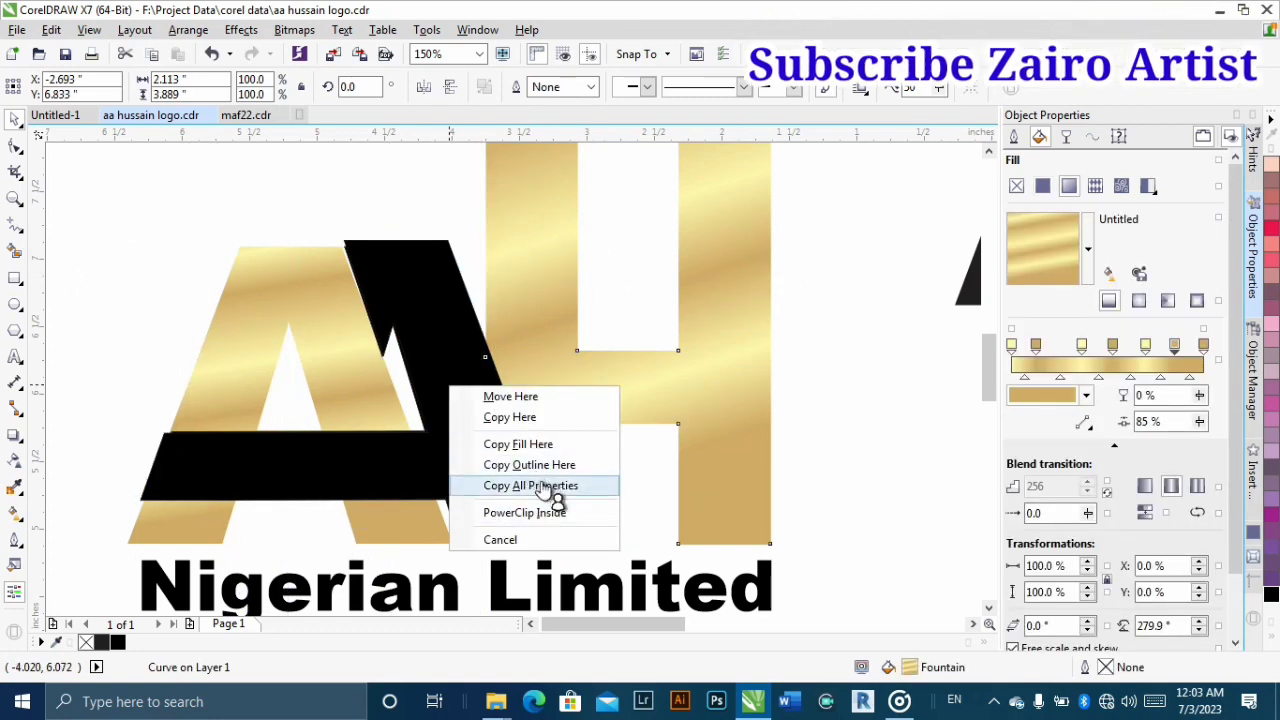
left_click(543, 485)
left_click(140, 255)
scroll(786, 398, "down", 1)
scroll(558, 426, "up", 1)
scroll(558, 426, "up", 1)
left_click(558, 426)
scroll(182, 530, "down", 1)
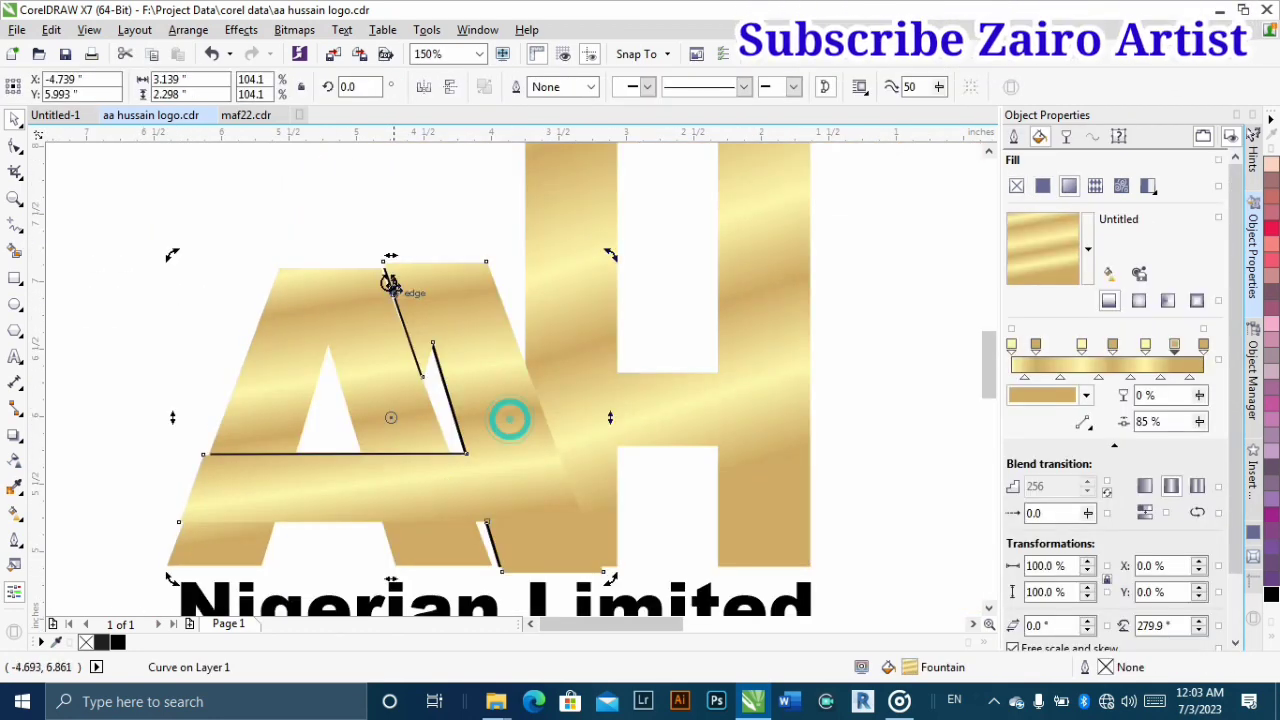
left_click(134, 355)
- Apply an inward contour to the black stroke with the Contour tool, leaving a thin black border
left_click(440, 305)
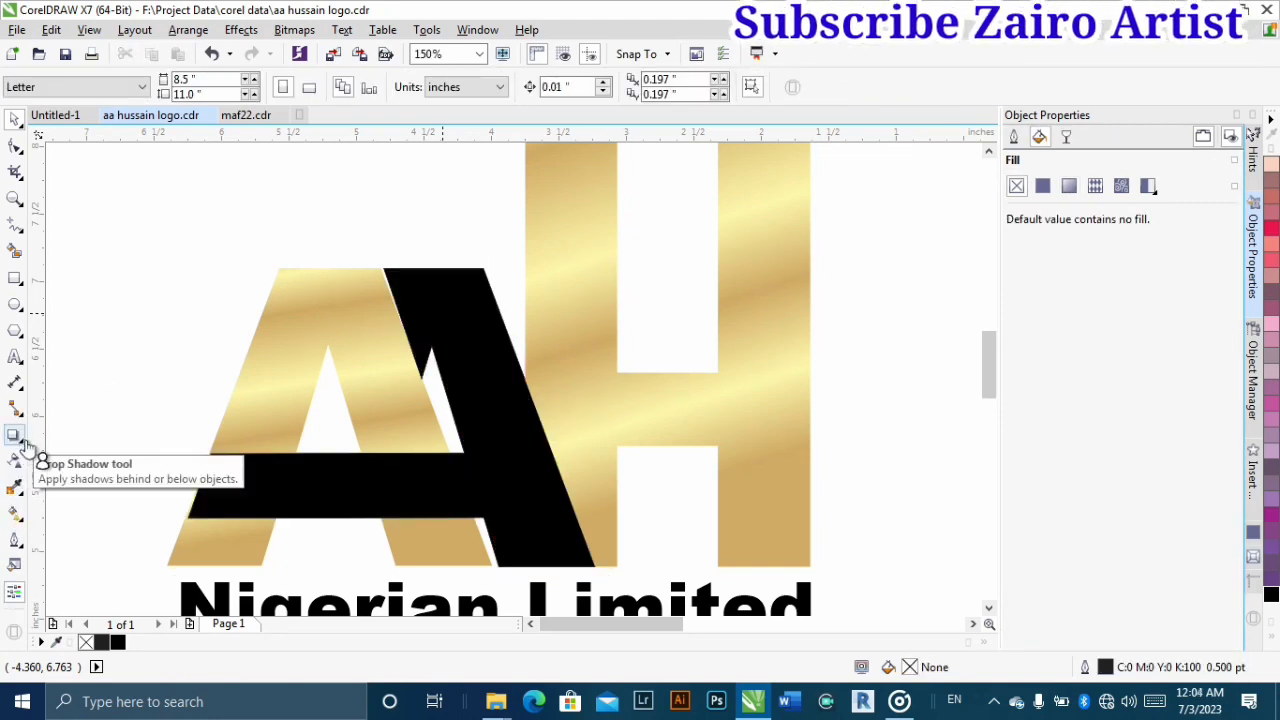
left_click(15, 436)
left_click(268, 500)
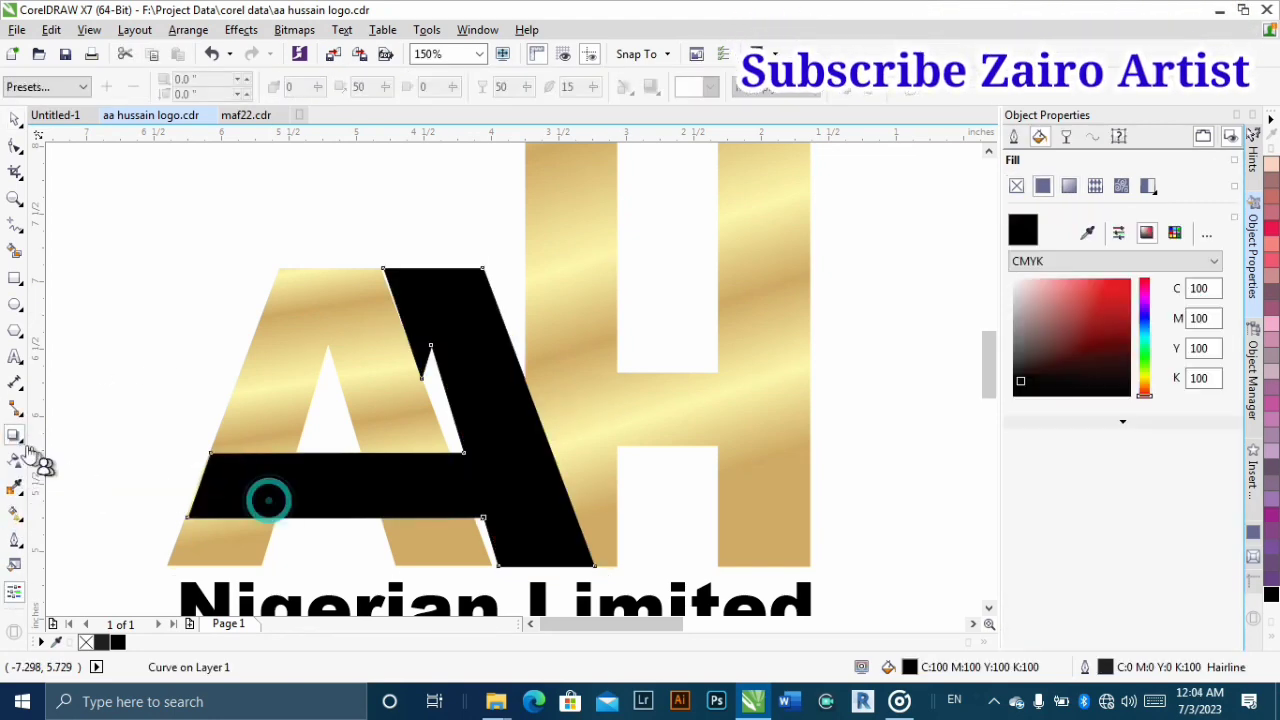
left_click(20, 440)
left_click(51, 460)
scroll(216, 483, "up", 1)
left_click_drag(206, 429, 177, 376)
- Separate the inner contour shape from the black stroke and copy the H's gold gradient onto it
left_click(15, 119)
right_click(352, 476)
left_click(450, 258)
left_click(355, 485)
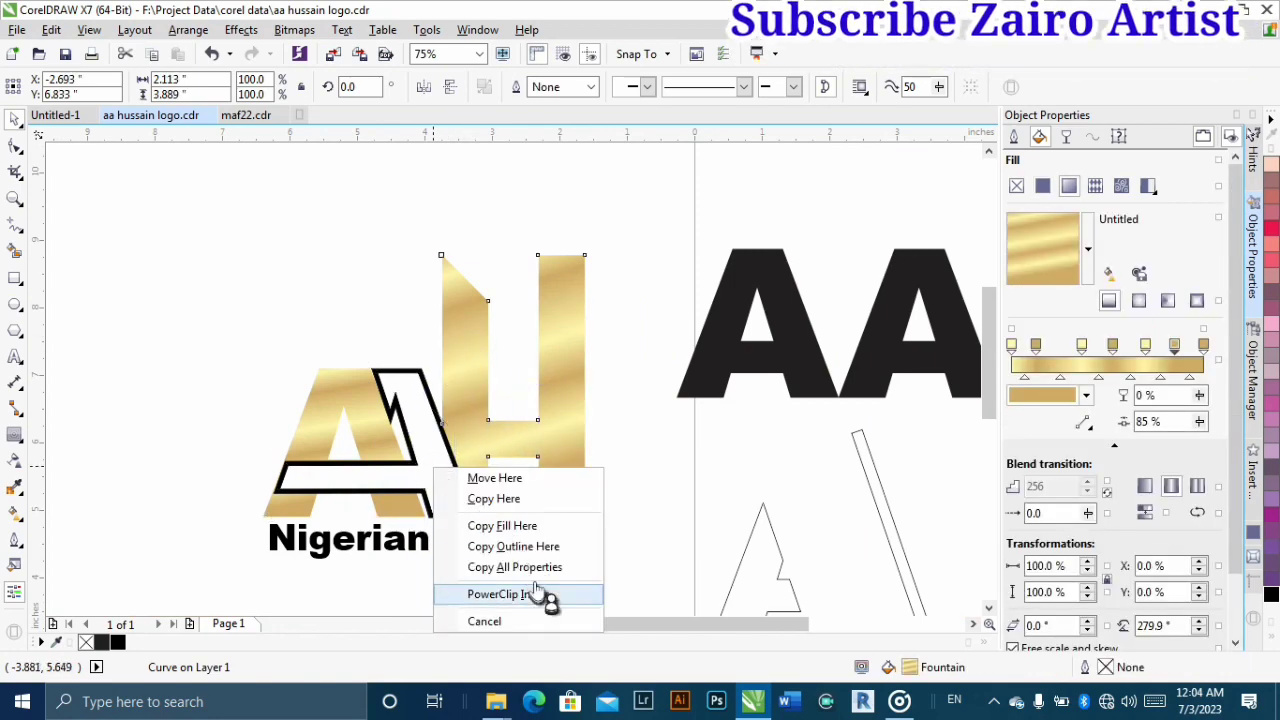
left_click(540, 595)
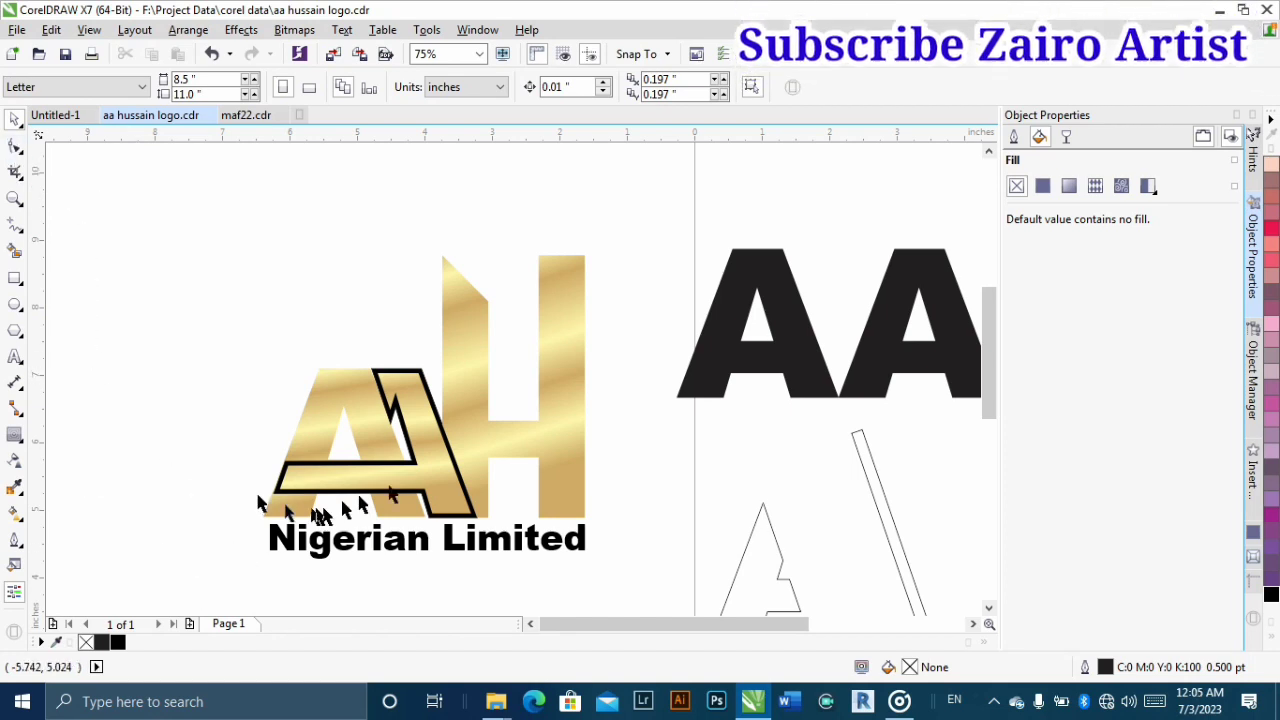
- Rotate the H's gold gradient to 316.3° and compare its blend transition options
left_click(563, 366)
left_click_drag(1049, 258, 1063, 228)
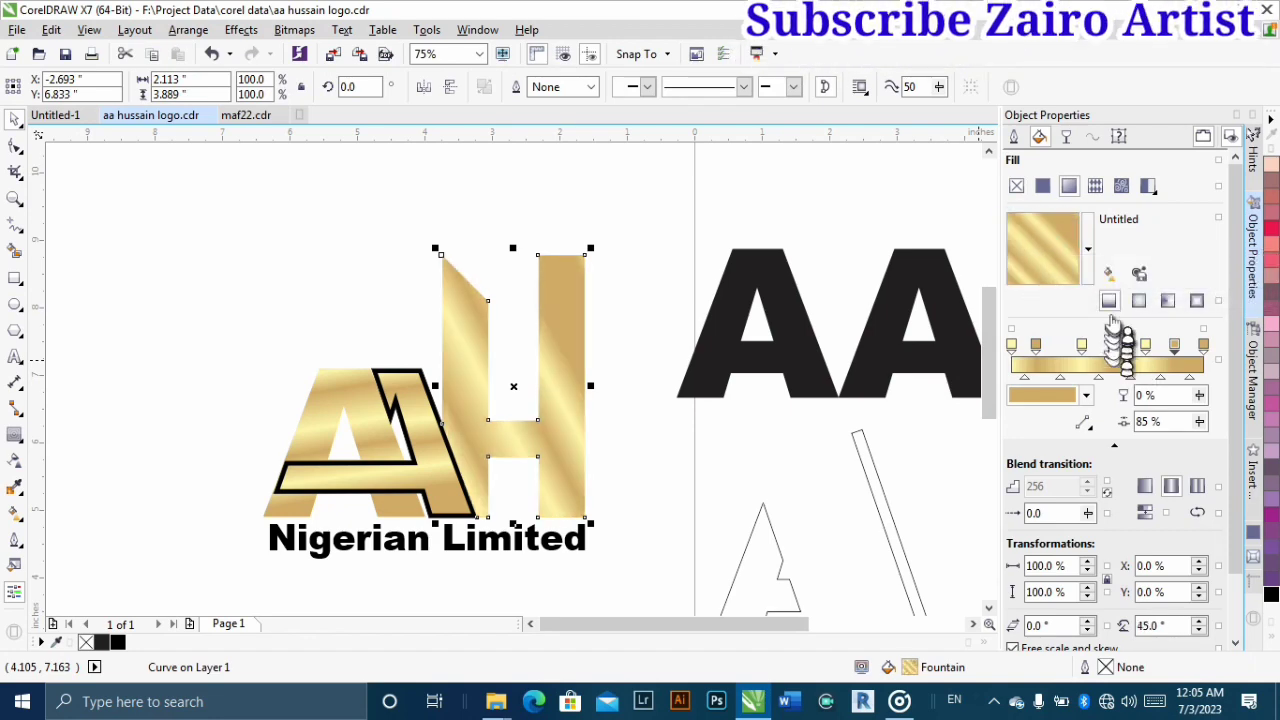
left_click(1065, 268)
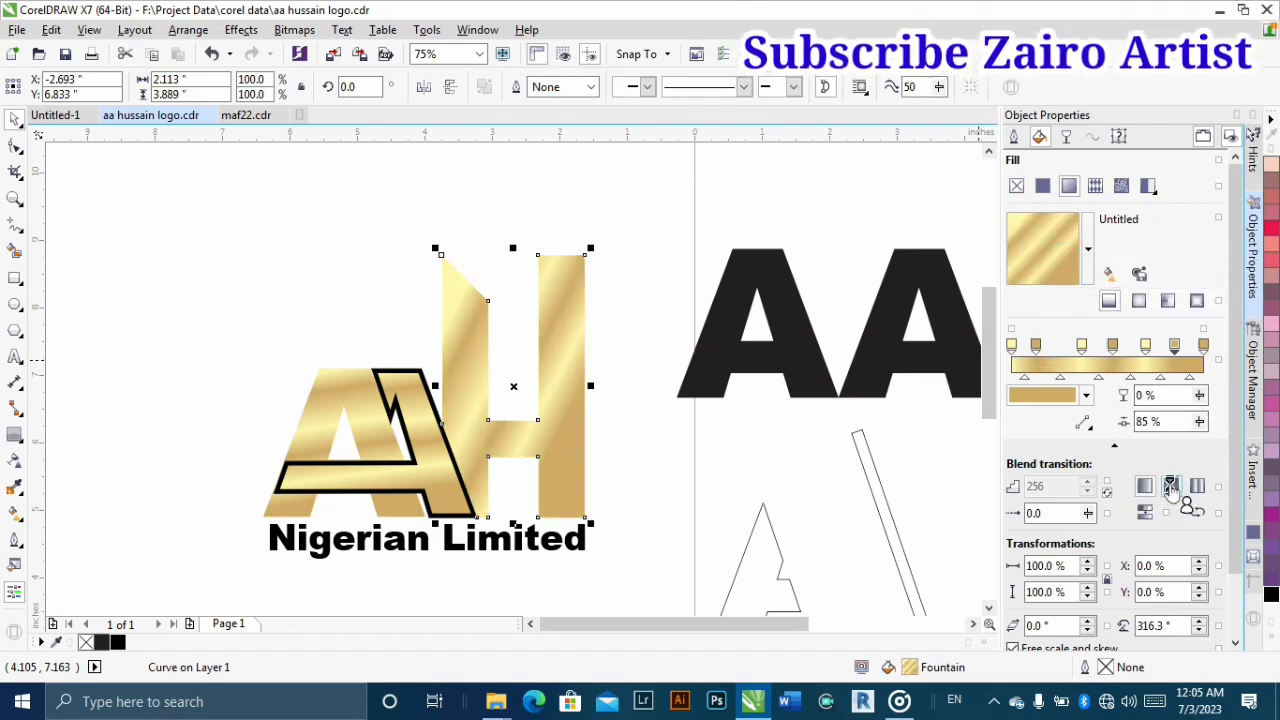
left_click(1171, 486)
left_click(1196, 488)
left_click(1172, 488)
- Fill the rear A with solid black, C100 M100 Y100 K100
left_click(449, 485)
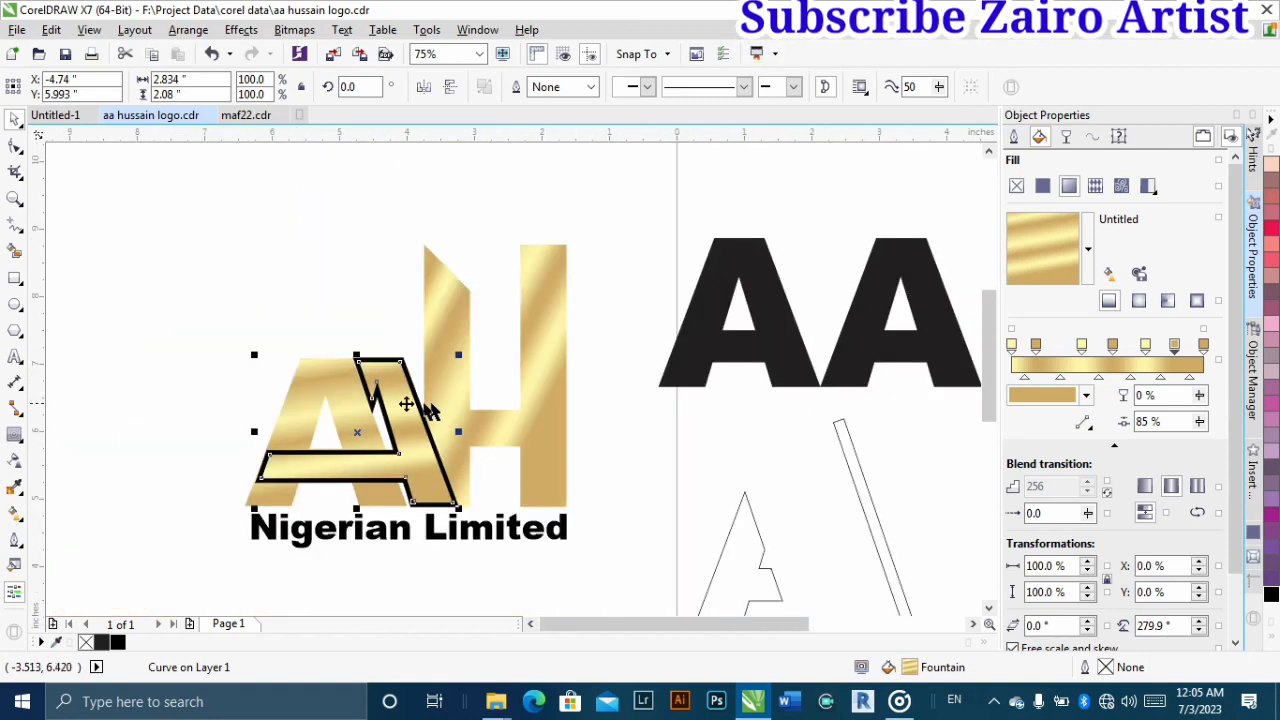
left_click(214, 429)
left_click(351, 414)
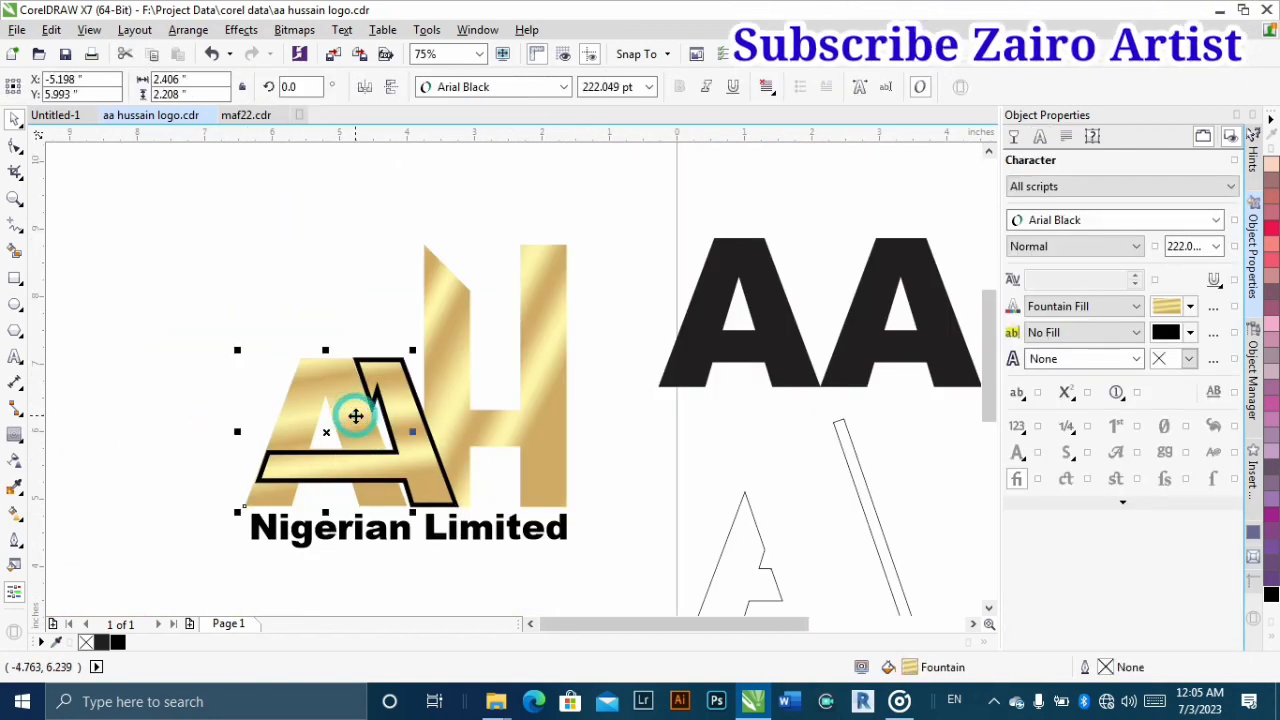
left_click(117, 642)
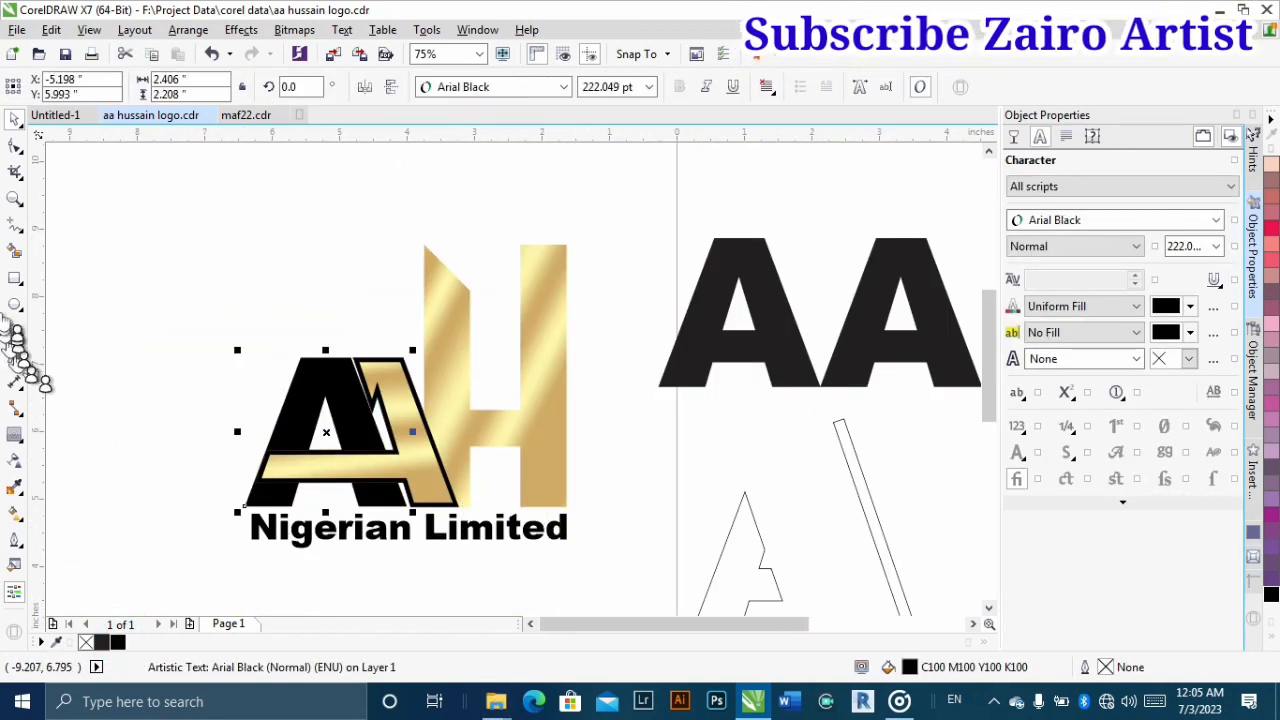
- Draw a rectangle about 1.68 by 1.67 inches above the two overlapping As
left_click(14, 278)
left_click_drag(293, 235, 406, 348)
left_click(14, 119)
scroll(255, 300, "up", 2)
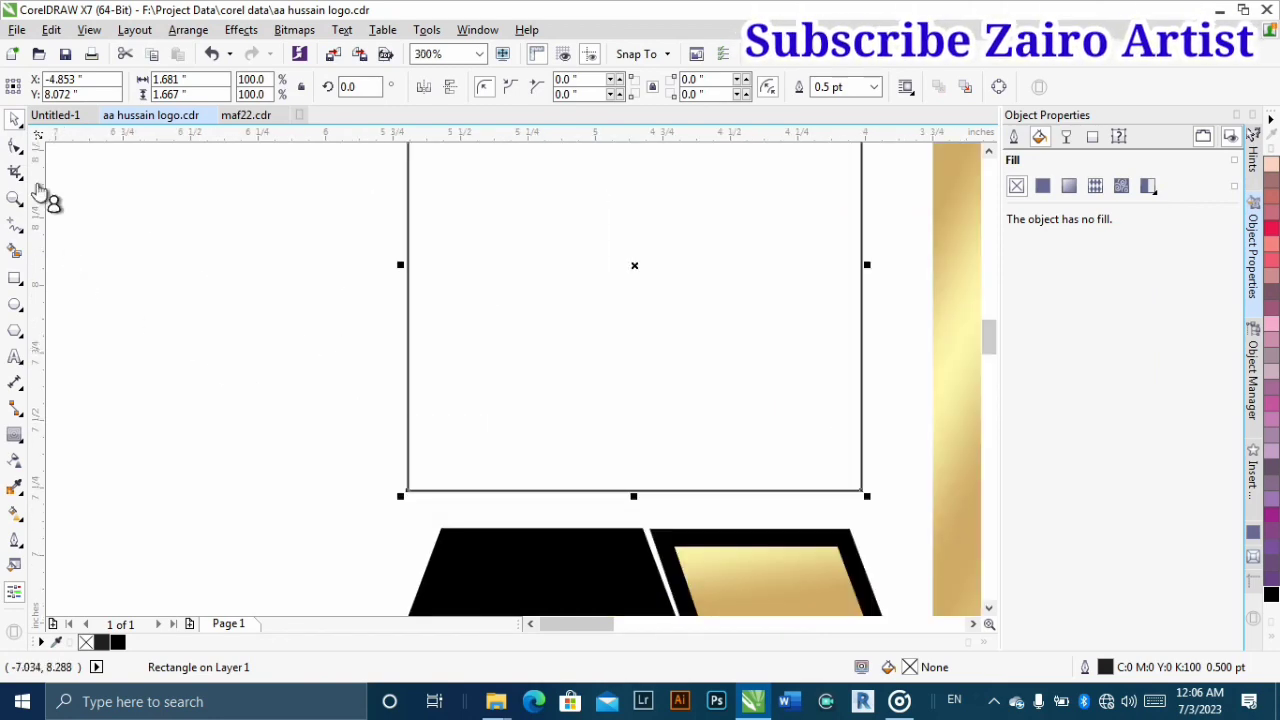
- Resize the rectangle to about 1.5 by 1.57 inches, fitted to guidelines at the As' outer top corners and the H's top
left_click_drag(401, 265, 434, 317)
scroll(77, 237, "down", 2)
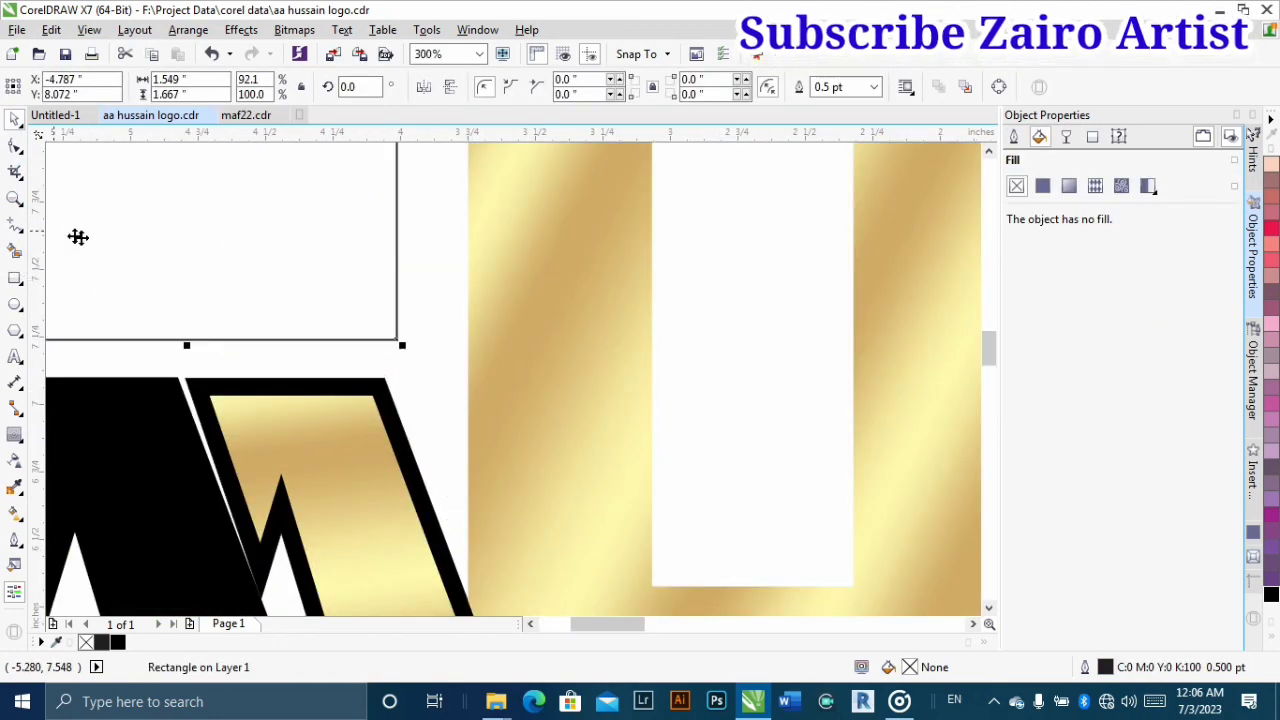
scroll(392, 345, "down", 2)
scroll(445, 145, "up", 2)
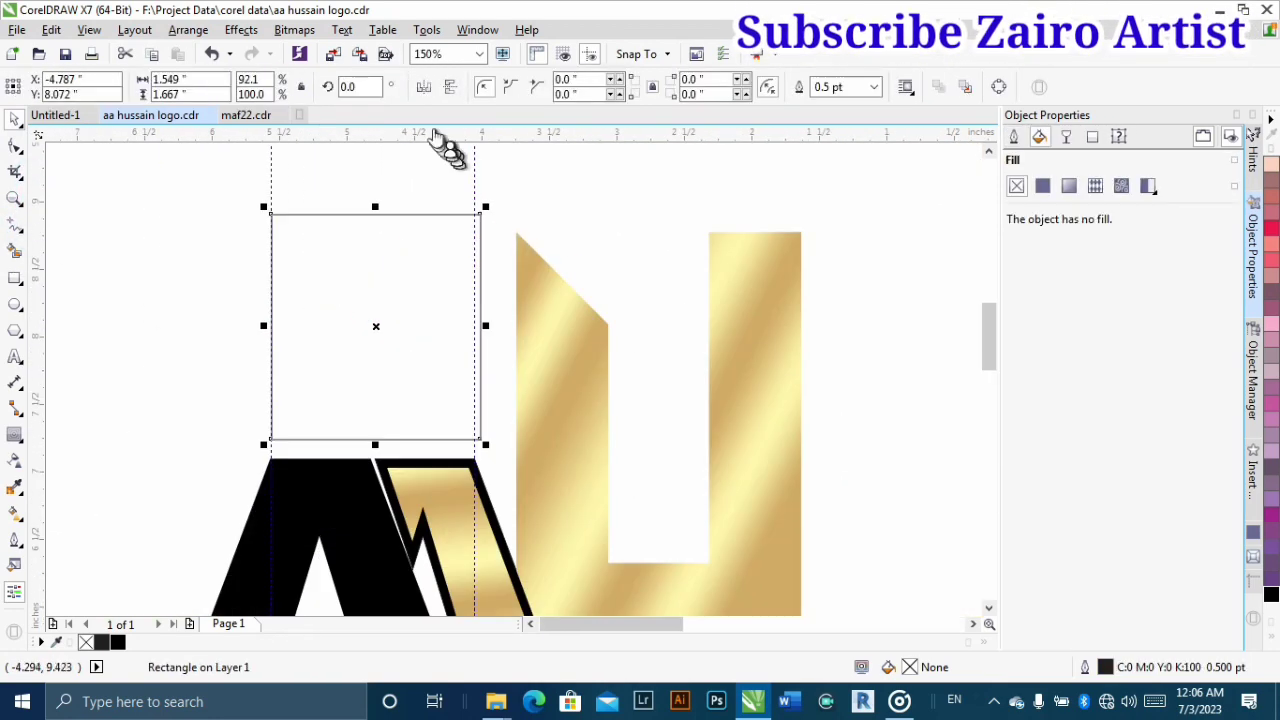
left_click_drag(375, 207, 375, 221)
left_click_drag(485, 333, 476, 351)
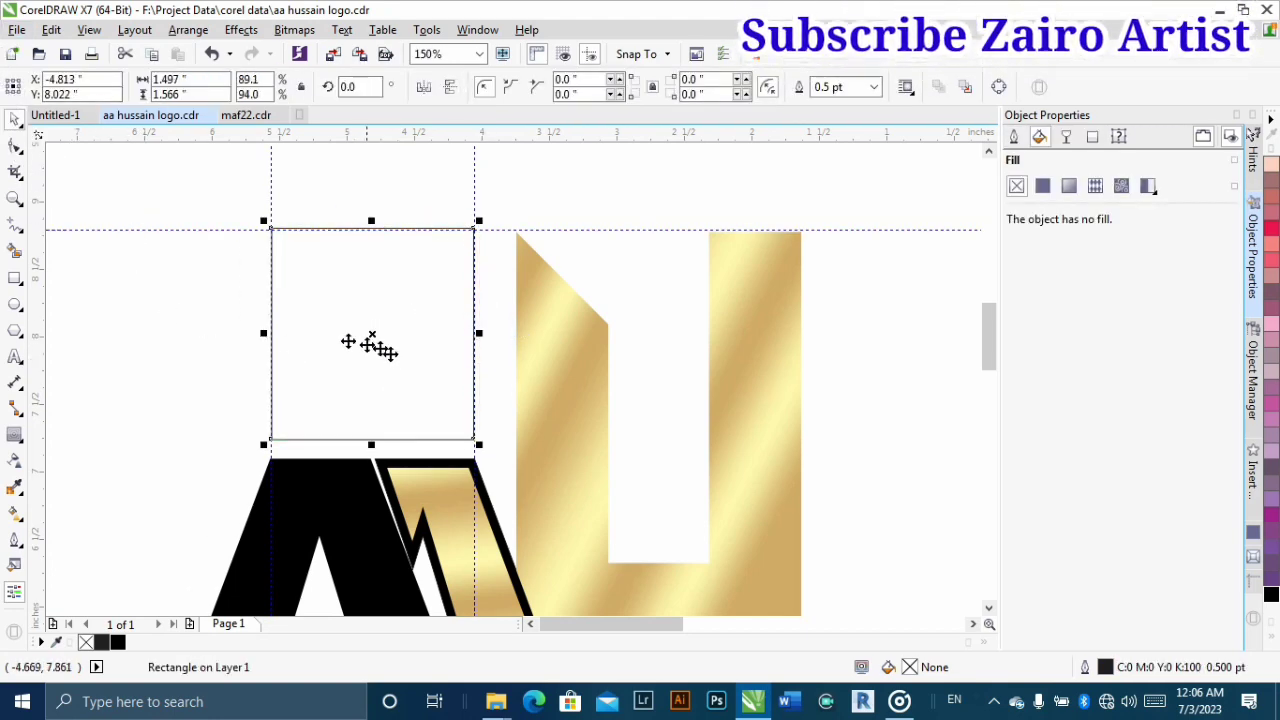
- Place a horizontal guideline through the rectangle's centre at 8.02 inches and convert the rectangle to curves
left_click_drag(422, 336, 422, 334)
left_click(14, 146)
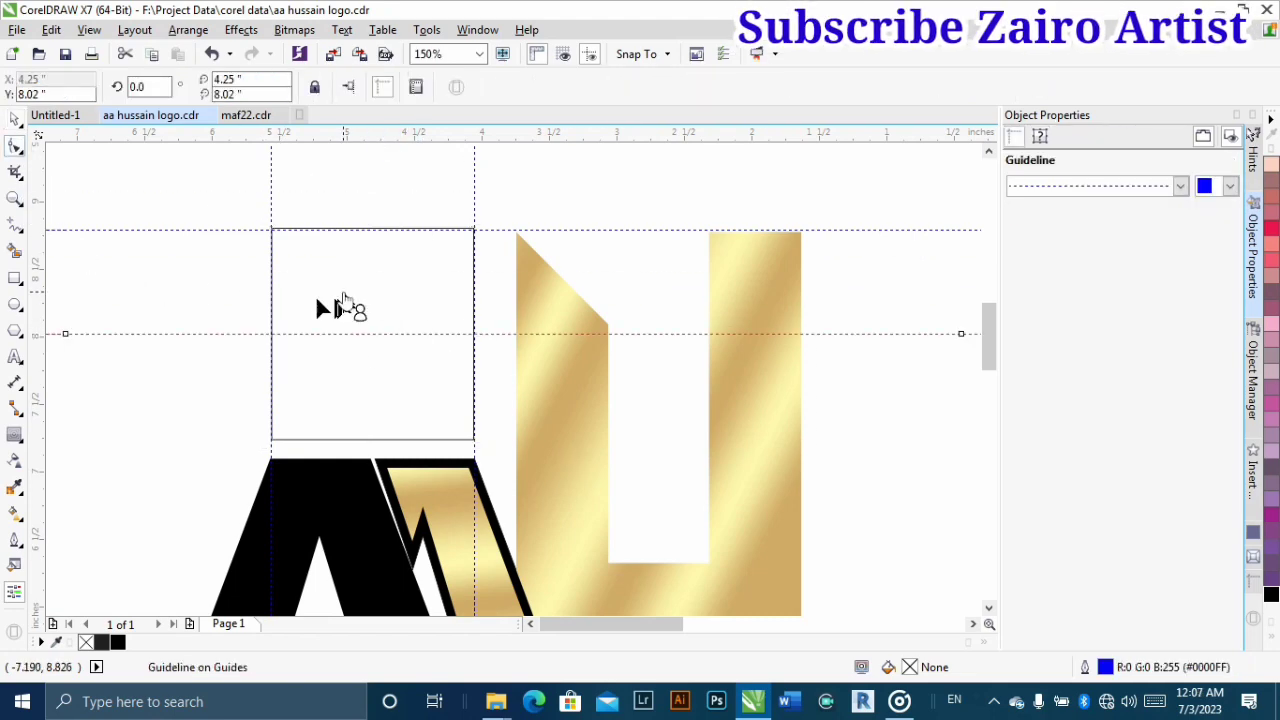
right_click(343, 240)
key("Escape")
right_click(400, 242)
left_click(405, 251)
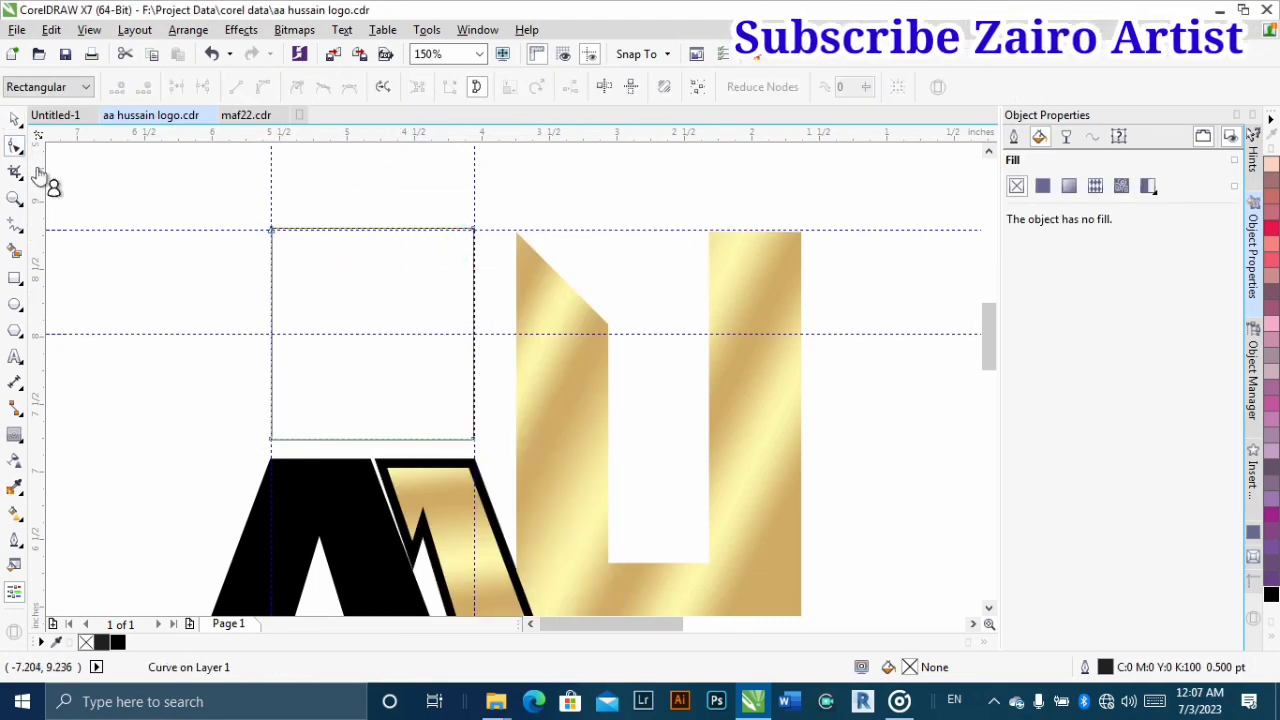
- Add a node at the middle of the rectangle's top edge on a vertical guideline, and raise the middle horizontal guideline to 8.09 inches
left_click_drag(371, 268, 368, 230)
left_click(367, 229)
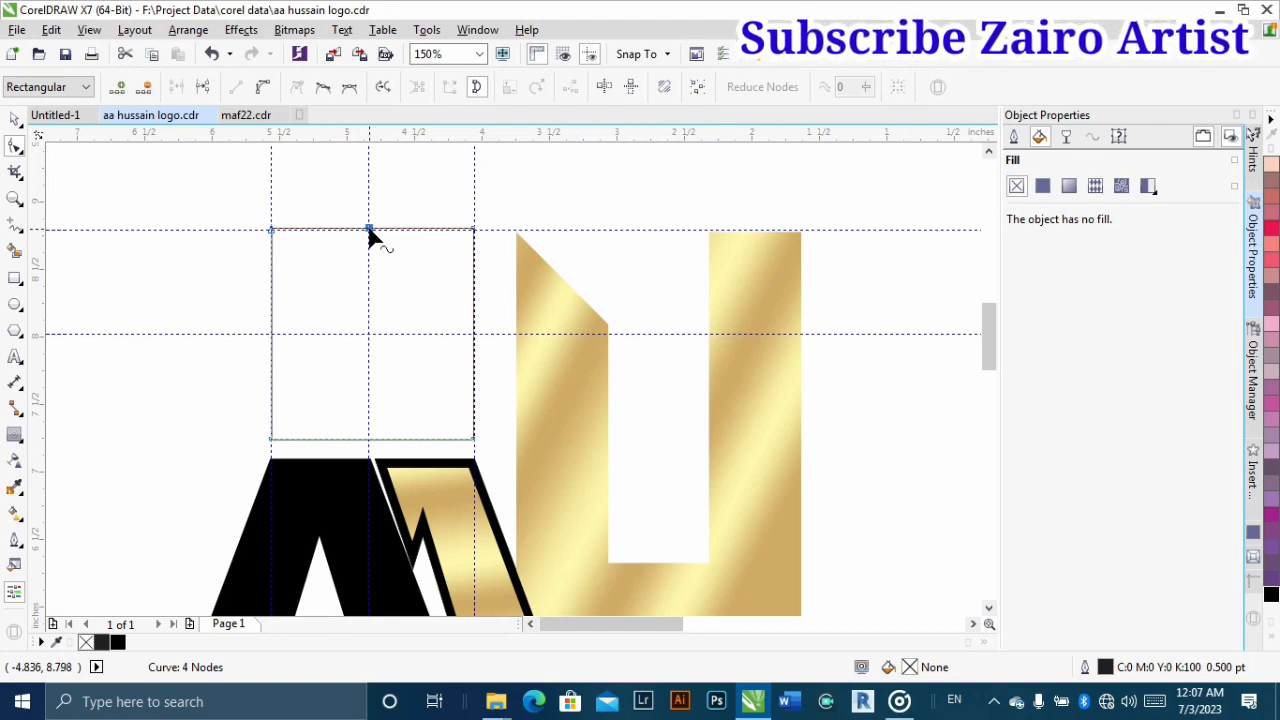
left_click(14, 119)
left_click(304, 334)
scroll(318, 340, "down", 1)
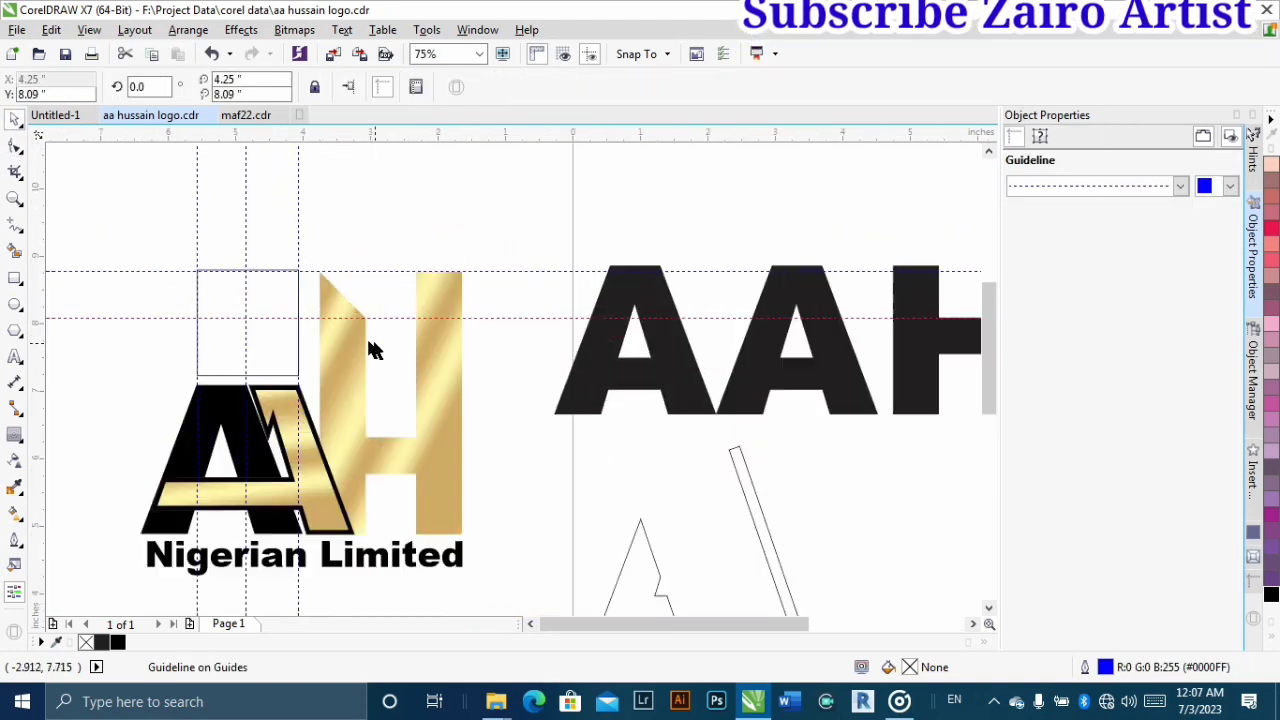
scroll(360, 346, "up", 1)
scroll(440, 362, "down", 1)
- Turn the rectangle into a house outline by adding side nodes at the middle guideline and deleting both top corner nodes
left_click(15, 146)
scroll(298, 352, "up", 2)
left_click(279, 275)
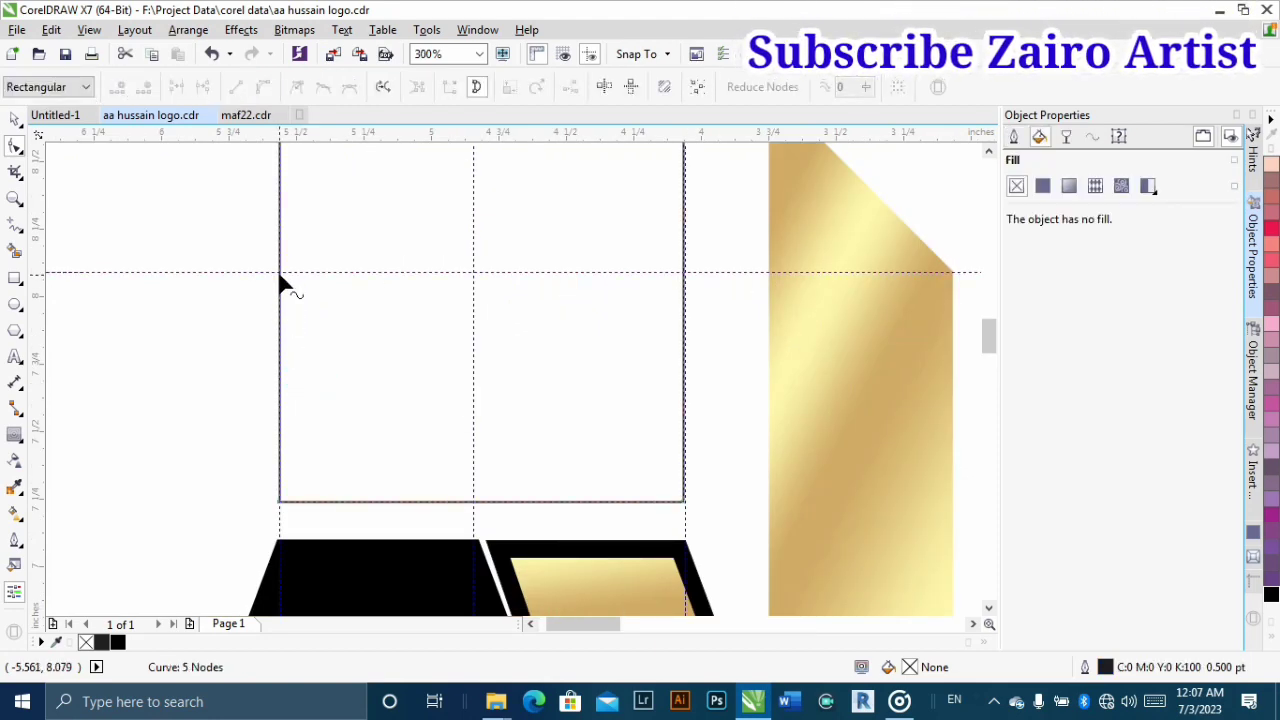
double_click(686, 278)
scroll(647, 233, "down", 1)
double_click(418, 211)
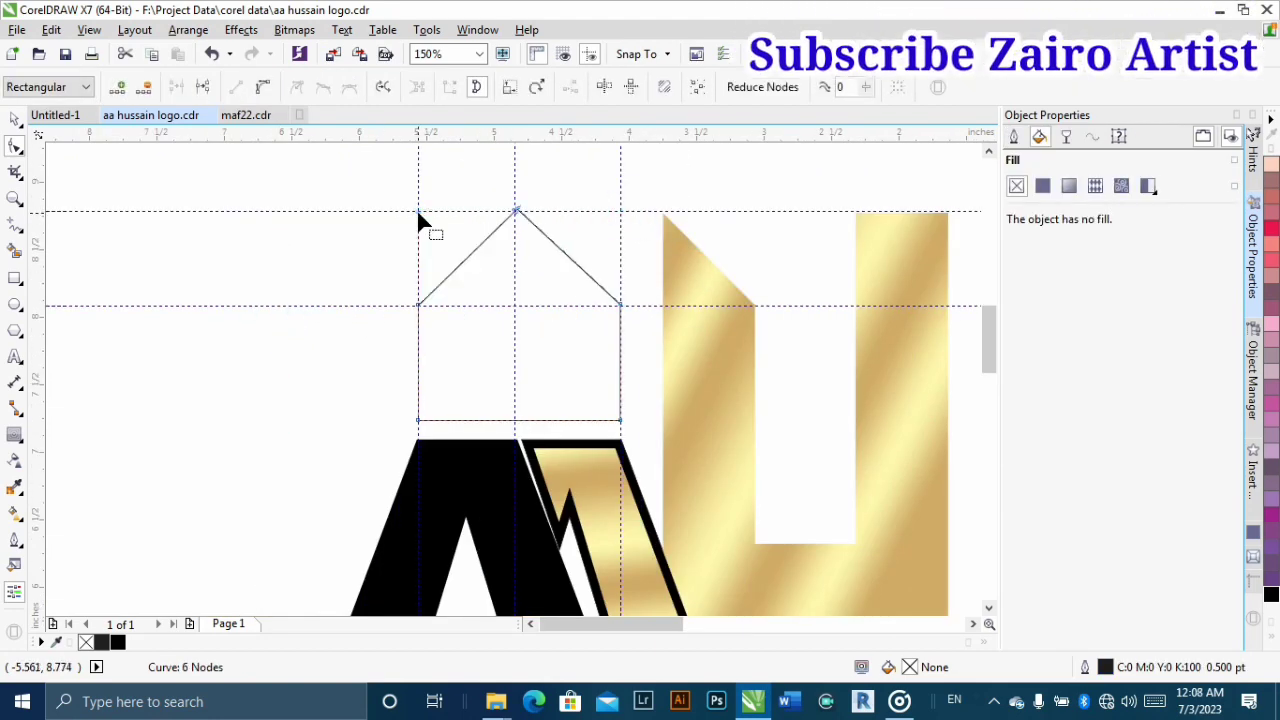
- Draw a small square about 0.26 by 0.24 inches beside the logo and duplicate it into a two-by-two window grid
left_click(14, 119)
mouse_move(105, 369)
left_mouse_down()
mouse_move(140, 402)
mouse_move(367, 397)
left_mouse_up()
left_click(14, 119)
scroll(82, 388, "up", 1)
left_click(413, 398, "shift")
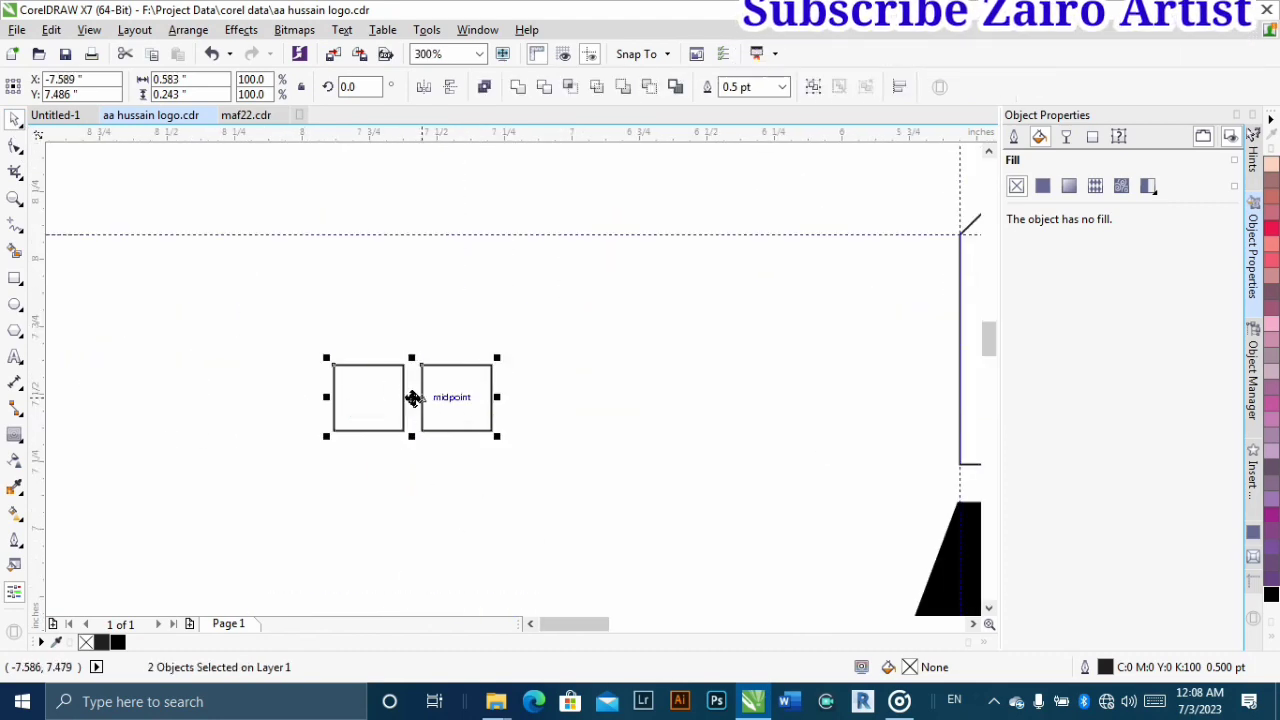
scroll(421, 460, "down", 2)
- Copy all of the H's properties onto the lower-left window square
left_click_drag(614, 380, 317, 382)
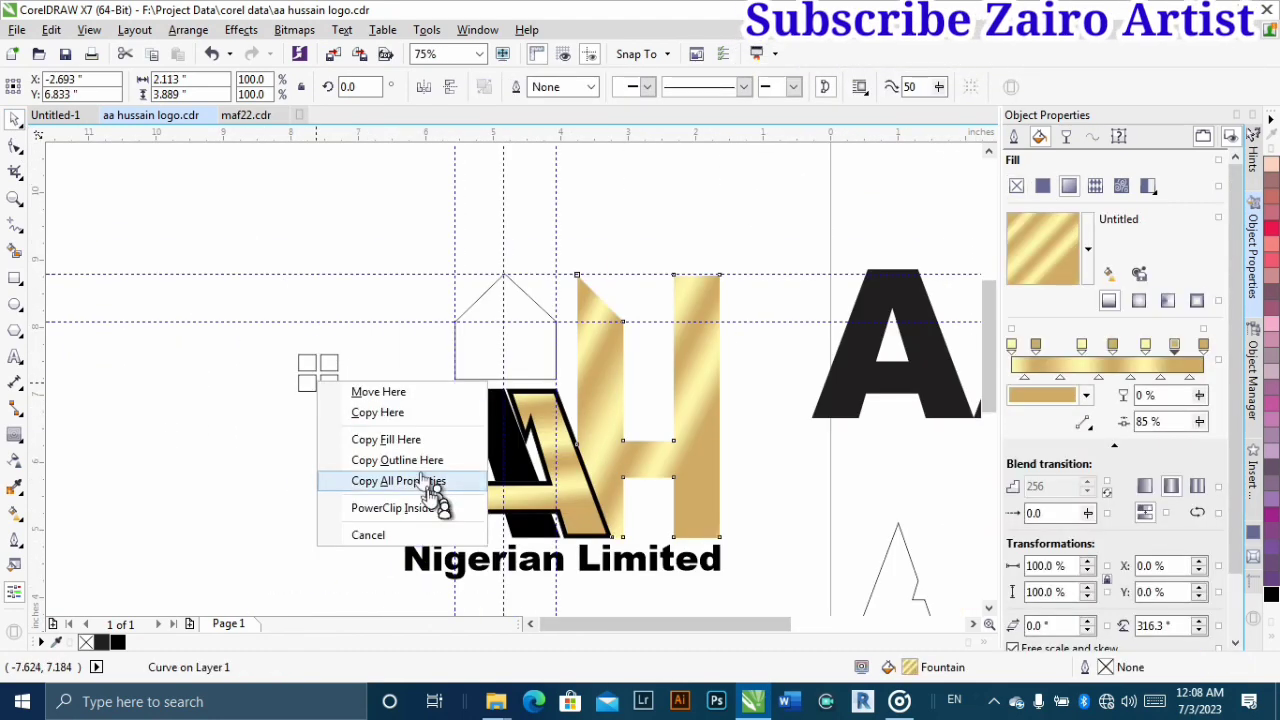
left_click(423, 483)
left_click(309, 382)
scroll(309, 382, "up", 2)
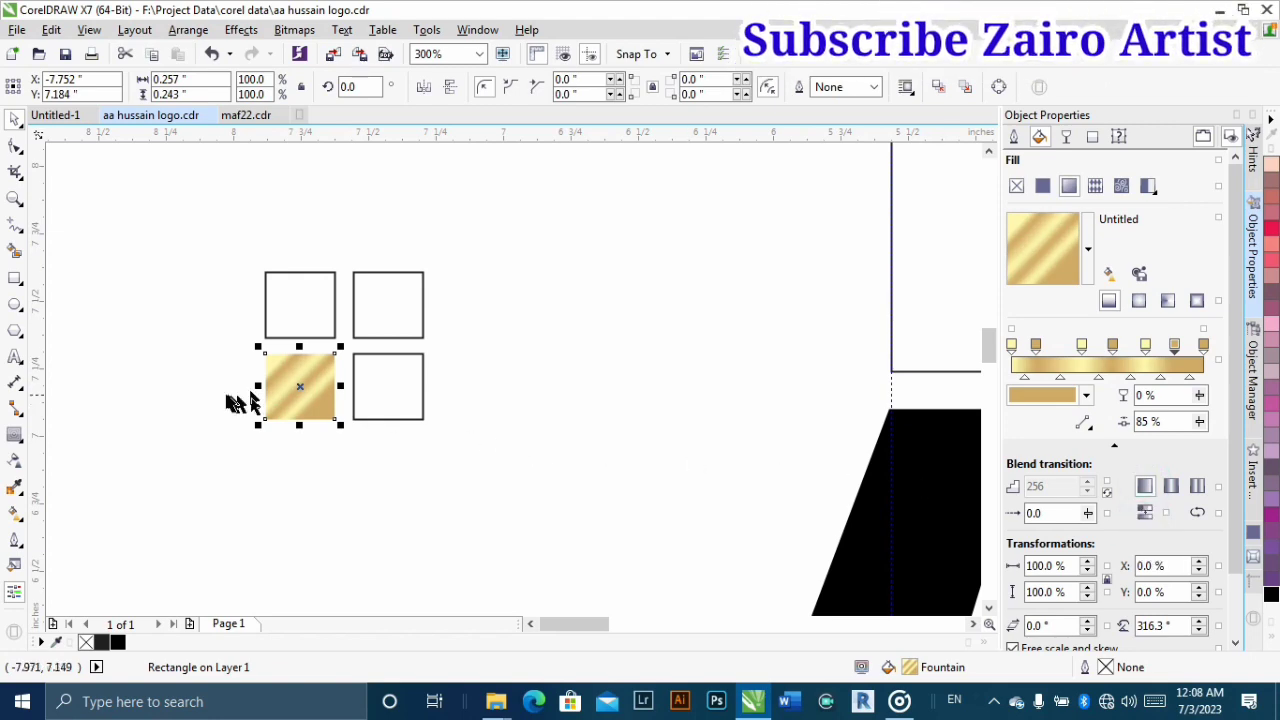
- Add a pale yellow colour stop to the lower-left window square's gradient and apply the gold fountain fill to all four squares
scroll(250, 400, "down", 2)
left_click(1011, 345)
left_click_drag(1013, 345, 1176, 347)
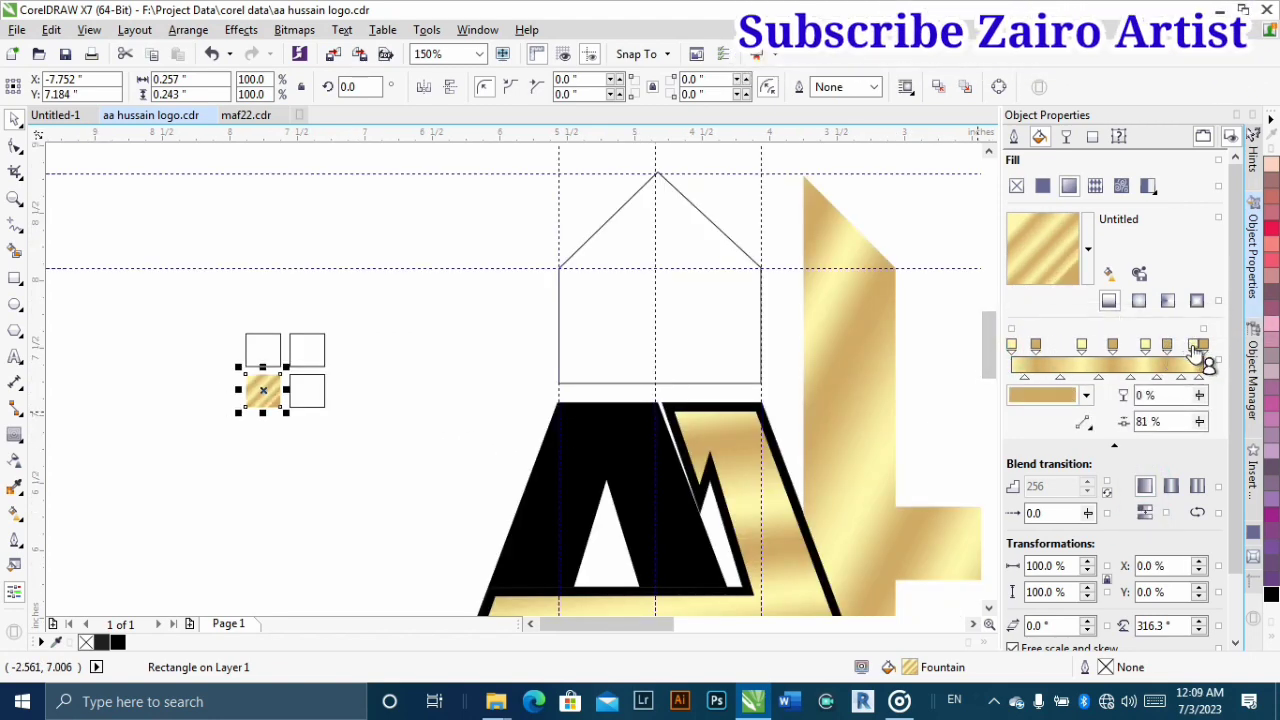
scroll(238, 401, "up", 2)
left_click_drag(300, 380, 480, 356)
left_click(560, 411)
scroll(335, 344, "down", 2)
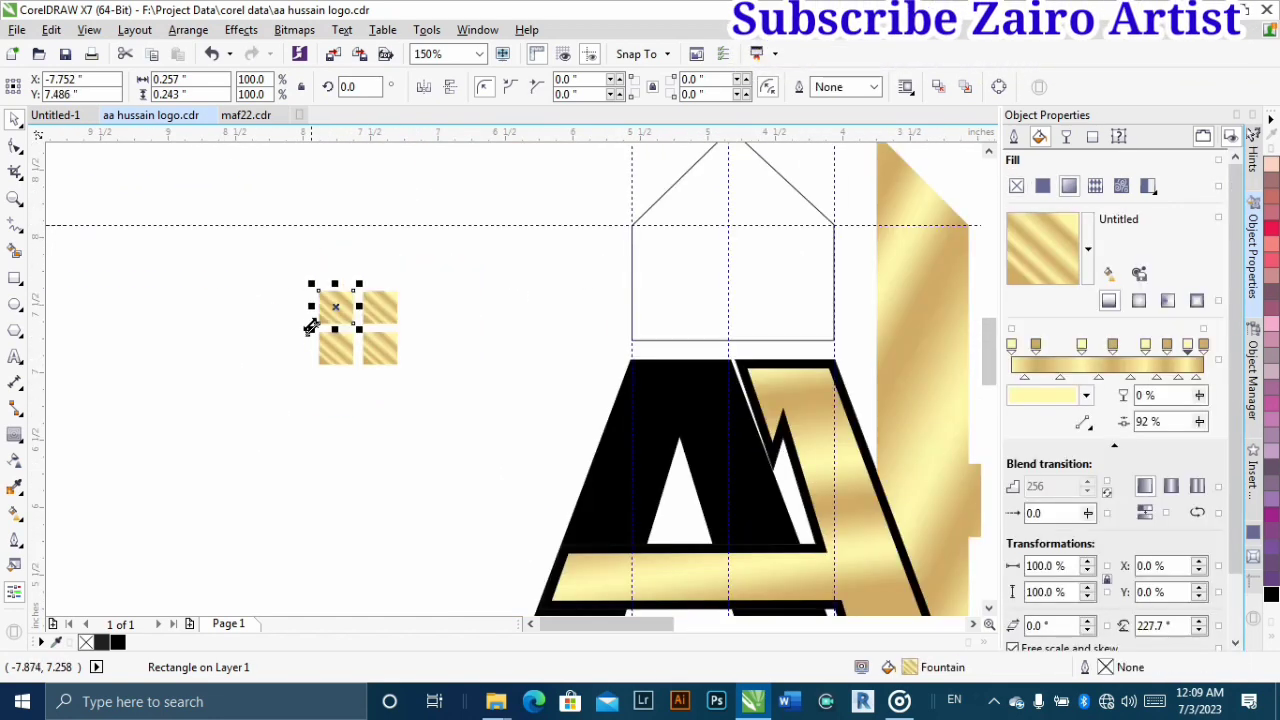
- Group the four window squares, move them into the house outline and centre them horizontally in it
left_click_drag(289, 277, 420, 384)
key("ctrl+g")
left_click_drag(352, 333, 783, 275)
left_click_drag(726, 245, 726, 242)
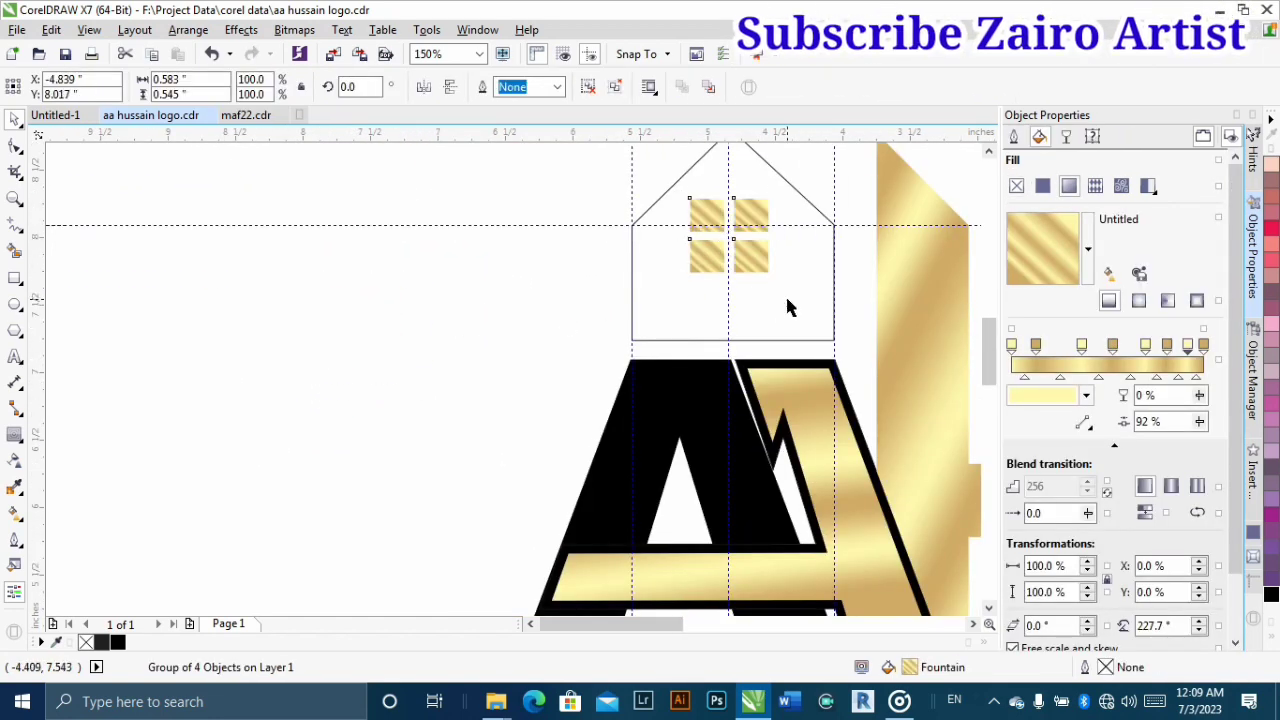
left_click(785, 294, "shift")
key("c")
left_click(409, 378)
- Delete the horizontal and vertical guidelines around the house
scroll(409, 378, "down", 1)
left_click(414, 300)
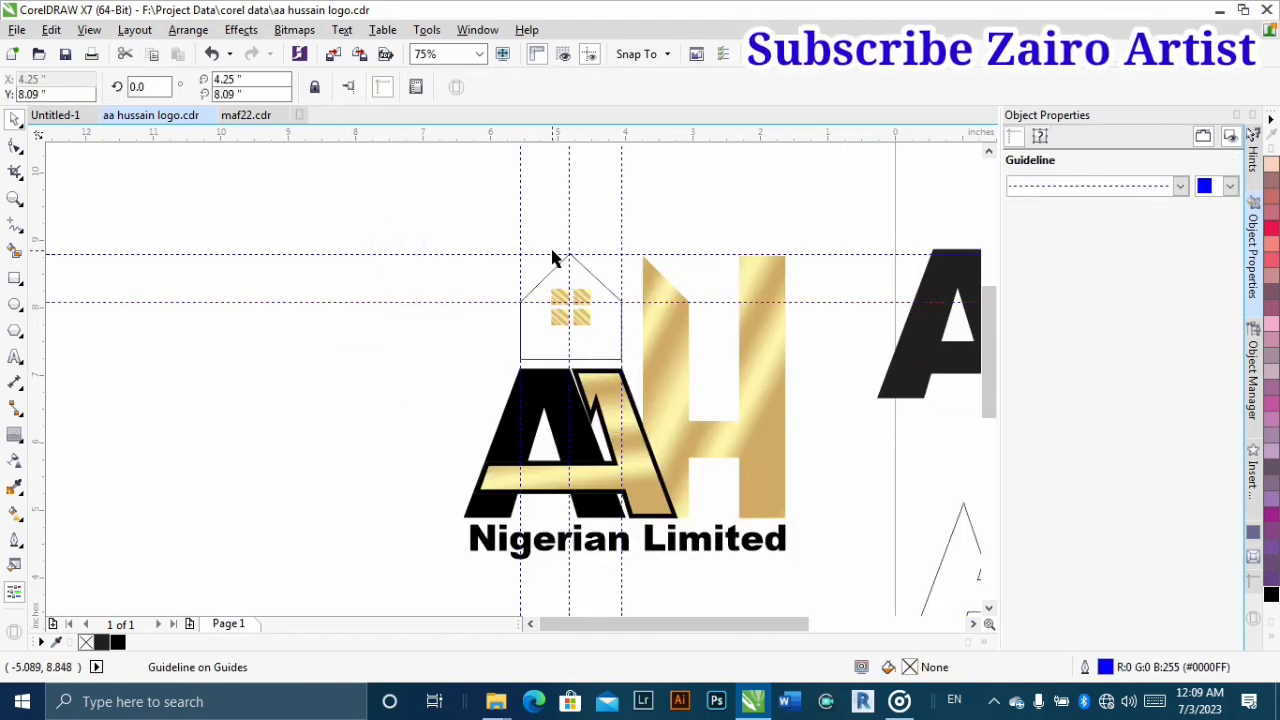
left_click(566, 254, "shift")
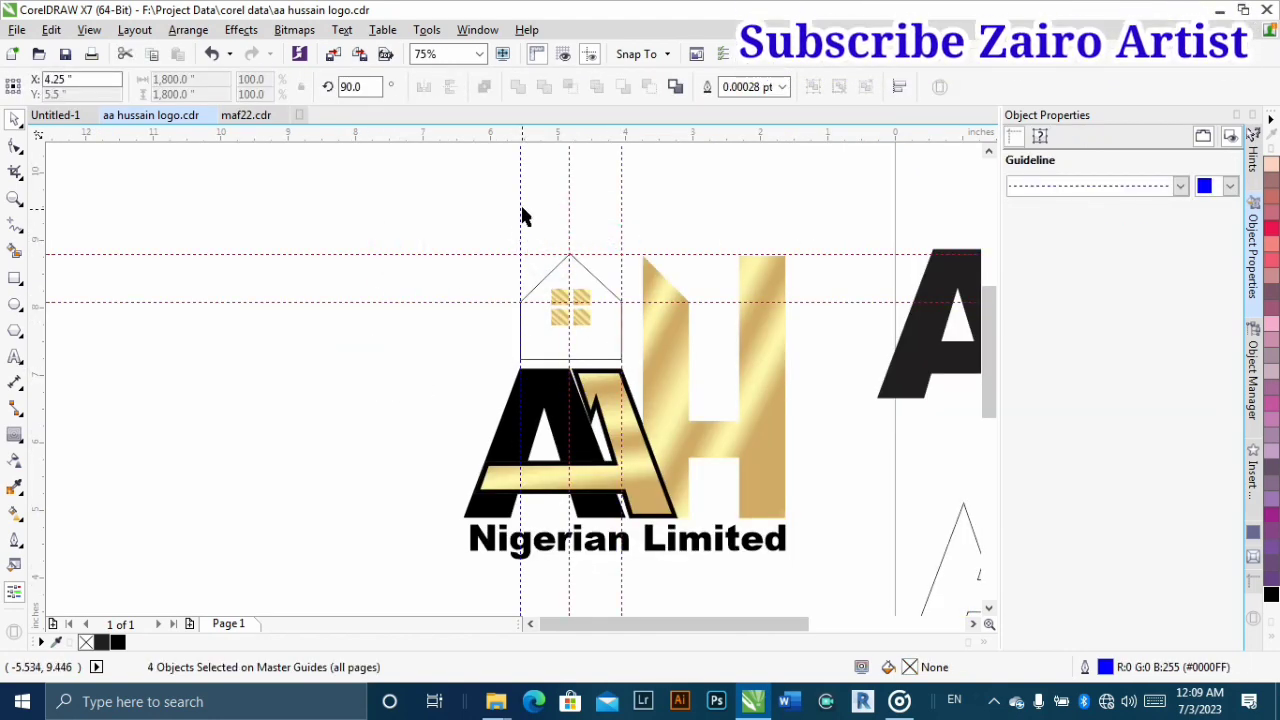
key("Delete")
- Fill the grouped window squares with black
left_click_drag(557, 349, 296, 340)
left_click(298, 298)
left_click(118, 642)
scroll(153, 312, "up", 1)
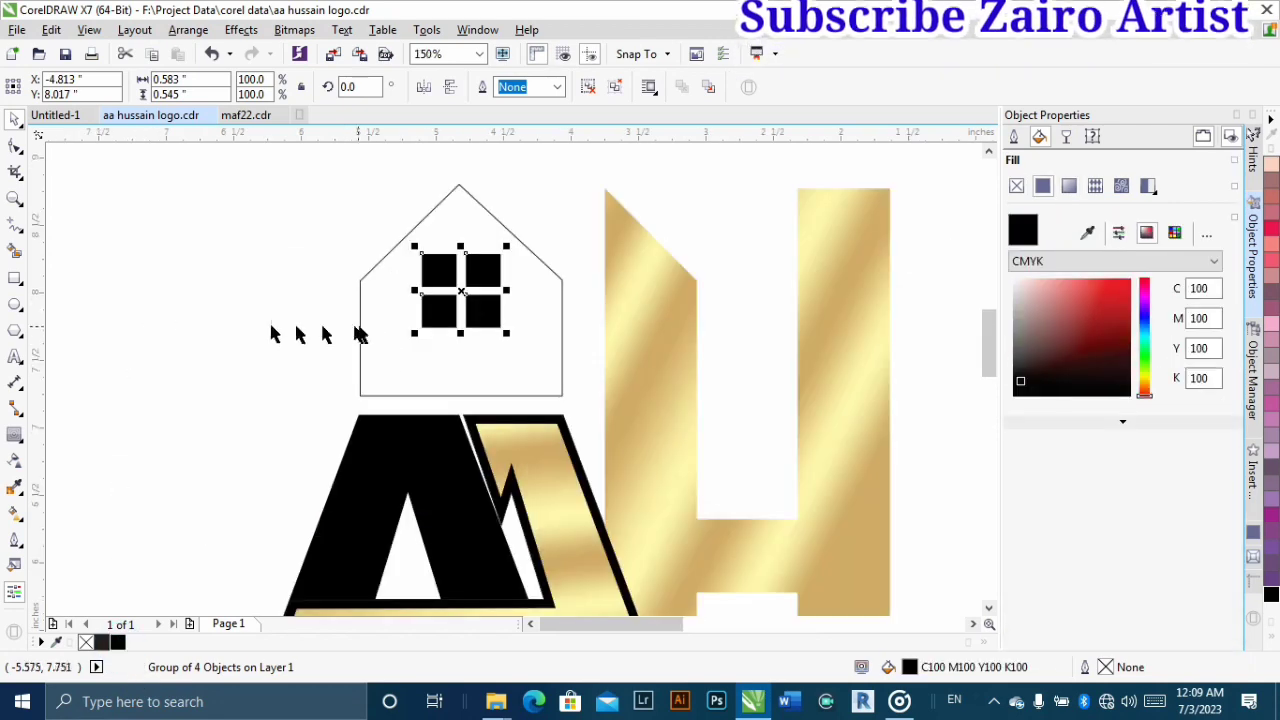
- Duplicate the house outline inside itself at about 88.3% scale, fill the copy white and send it to the back
left_click(563, 362)
scroll(586, 360, "up", 1)
scroll(550, 459, "down", 1)
right_click(559, 440)
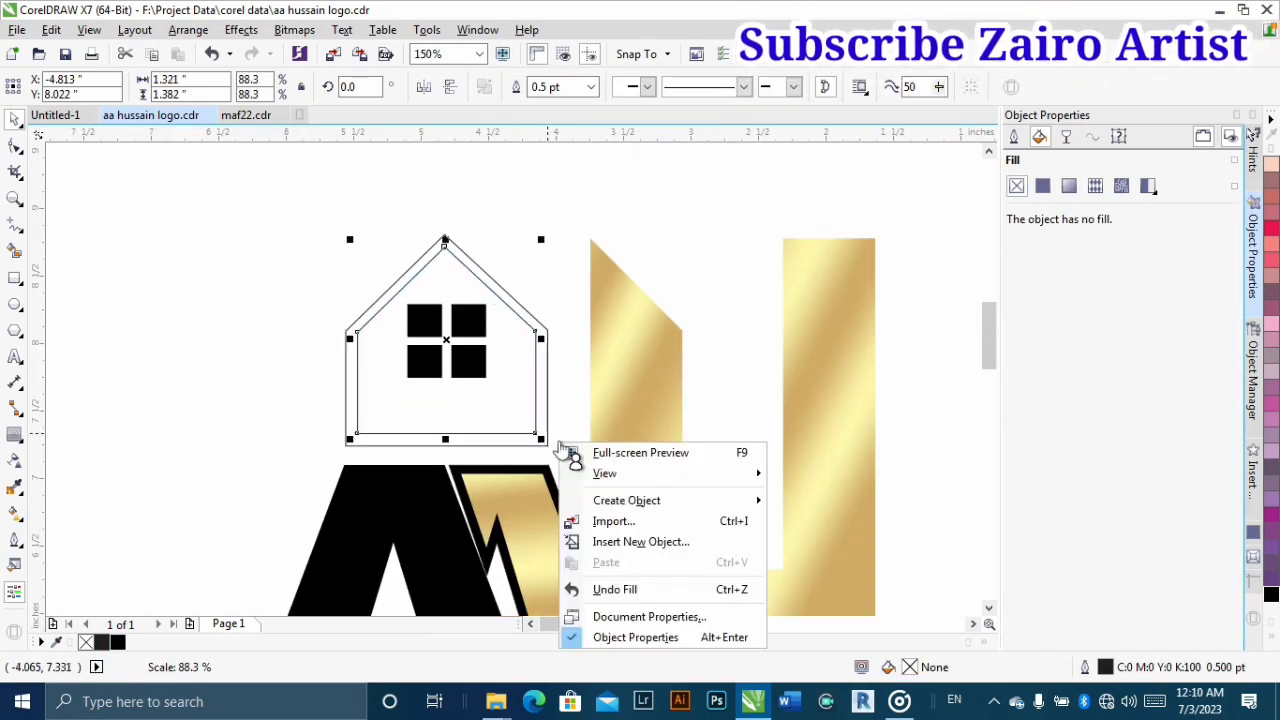
left_click(1272, 149)
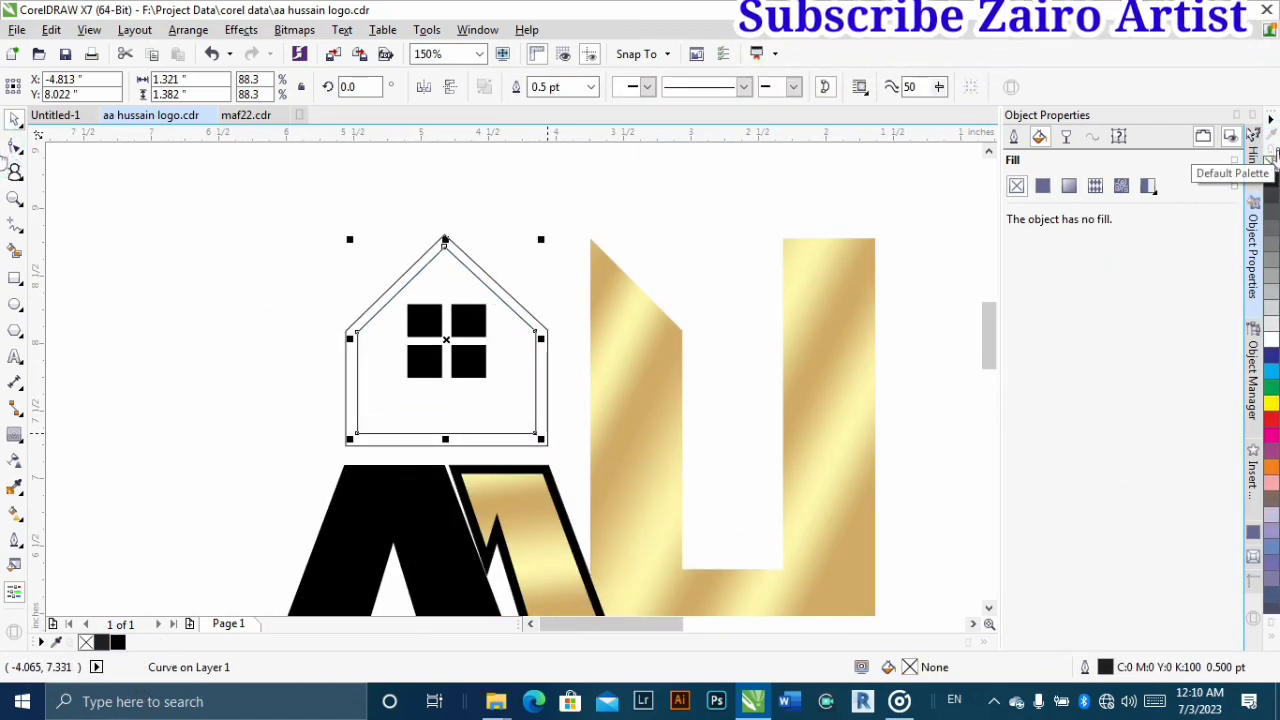
left_click(1272, 341)
key("shift+Page_Down")
- Copy the H's gold properties onto the outer house, send it to the back and remove the inner white house's outline
left_click(260, 257)
left_click_drag(628, 281, 512, 306)
left_click(649, 458)
key("shift+Page_Down")
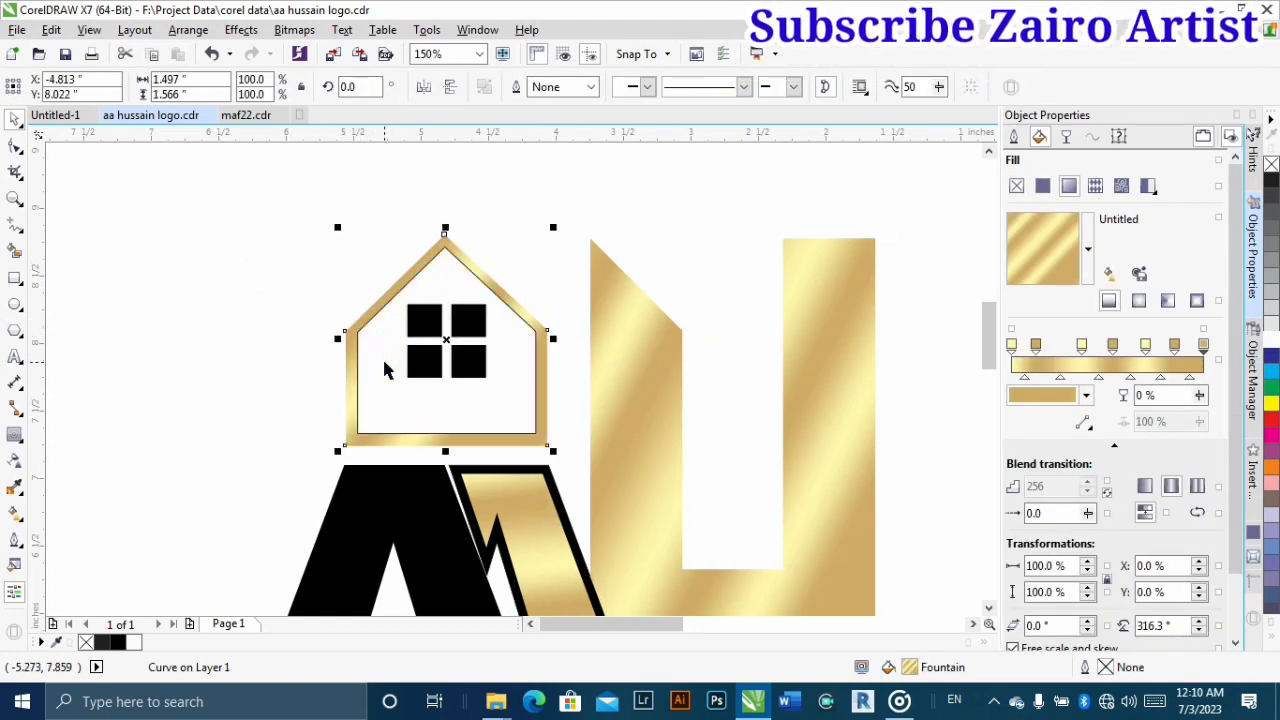
left_click(383, 368)
right_click(86, 643)
key("Escape")
- Give the outer gold house a 3.0 pt black outline
scroll(504, 288, "down", 1)
scroll(515, 344, "up", 1)
left_click(528, 385)
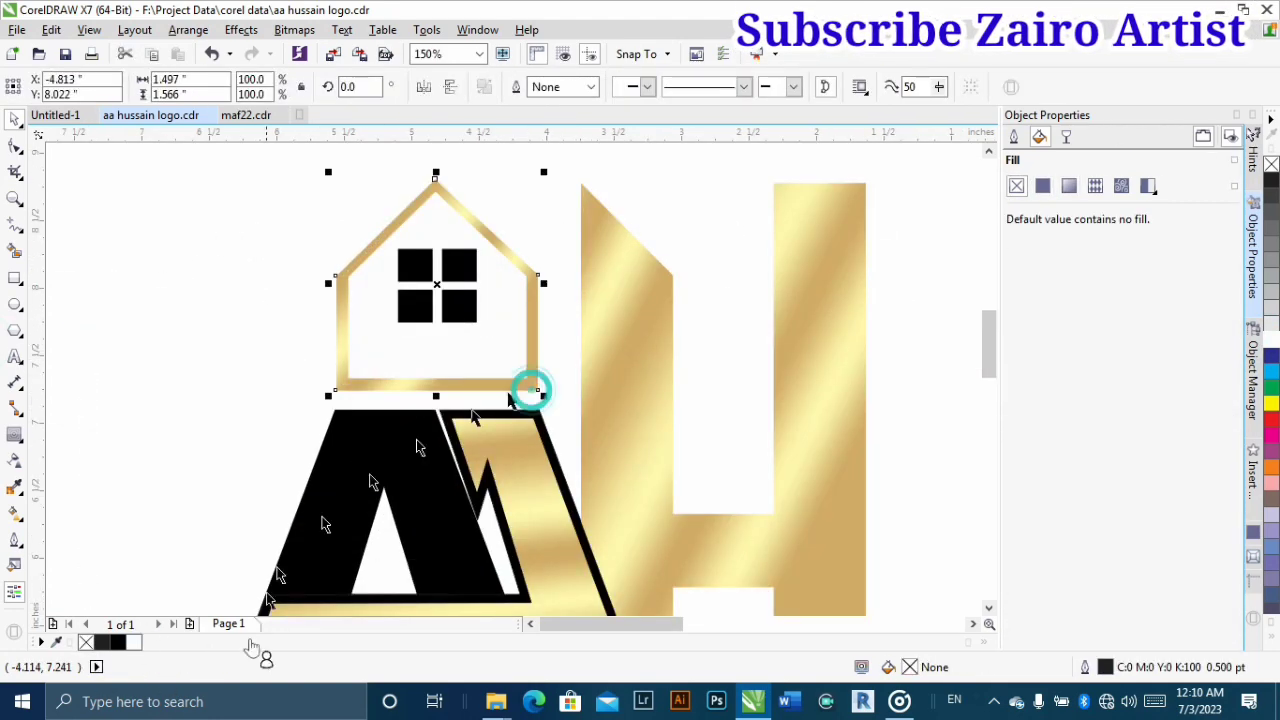
left_click(1013, 136)
left_click(1131, 186)
left_click(1062, 304)
scroll(437, 348, "down", 1)
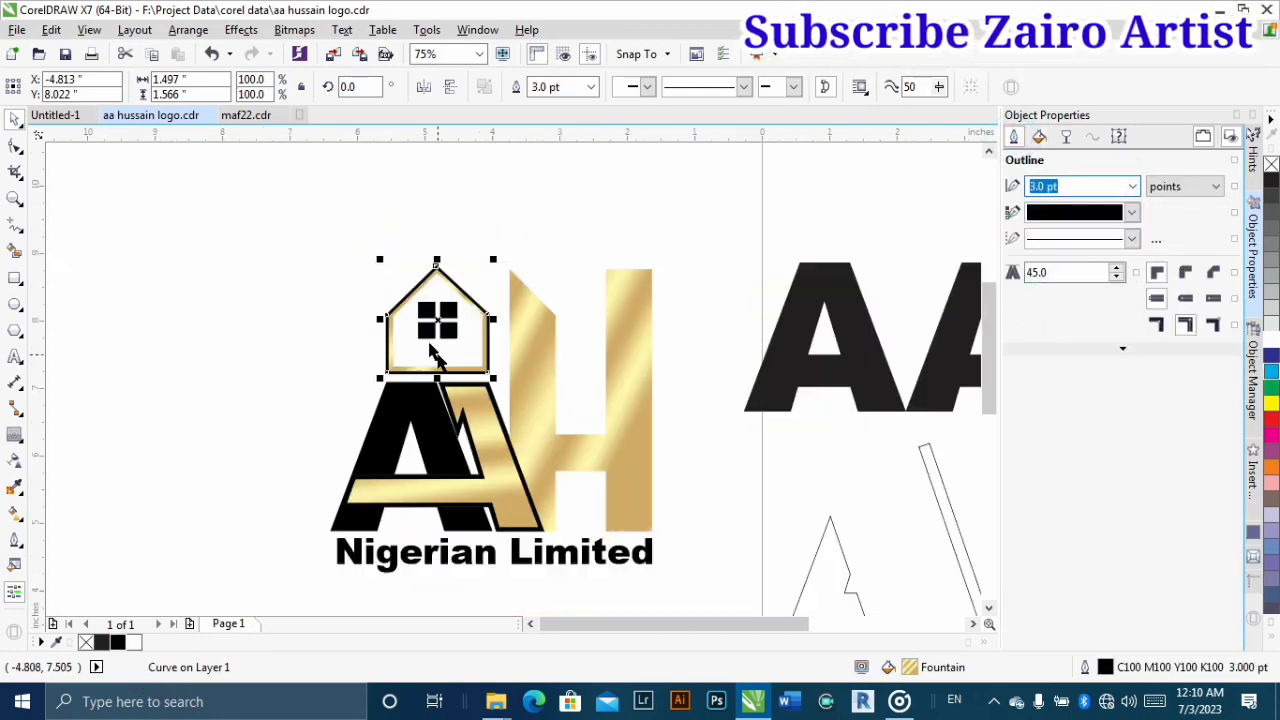
- Repeat the outline setting on the inner white house and colour its outline black
scroll(408, 354, "up", 1)
left_click(437, 334)
key("ctrl+r")
right_click(118, 642)
scroll(493, 290, "down", 1)
scroll(493, 290, "down", 2)
scroll(420, 305, "up", 1)
left_click(274, 383)
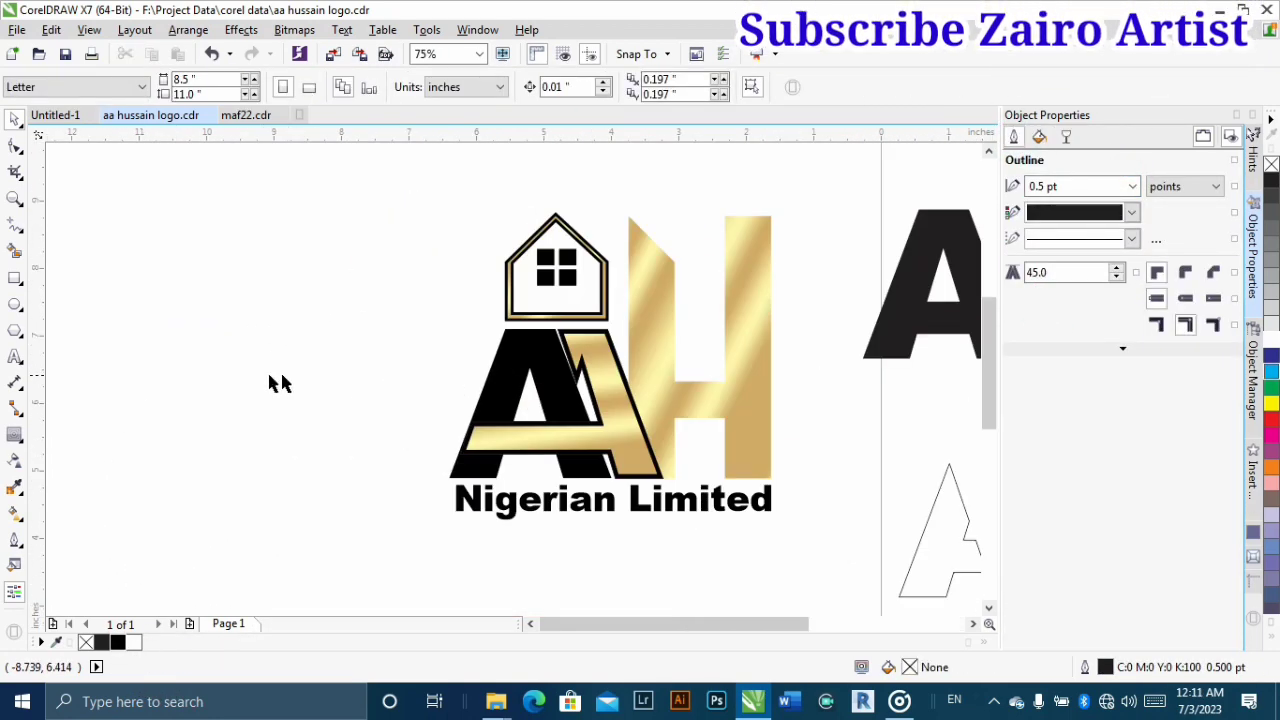
scroll(274, 383, "down", 1)
scroll(517, 405, "up", 1)
scroll(484, 392, "down", 1)
scroll(250, 362, "up", 1)
scroll(482, 460, "down", 1)
scroll(376, 328, "down", 1)
scroll(591, 394, "up", 1)
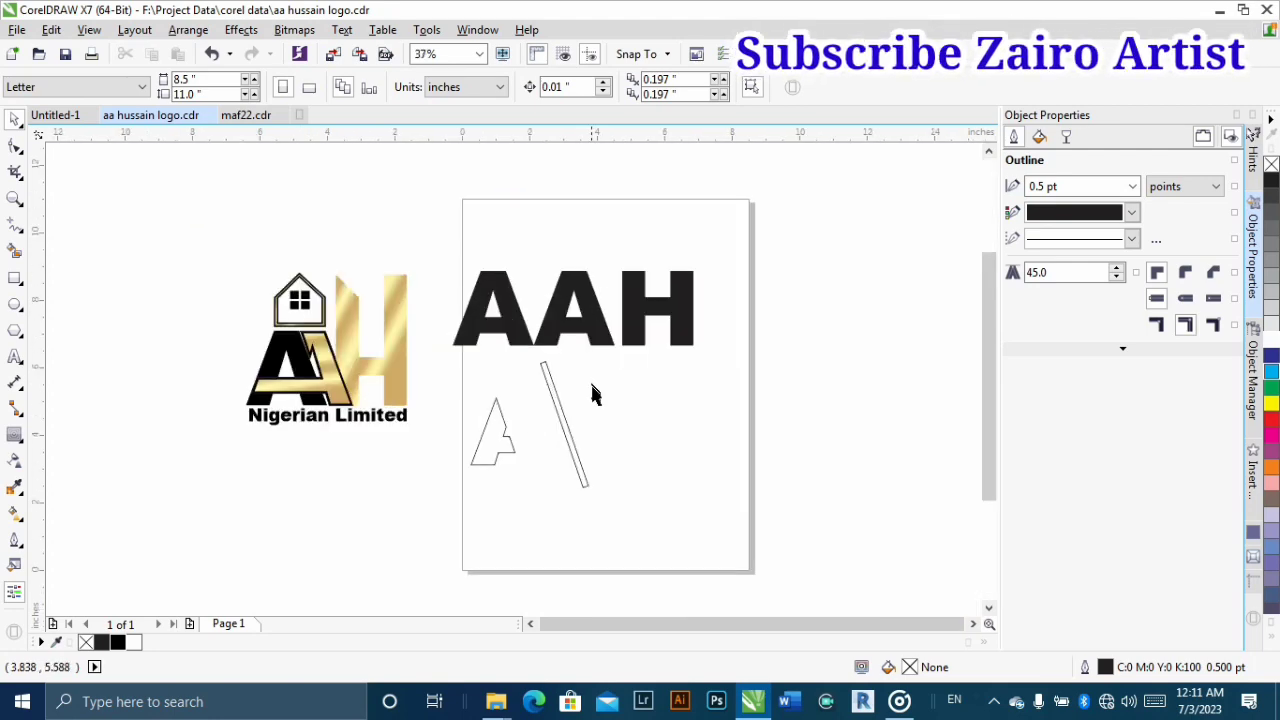
- Duplicate the dark AAH text just below the original and break the copy apart into separate letters
scroll(598, 398, "up", 1)
left_click(548, 485)
left_click_drag(530, 232, 600, 475)
right_click(600, 475)
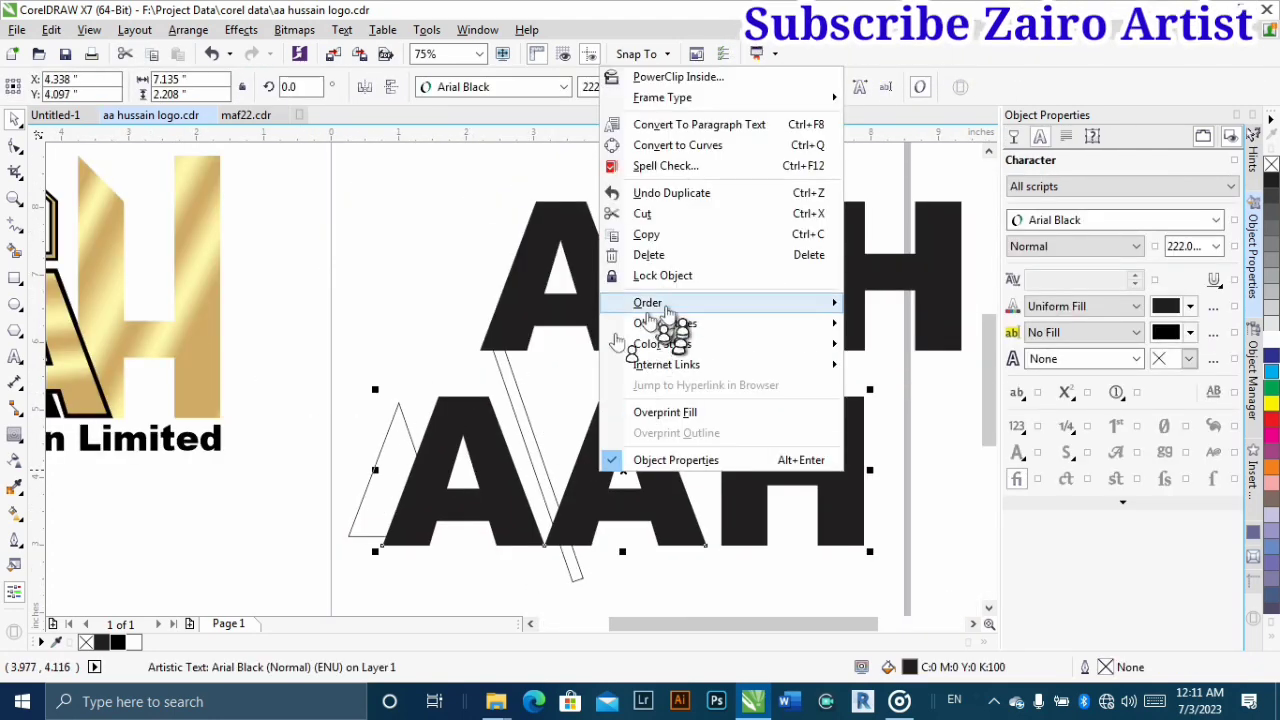
key("ctrl+k")
- Move the first A of the duplicated text away from the other letters, next to the triangular outline piece
left_click(462, 489)
left_click_drag(483, 505, 412, 321)
mouse_move(620, 508)
left_mouse_down()
mouse_move(651, 508)
mouse_move(632, 520)
left_mouse_up()
left_click(514, 412)
left_click_drag(514, 410, 433, 499)
scroll(534, 467, "down", 1)
scroll(396, 499, "up", 1)
left_click_drag(498, 302, 480, 511)
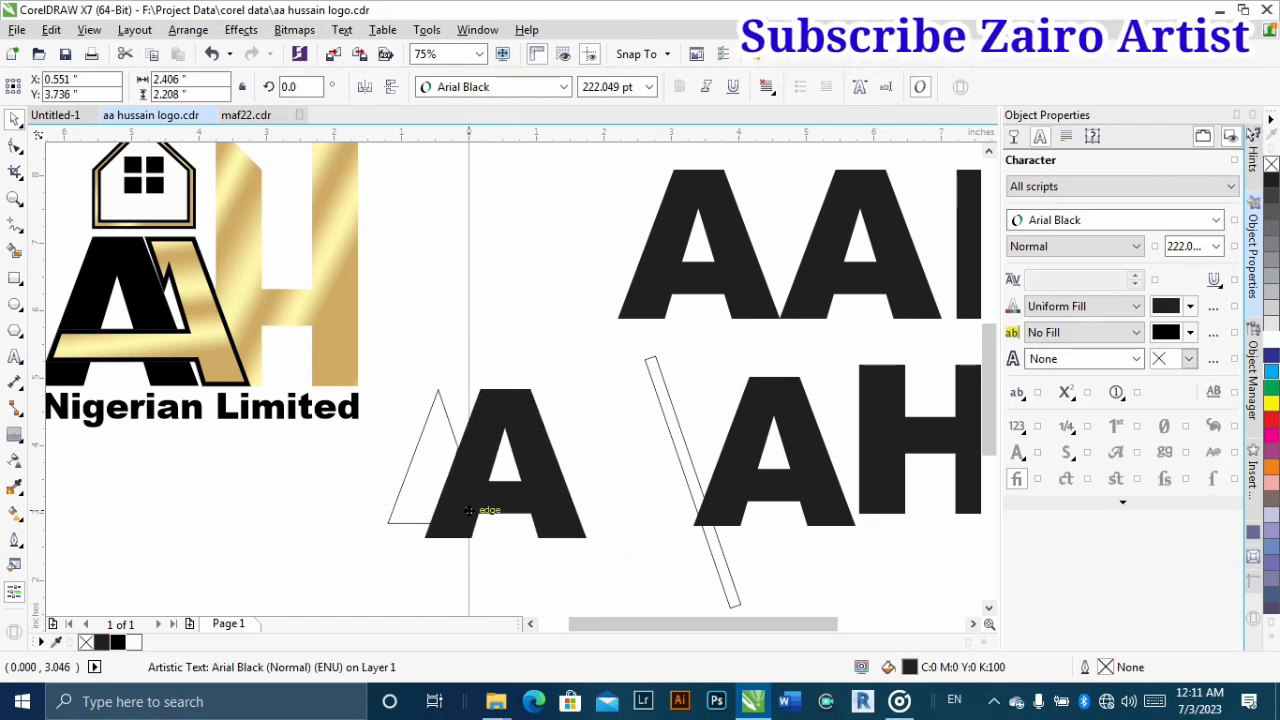
- Move the thin slanted bar below the gold logo and shift the duplicated H so it overlaps the second A
left_click(686, 449)
left_click_drag(686, 449, 500, 546)
left_click_drag(890, 454, 766, 457)
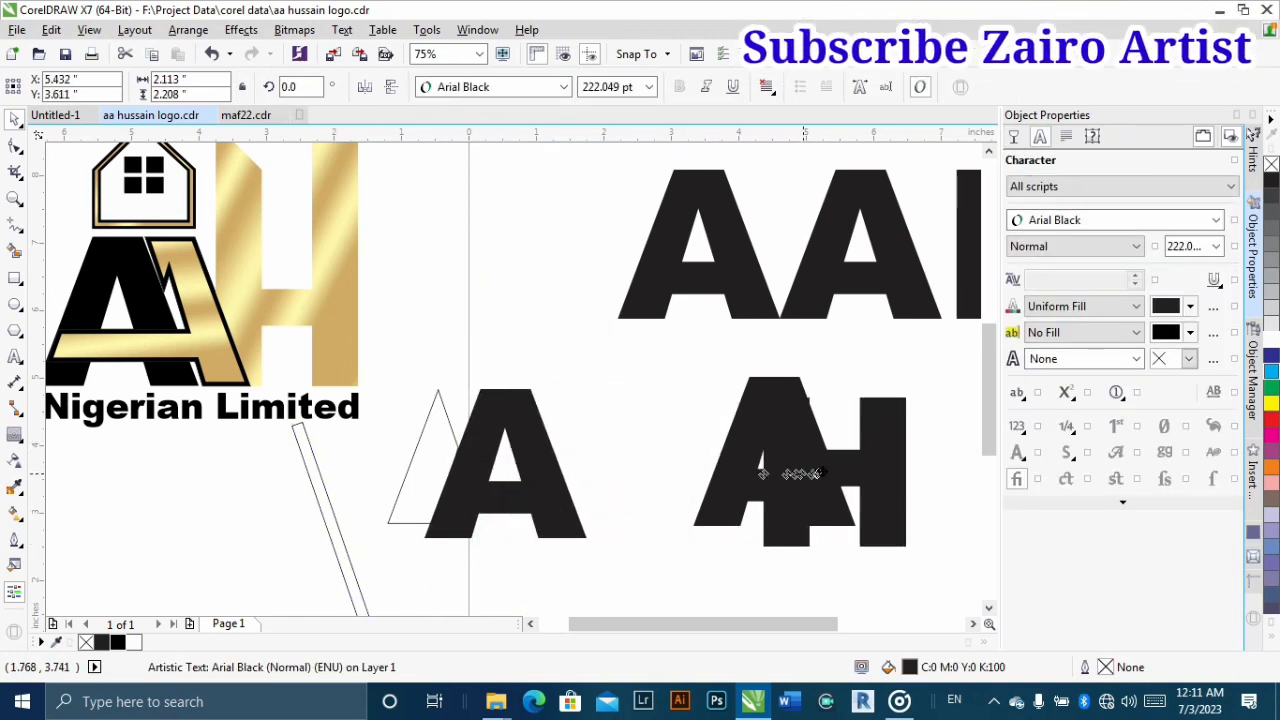
- Duplicate the gold and black AAH letters with the Nigerian Limited text, without the house, into the empty area left of the logo
scroll(766, 457, "down", 1)
scroll(478, 456, "left", 3)
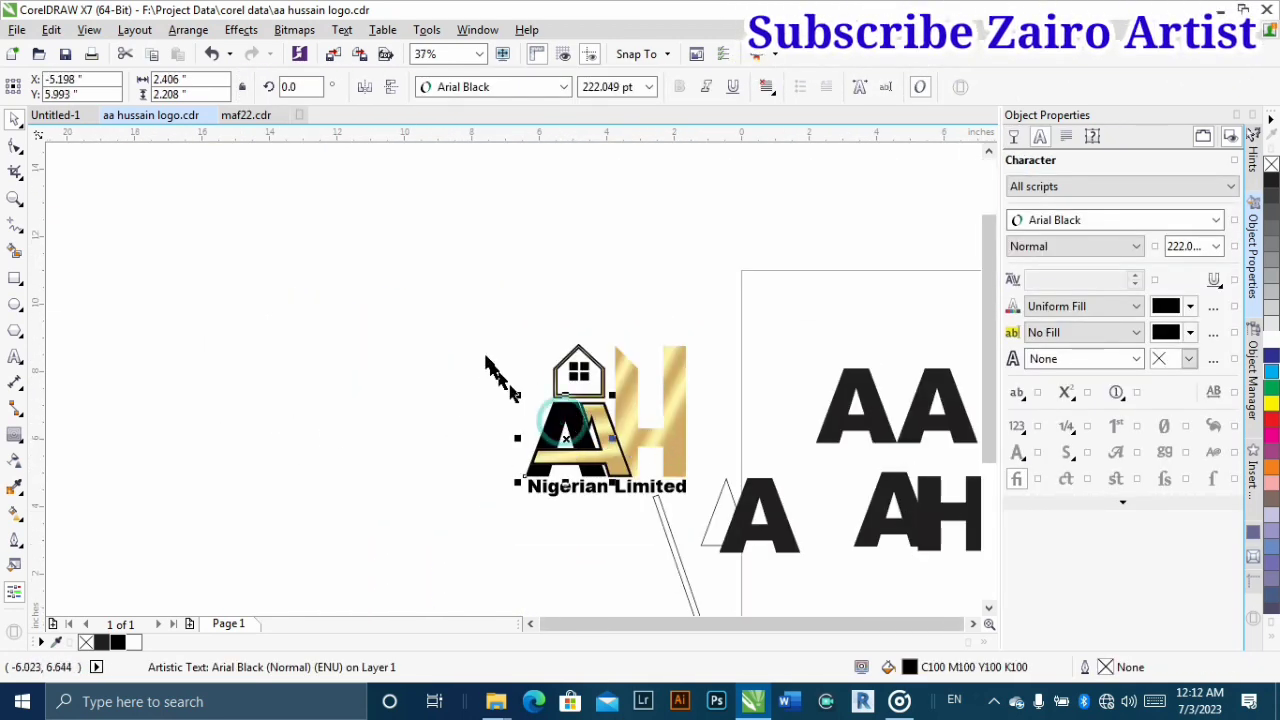
left_click_drag(451, 363, 688, 492)
left_click_drag(604, 428, 313, 402)
right_click(313, 402)
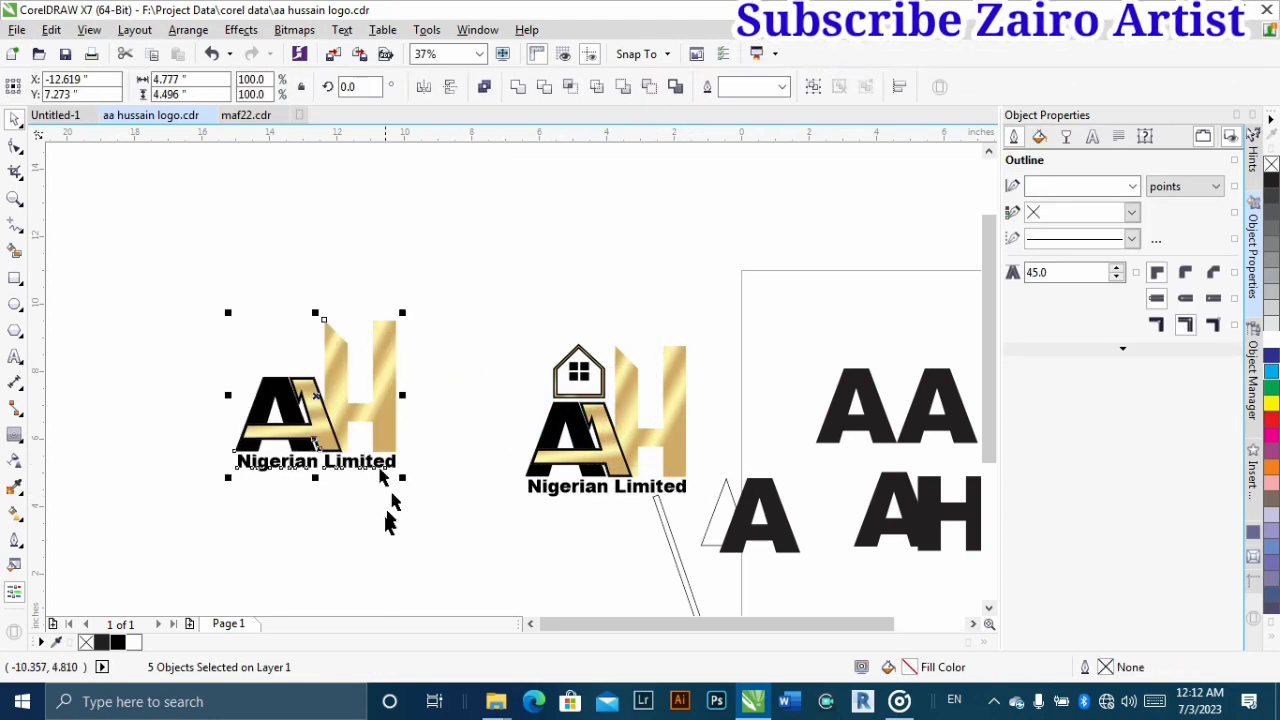
left_click(390, 515)
- Raise the inner top node of the copied H's left stem to square off its slanted top
scroll(241, 371, "up", 1)
left_click(429, 380)
left_click(14, 146)
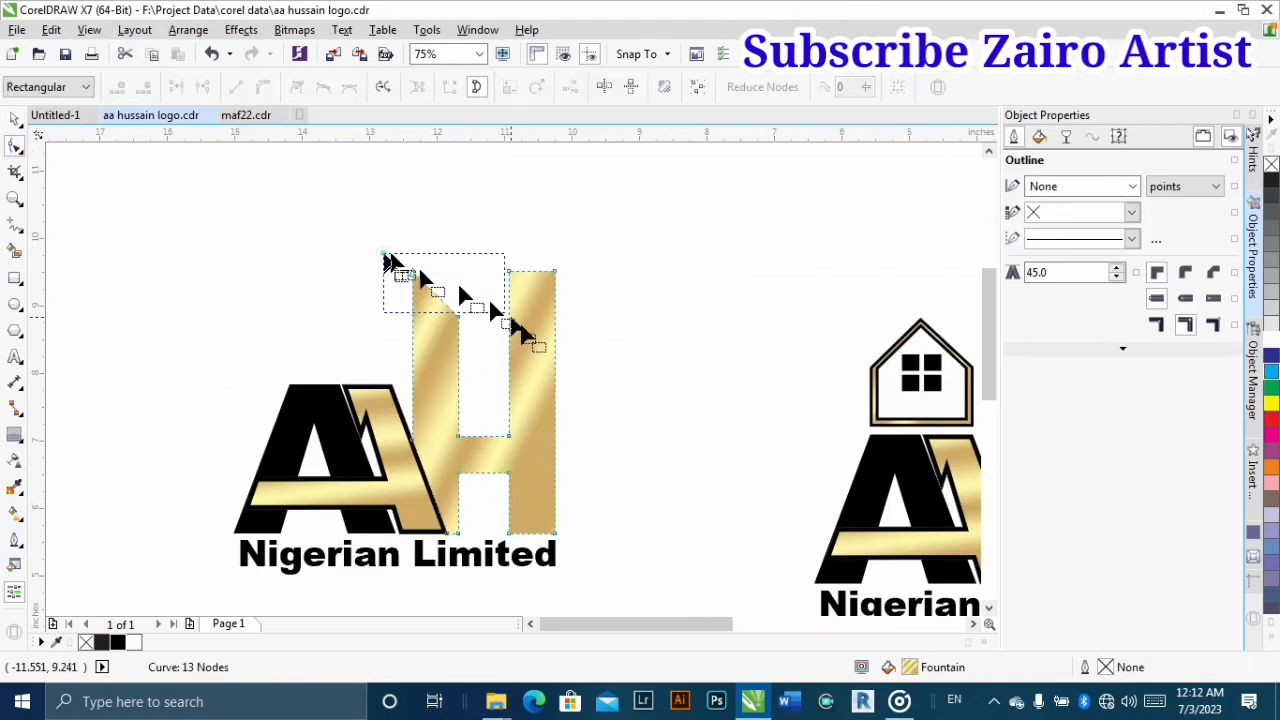
left_click(14, 119)
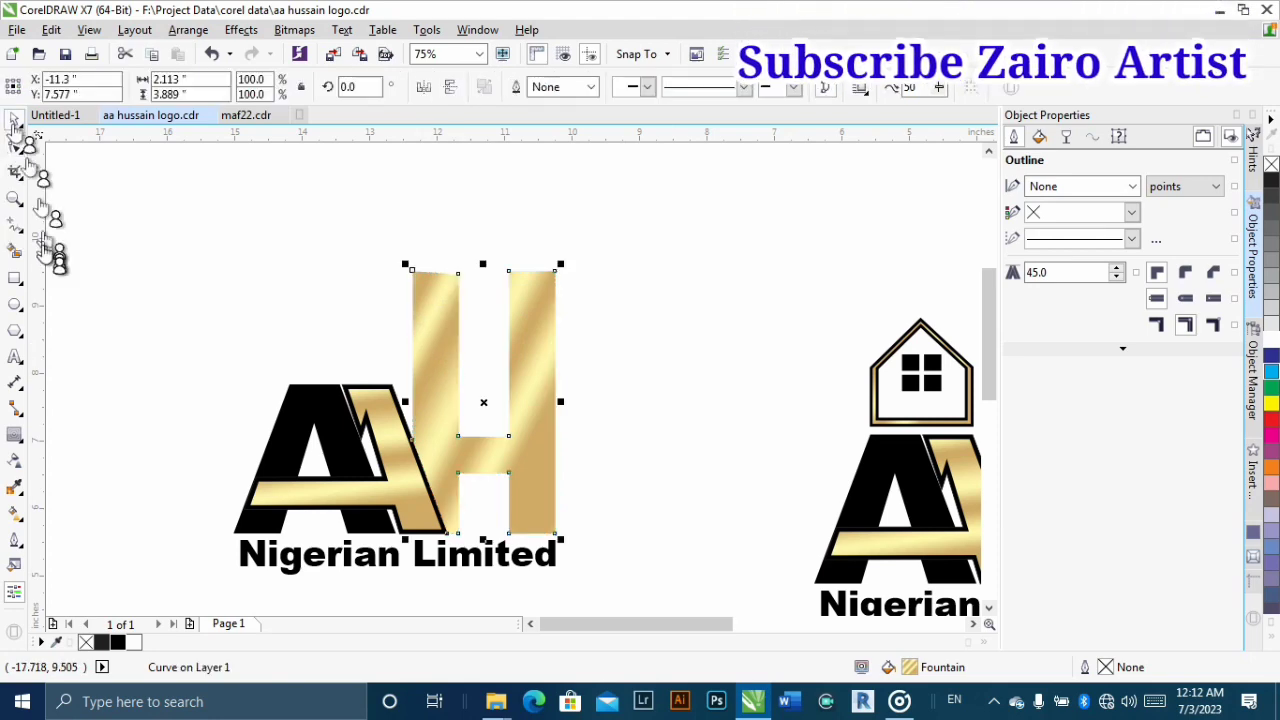
- Draw a circle about 6.14 by 6.21 inches around the copied logo
left_click(14, 304)
mouse_move(200, 183)
left_mouse_down()
mouse_move(614, 586)
mouse_move(617, 569)
left_mouse_up()
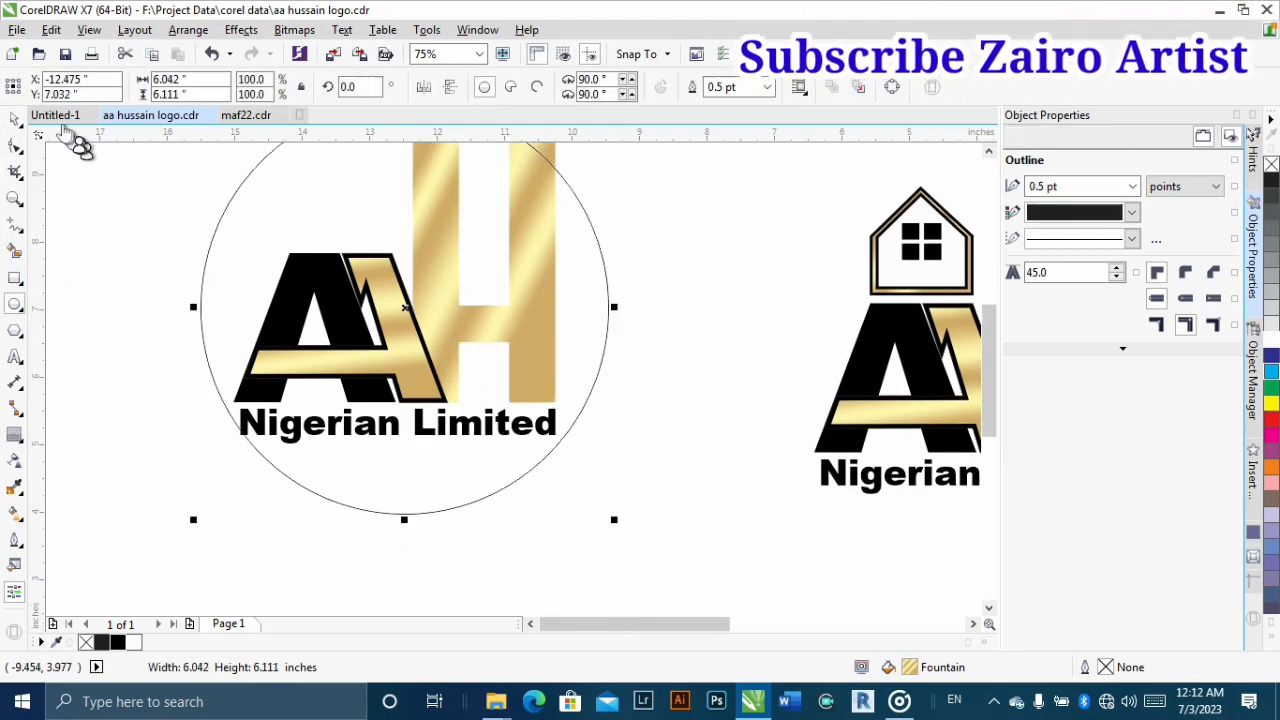
scroll(371, 362, "down", 1)
scroll(378, 500, "up", 1)
left_click_drag(291, 497, 286, 502)
scroll(299, 546, "down", 1)
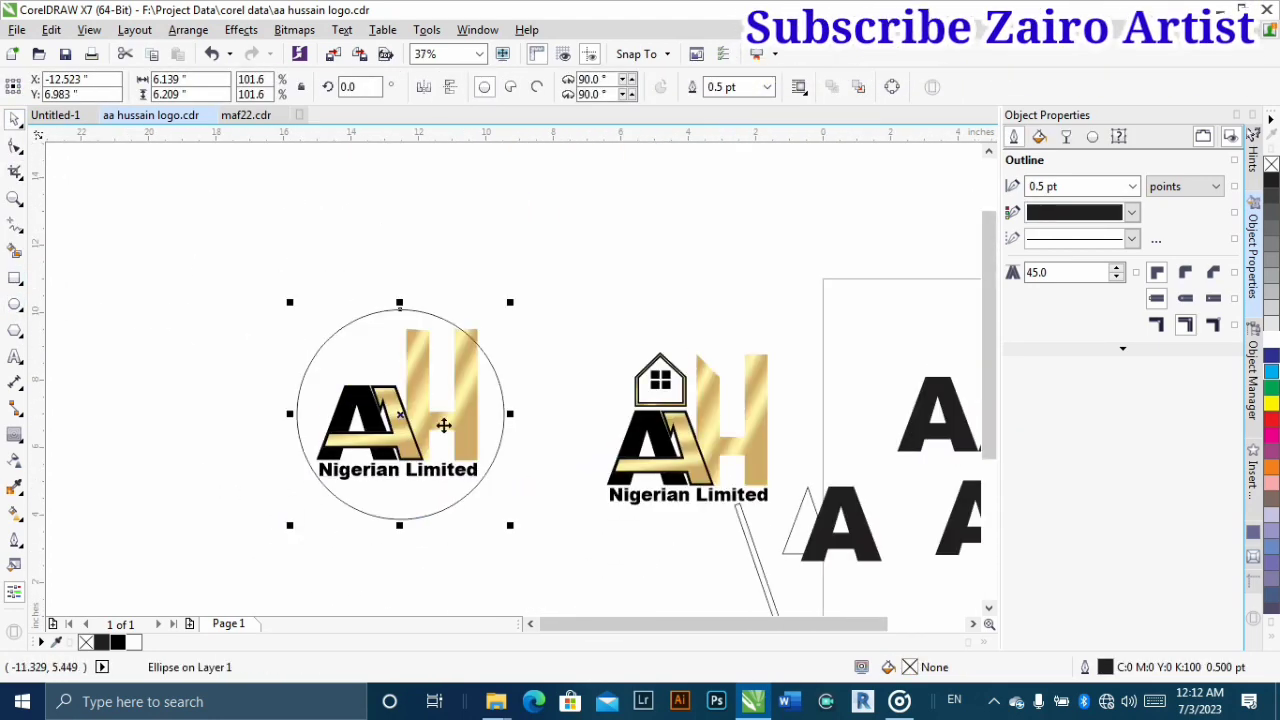
- Duplicate the circle at a larger size and stretch the copy to about 6.43 by 6.72 inches
scroll(443, 415, "up", 1)
mouse_move(591, 200)
left_mouse_down()
mouse_move(600, 186)
mouse_move(583, 212)
left_mouse_up()
right_click(583, 212)
scroll(583, 212, "down", 1)
scroll(522, 374, "up", 1)
left_click(542, 429)
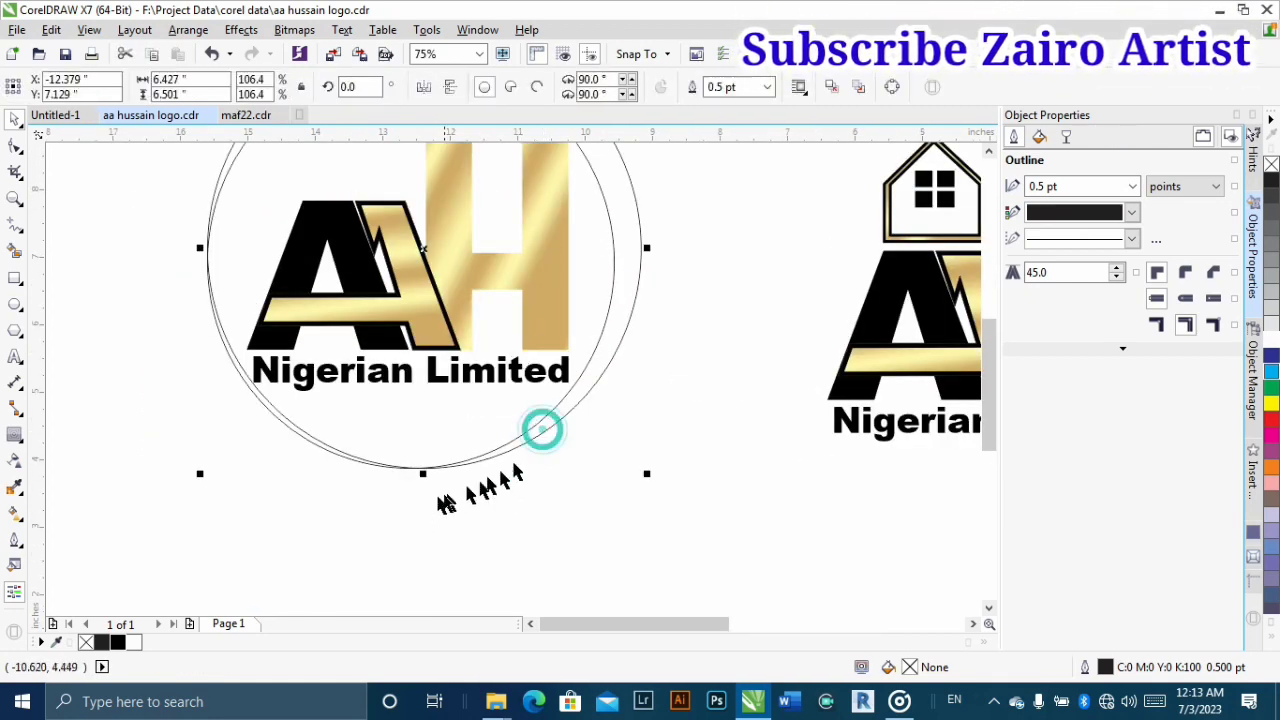
left_click_drag(425, 493, 425, 495)
scroll(425, 495, "down", 1)
scroll(326, 420, "up", 1)
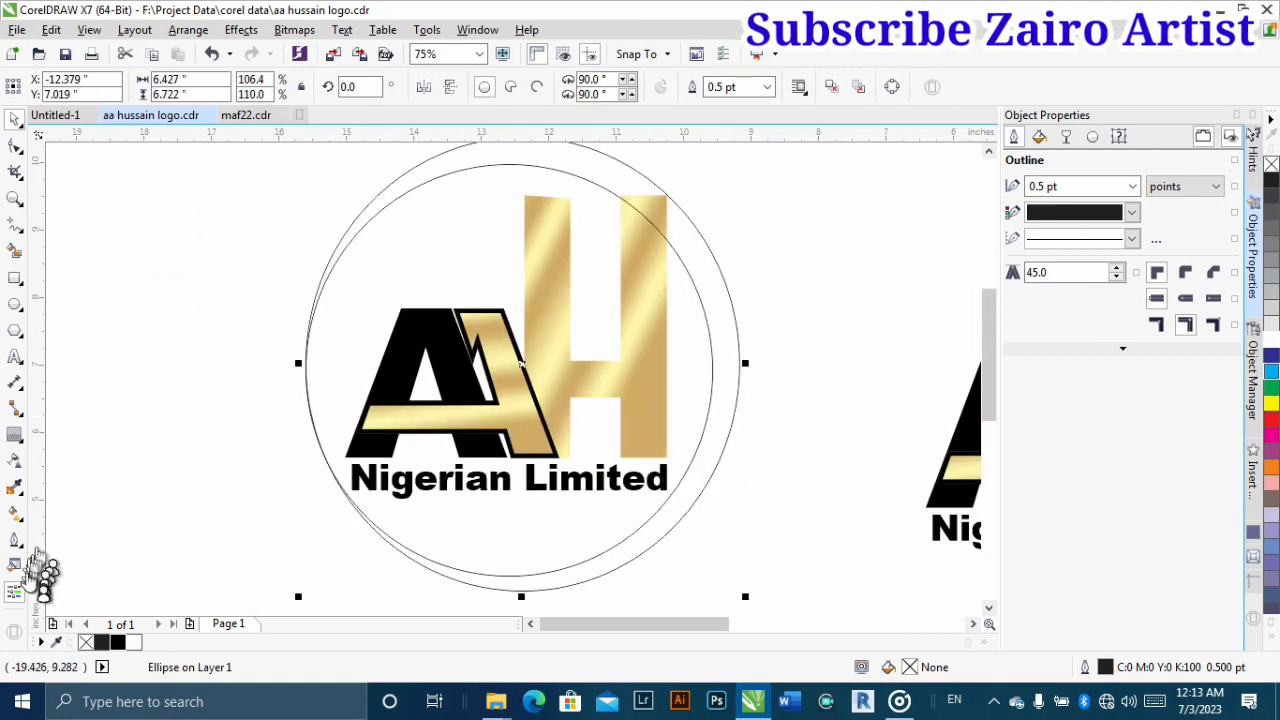
left_click(16, 514)
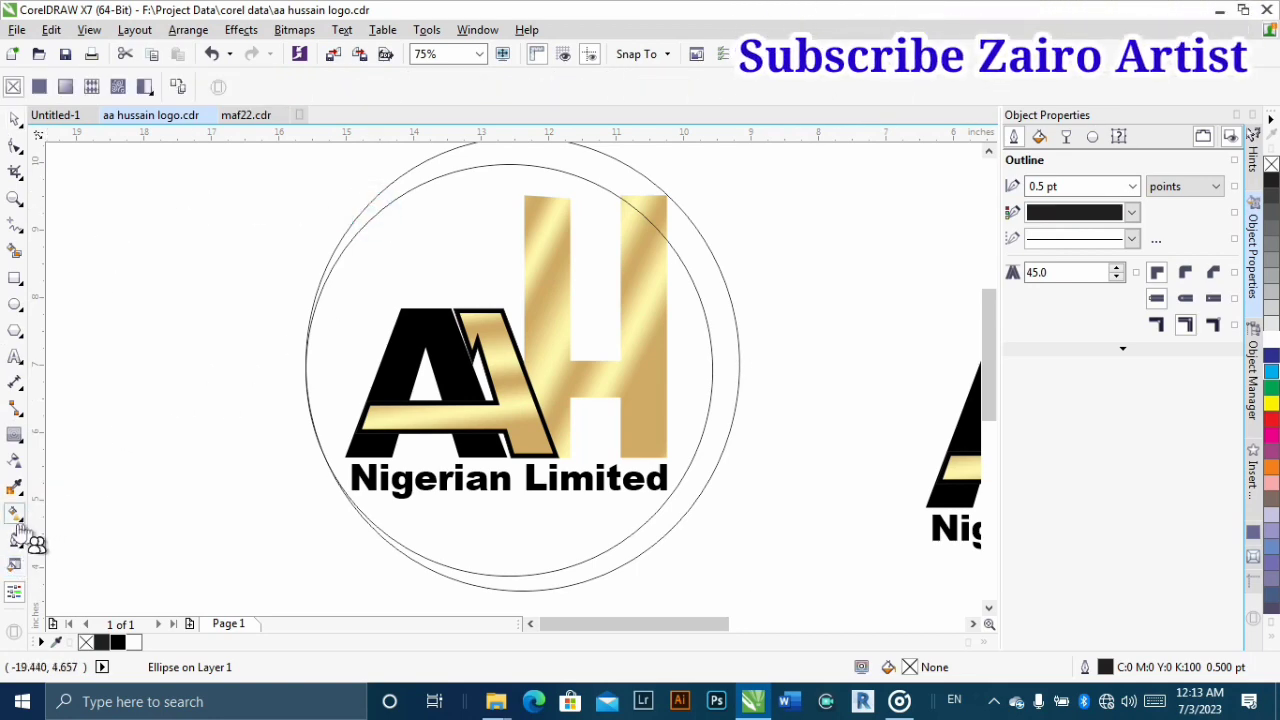
left_click(14, 566)
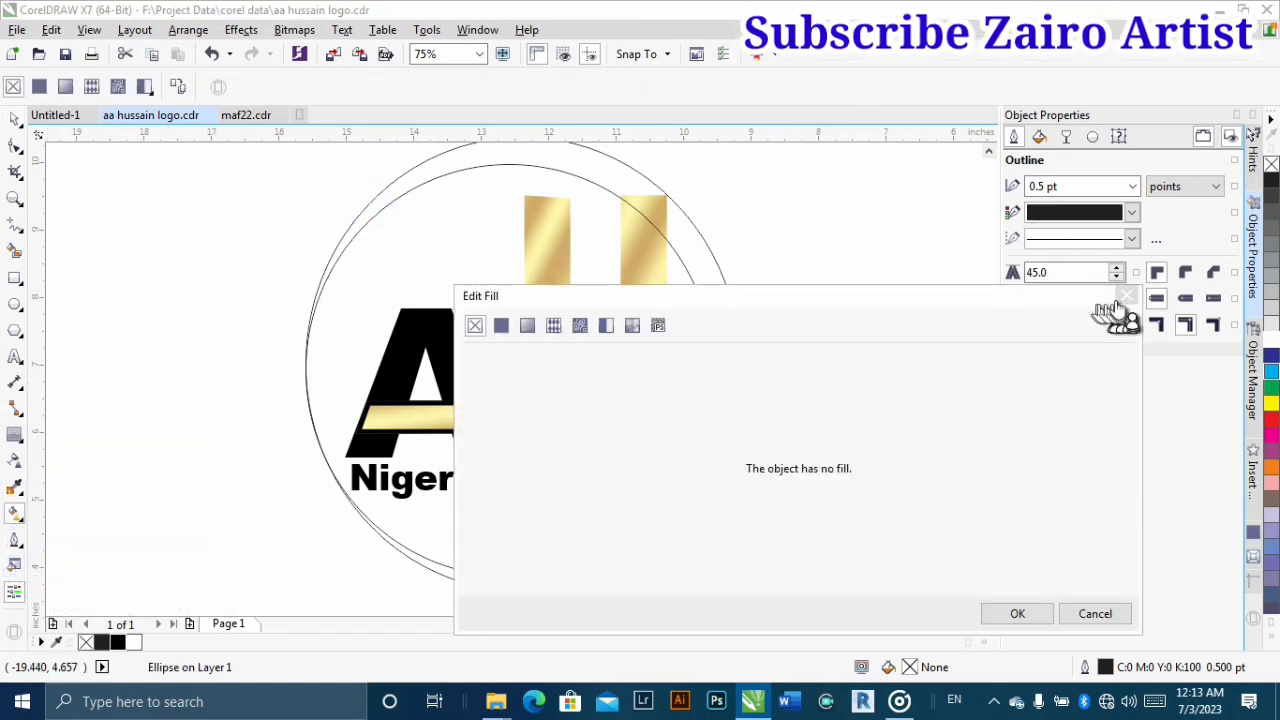
left_click(1126, 297)
left_click(14, 566)
left_click(1126, 295)
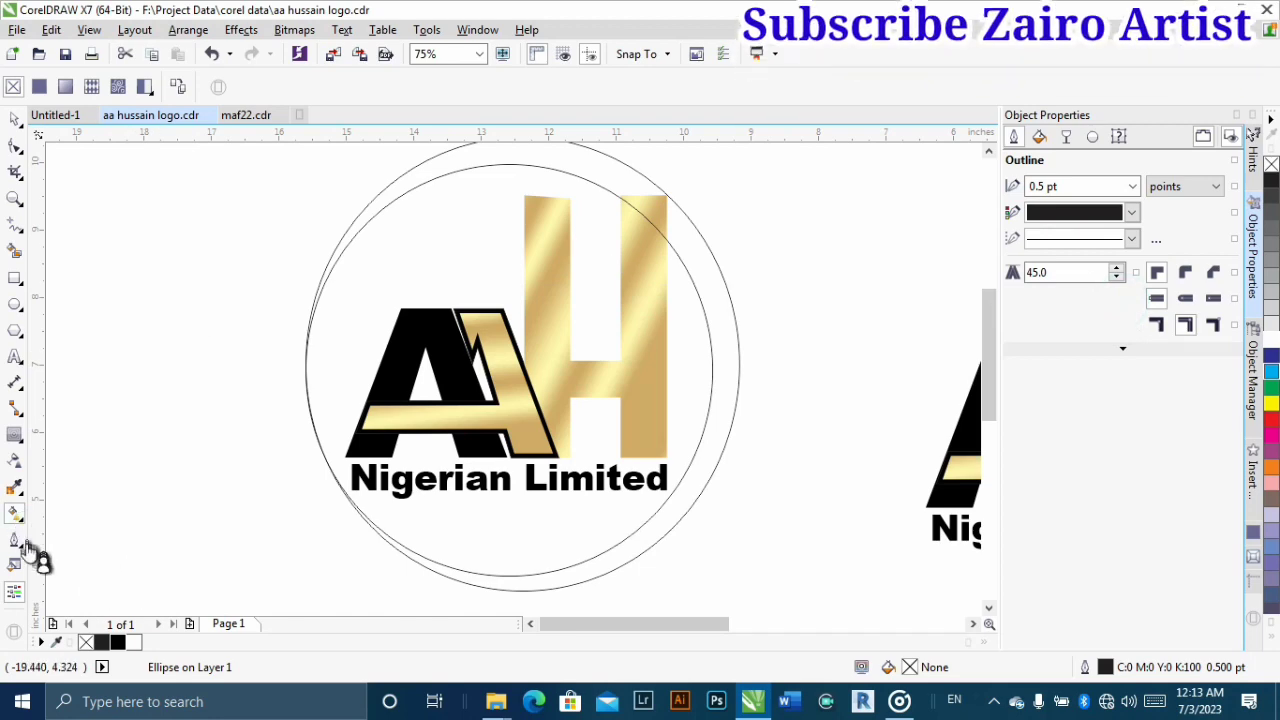
left_click(14, 487)
left_click(14, 119)
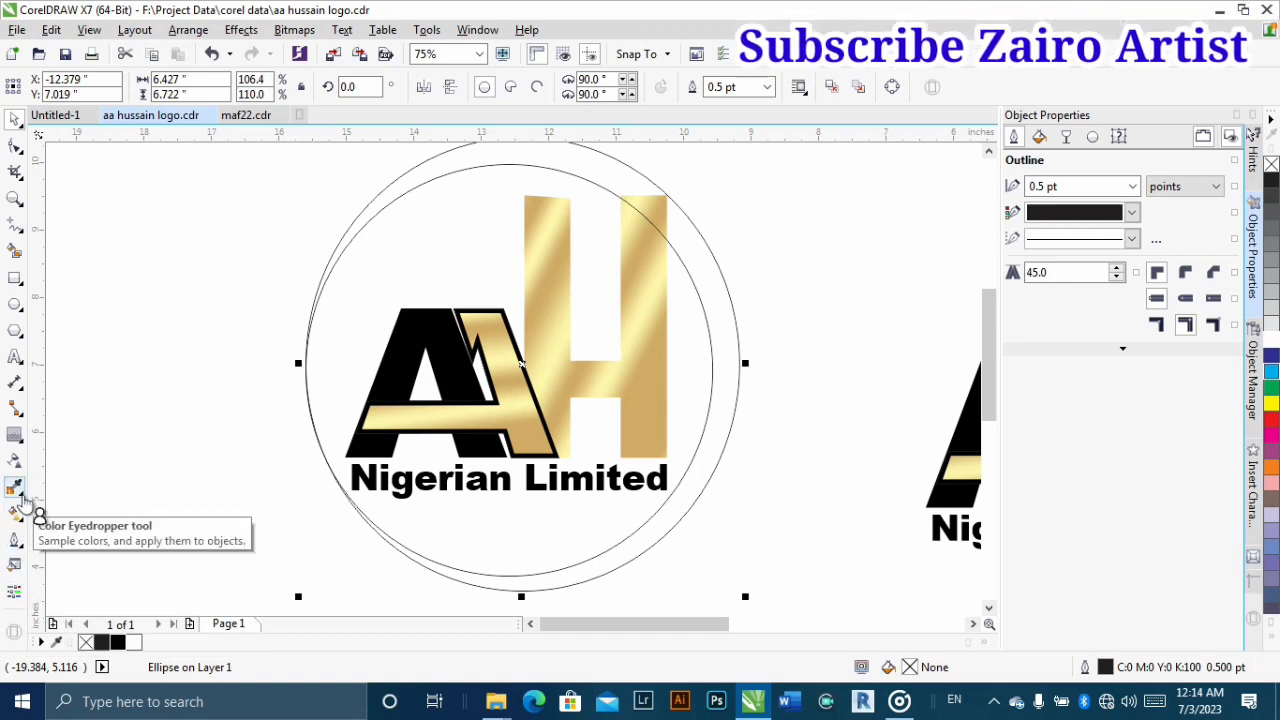
left_click(23, 495)
left_click(38, 512)
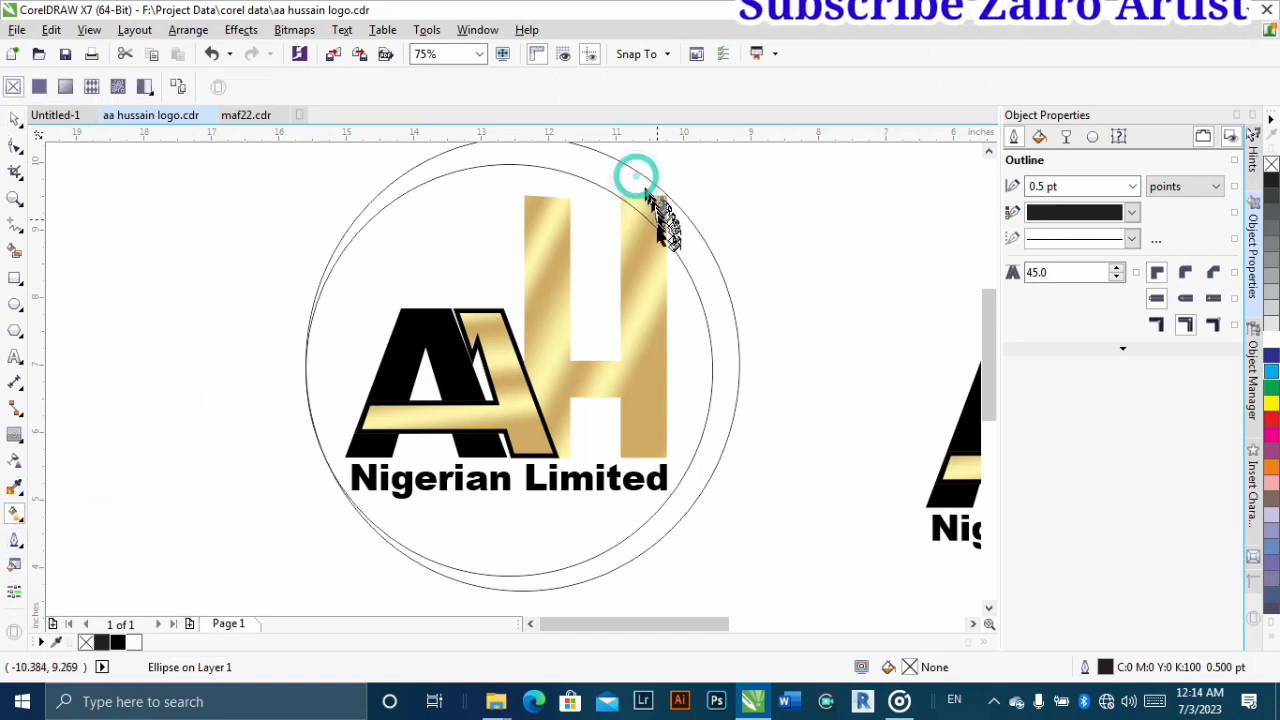
- Resize the outer circle slightly to about 6.424 by 6.719 inches
scroll(650, 200, "up", 6)
left_click(574, 375)
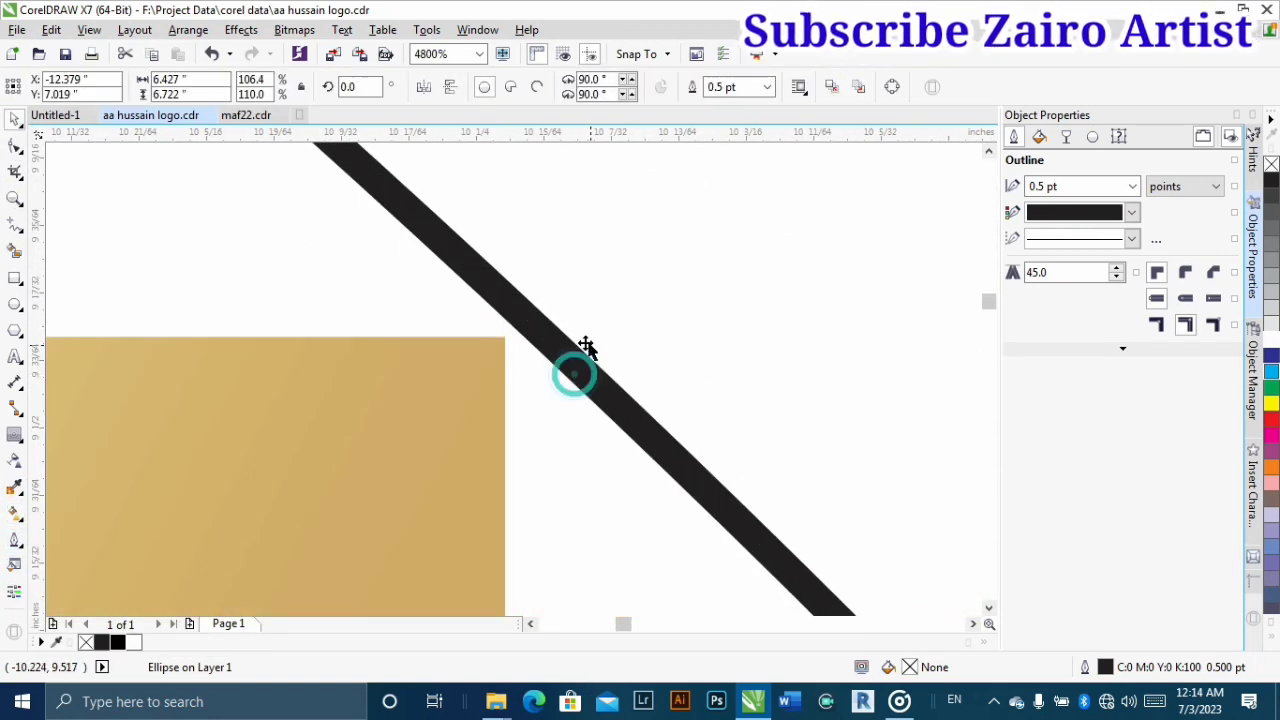
scroll(586, 347, "down", 4)
left_click_drag(770, 187, 781, 176)
scroll(575, 352, "up", 2)
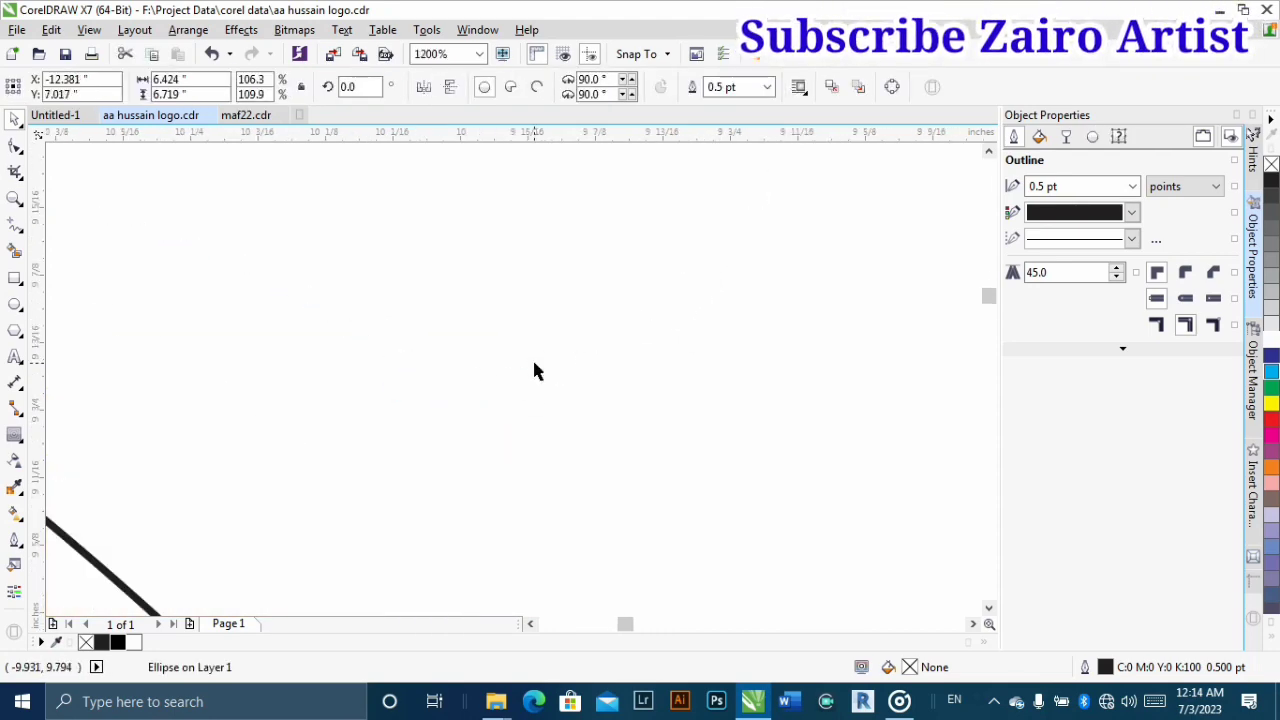